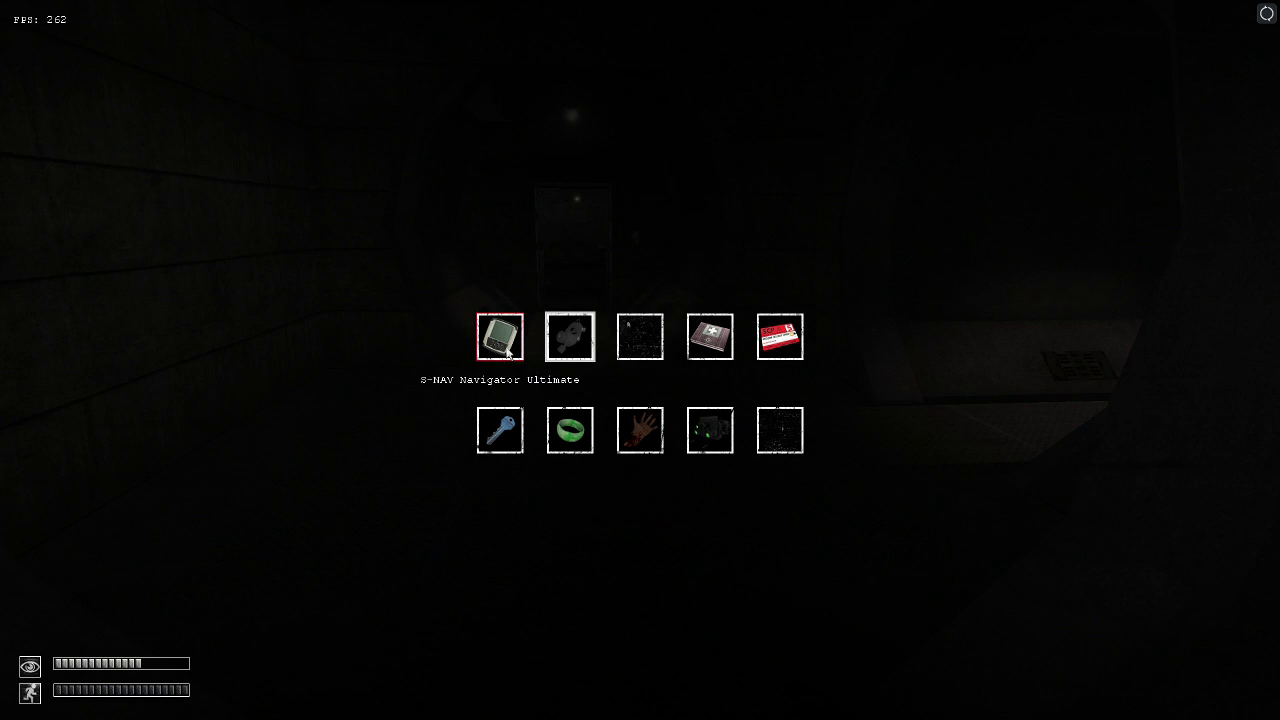
Equip the S-NAV Navigator Ultimate to bring up the facility map.
double_click(500, 337)
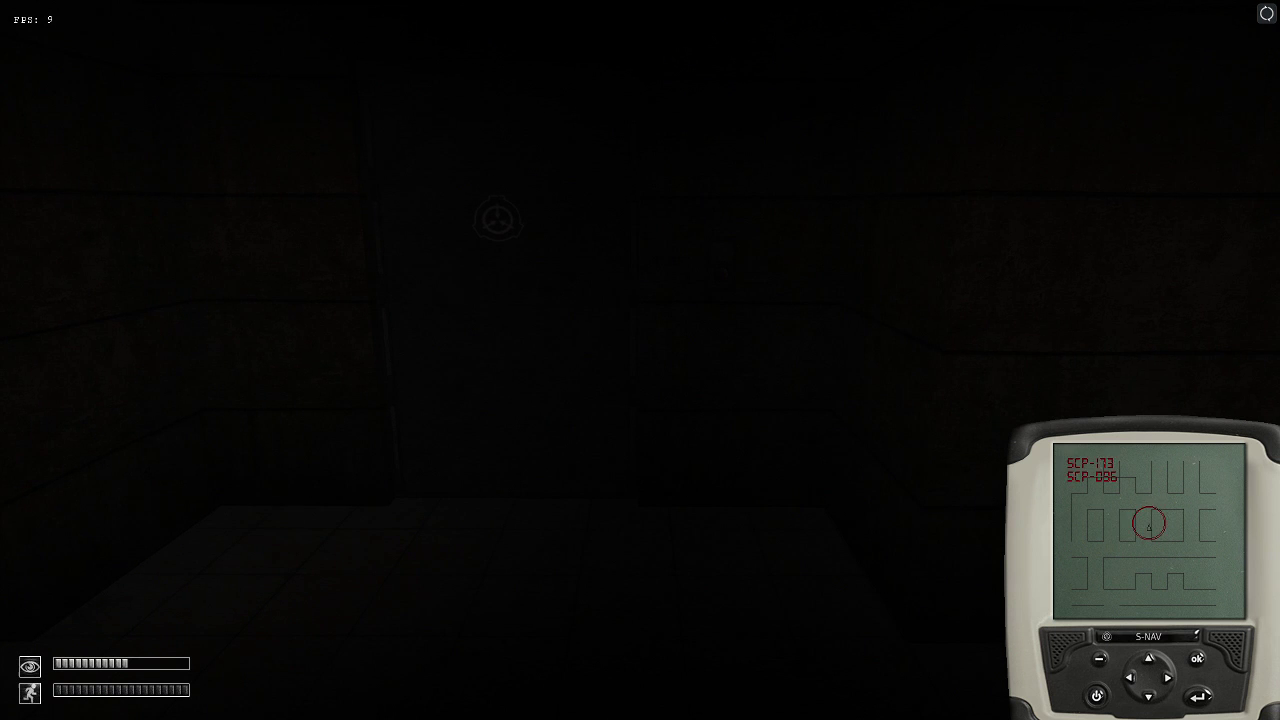
Put the S-NAV away and save progress with F5.
double_click(1140, 560)
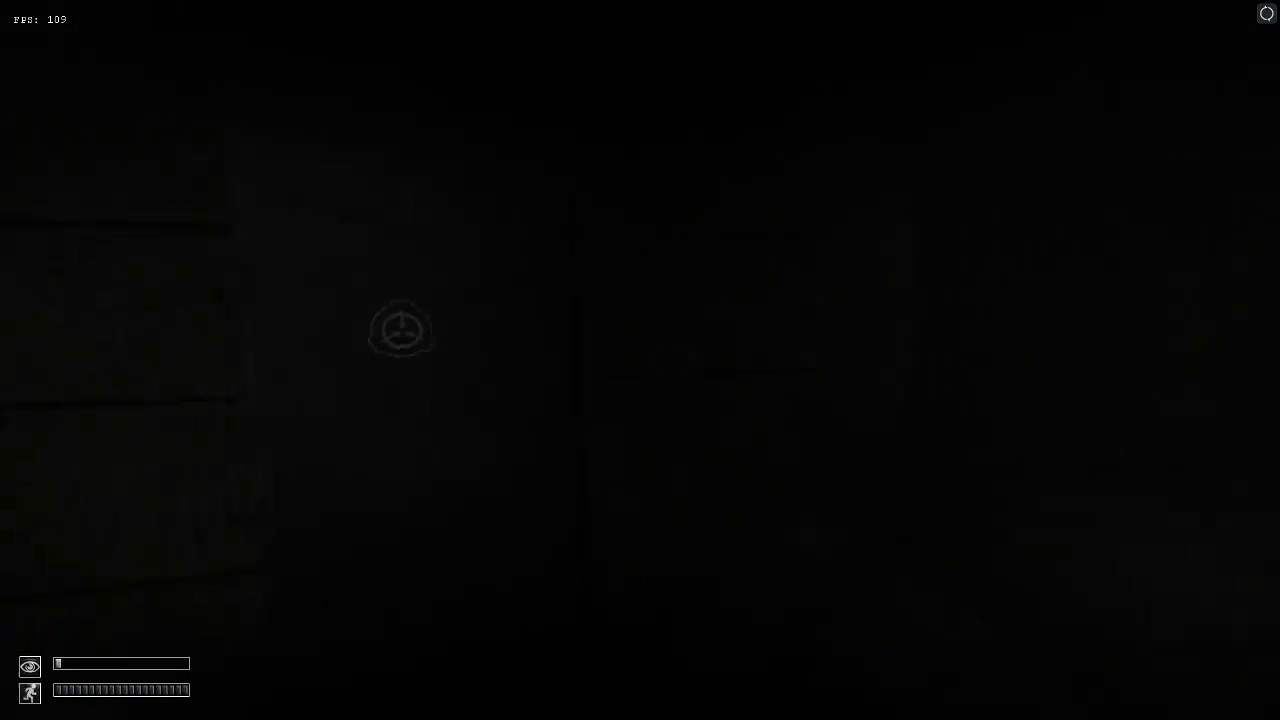
key(F5)
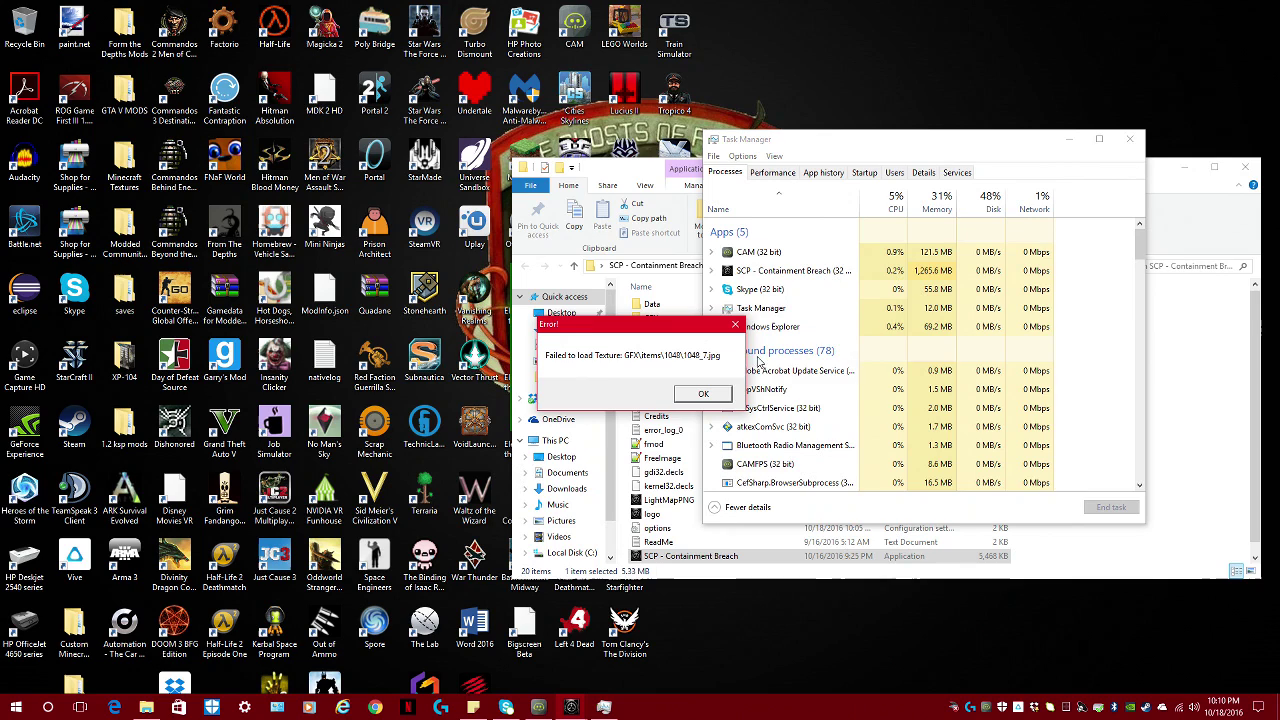
Dismiss the texture-loading error, close Task Manager, and relaunch the game.
click(705, 393)
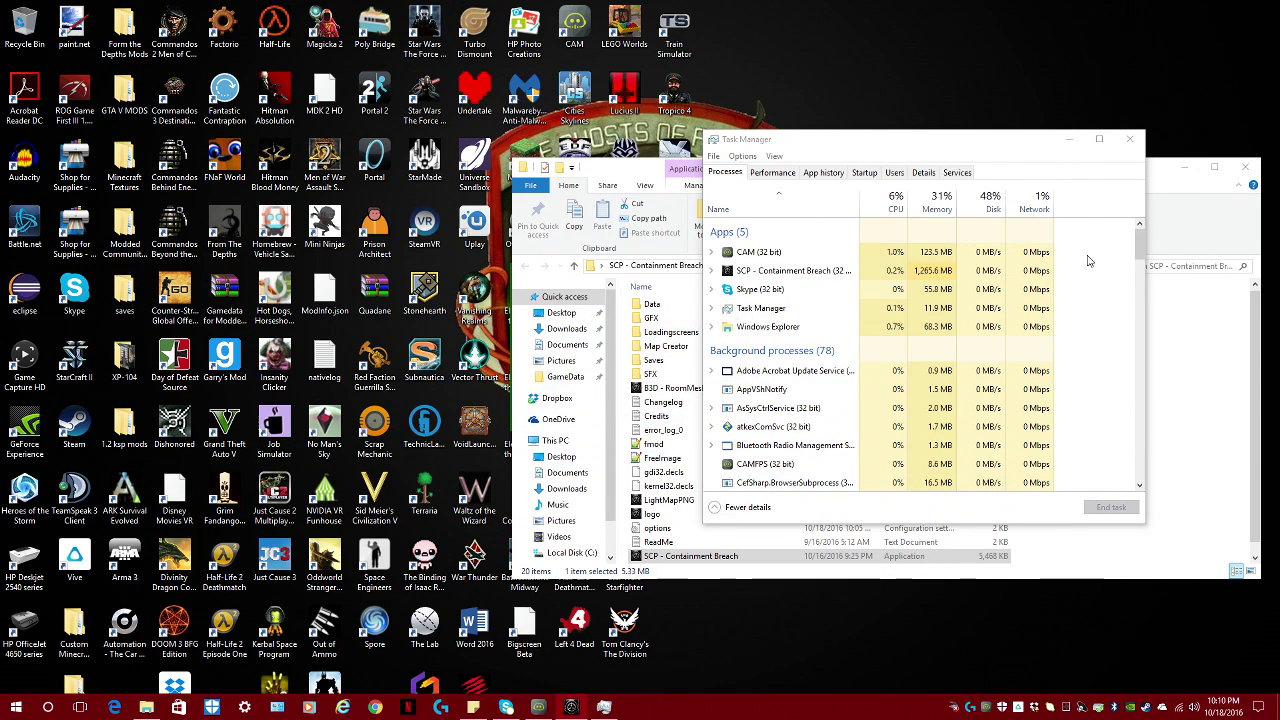
click(1131, 139)
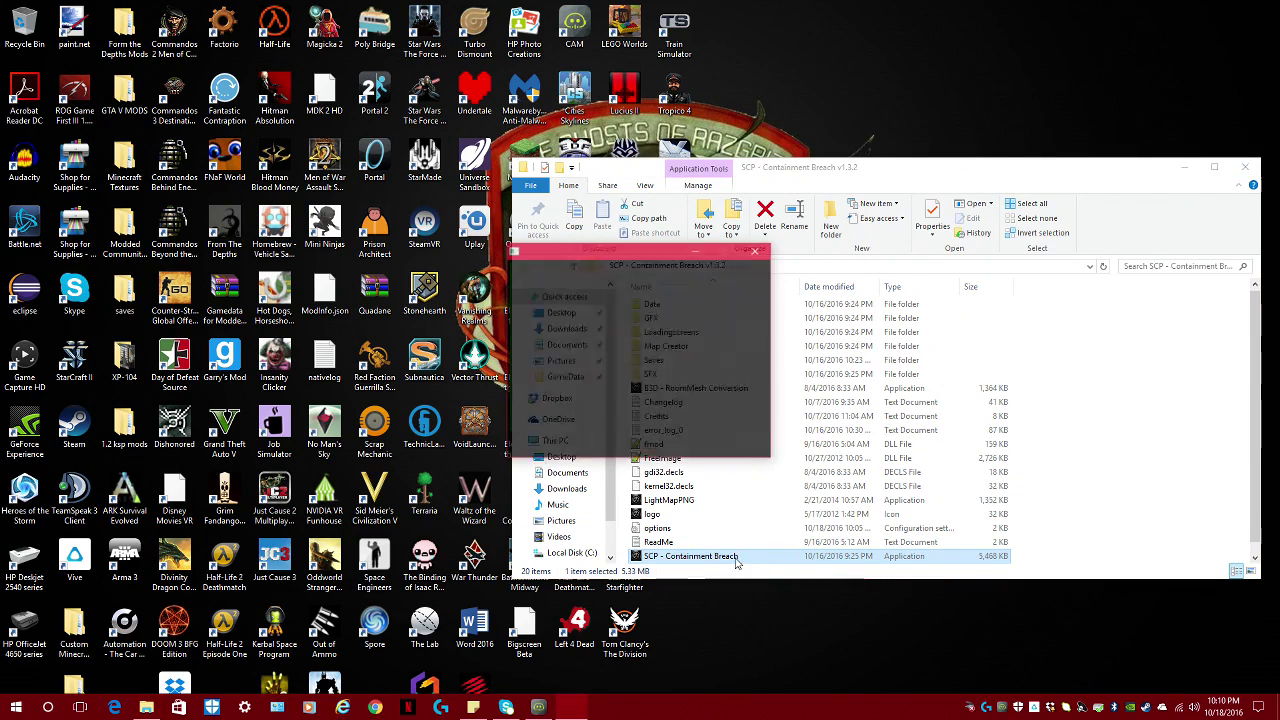
click(806, 460)
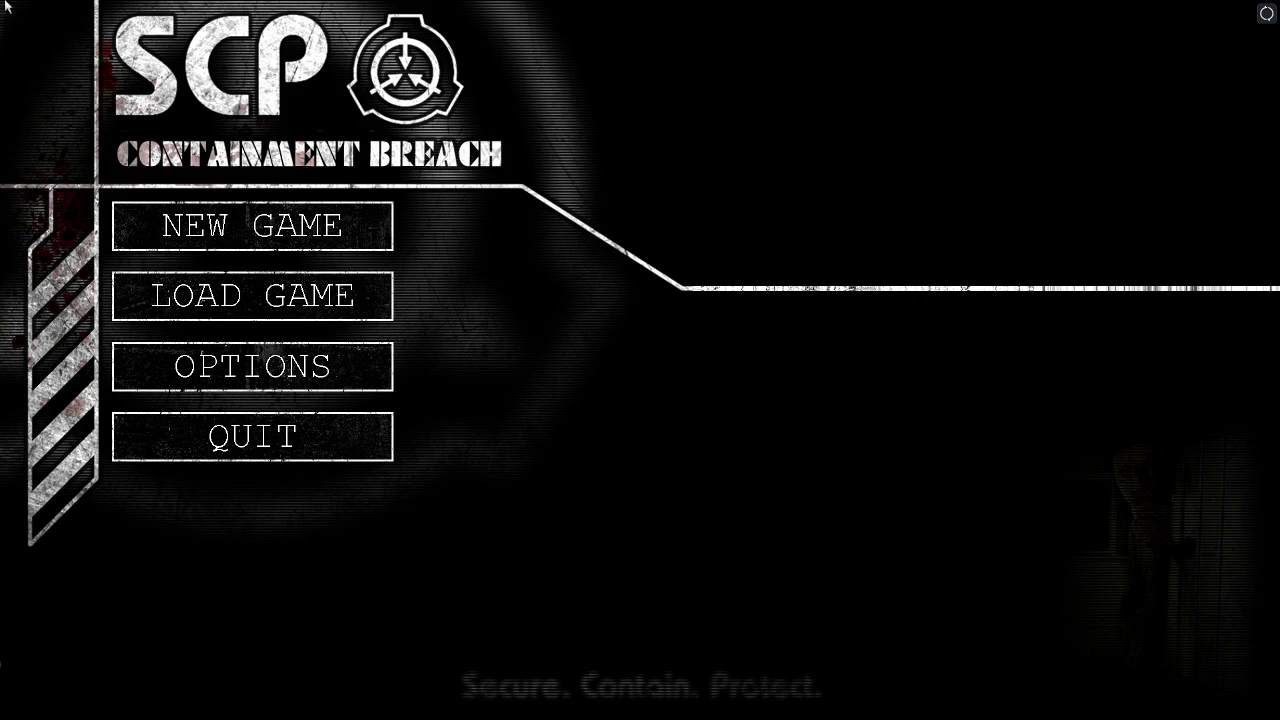
Load the chosen save from the LOAD GAME list.
click(258, 296)
click(357, 304)
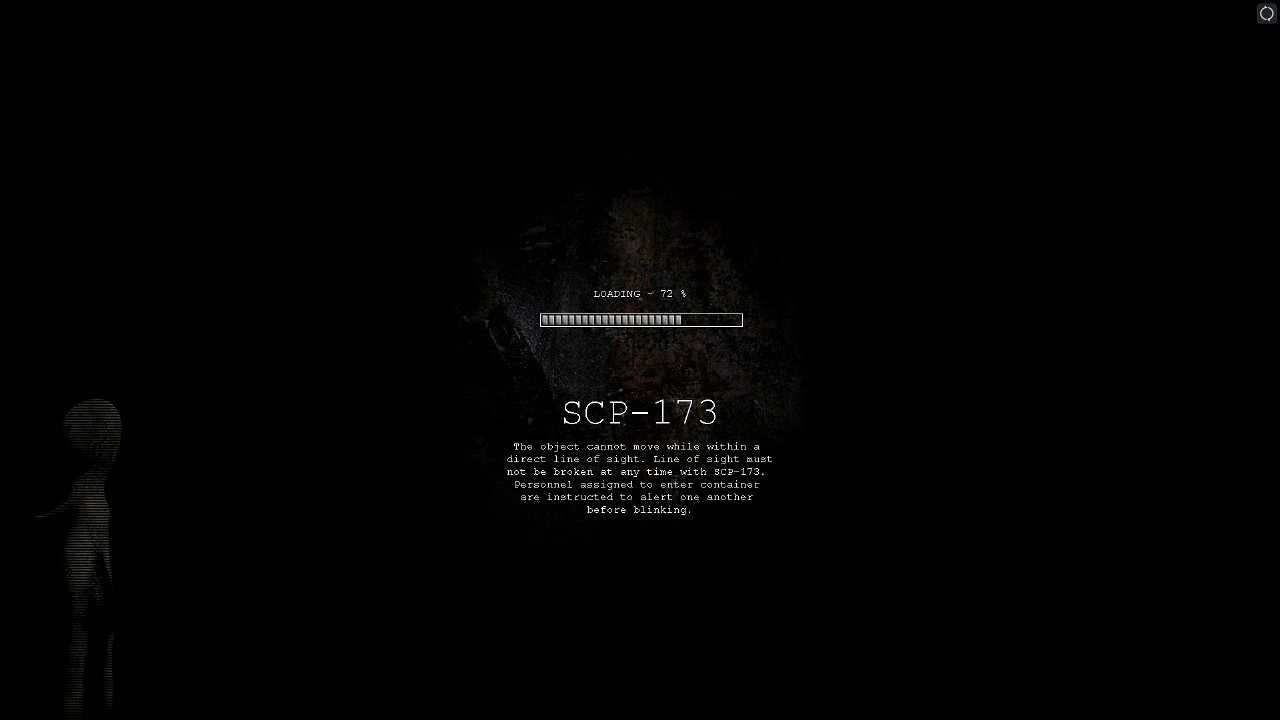
Enter the loaded game, take off the gas mask, and grab the teddy bear's drawing.
key(space)
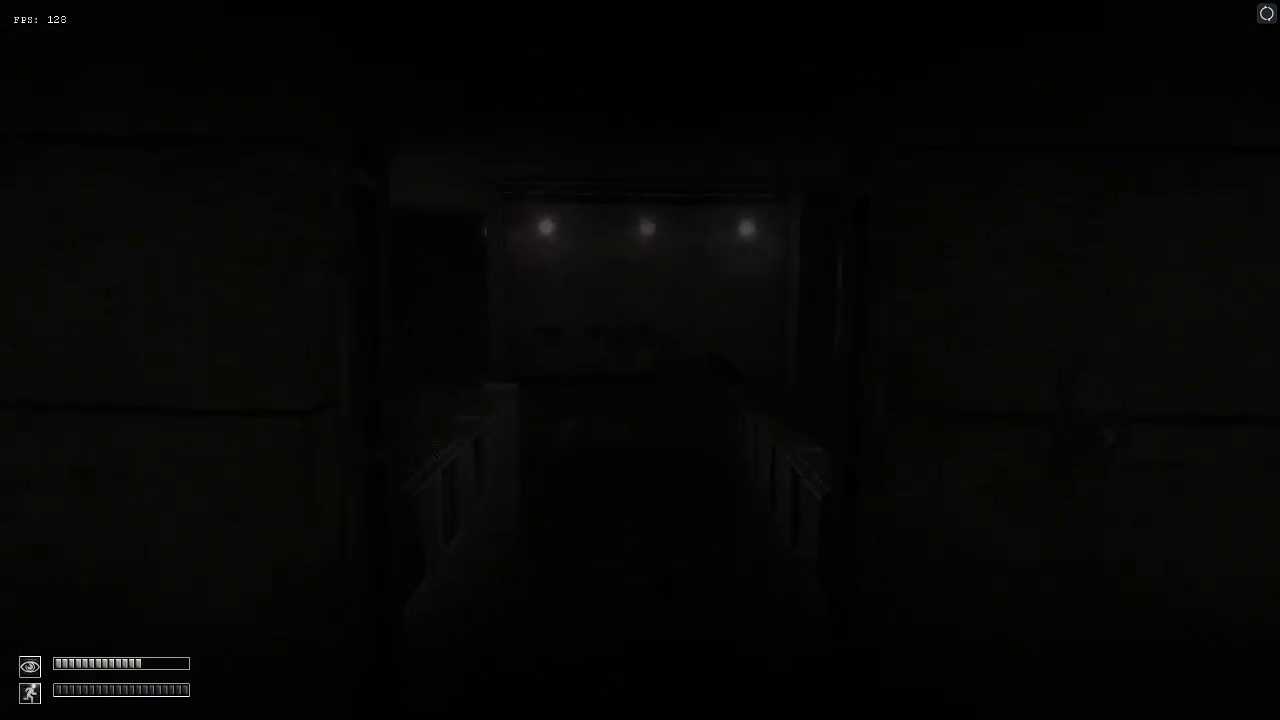
key(w)
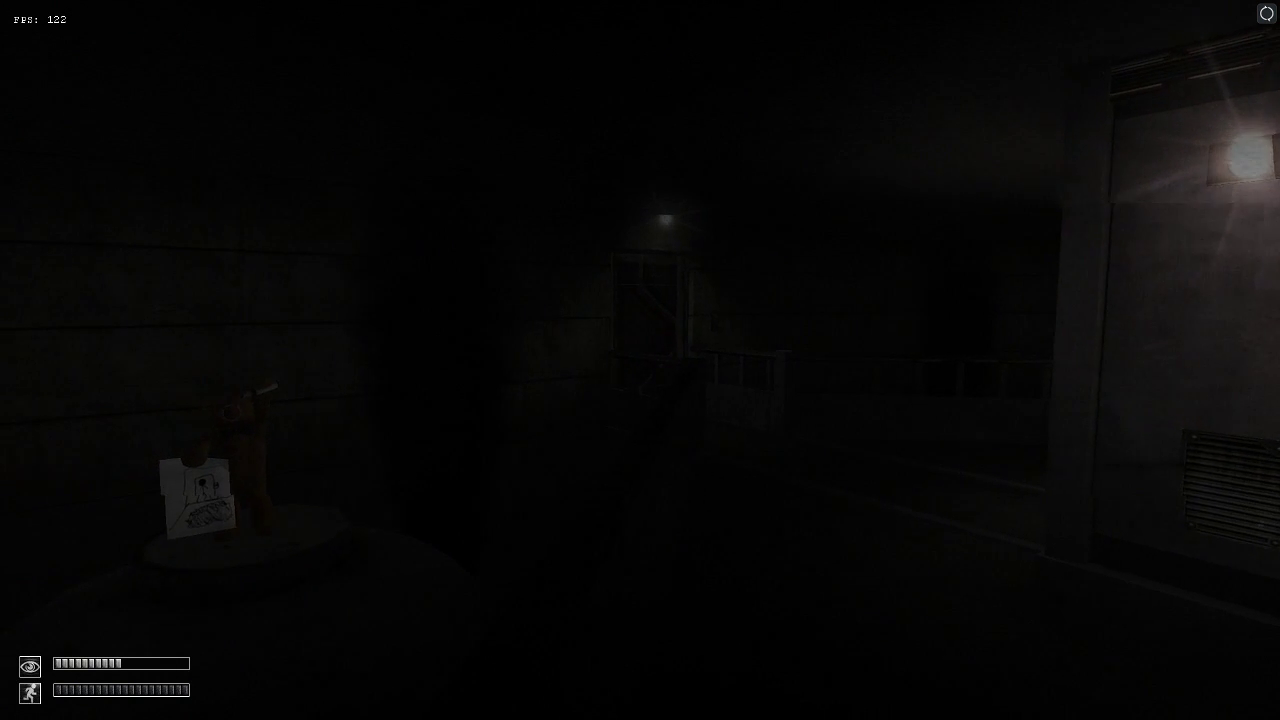
key(w)
key(Tab)
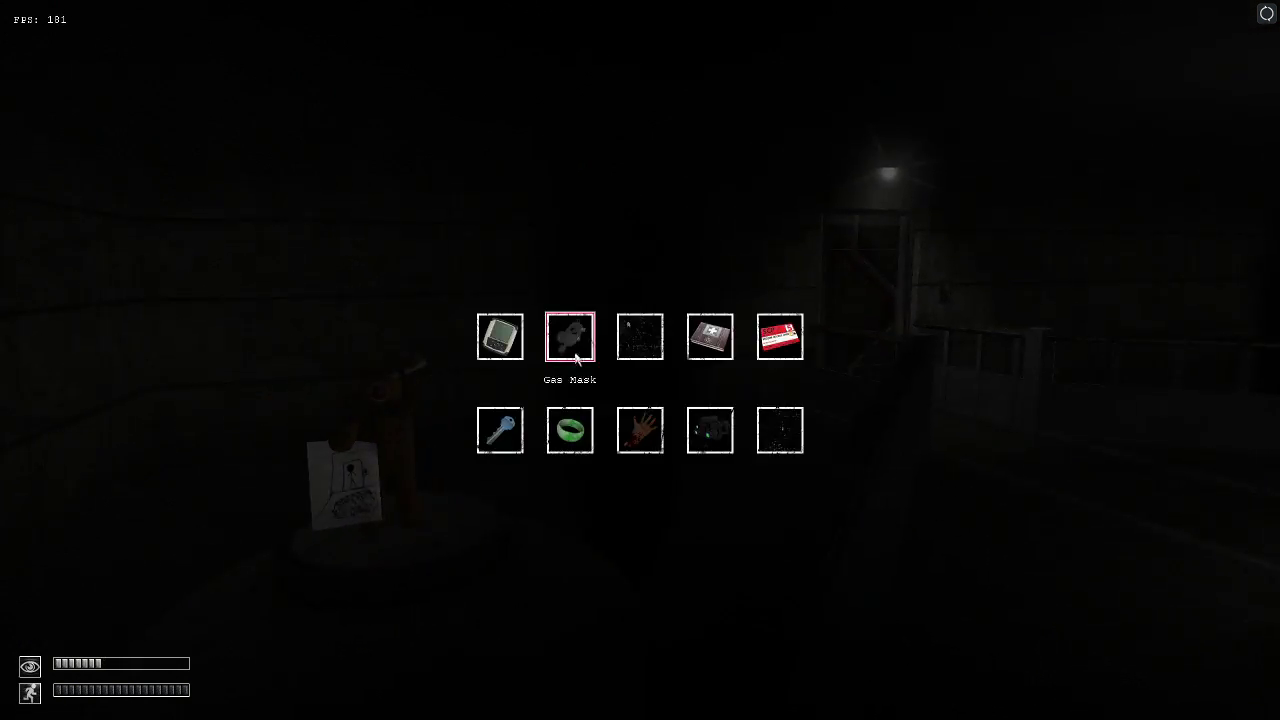
double_click(575, 355)
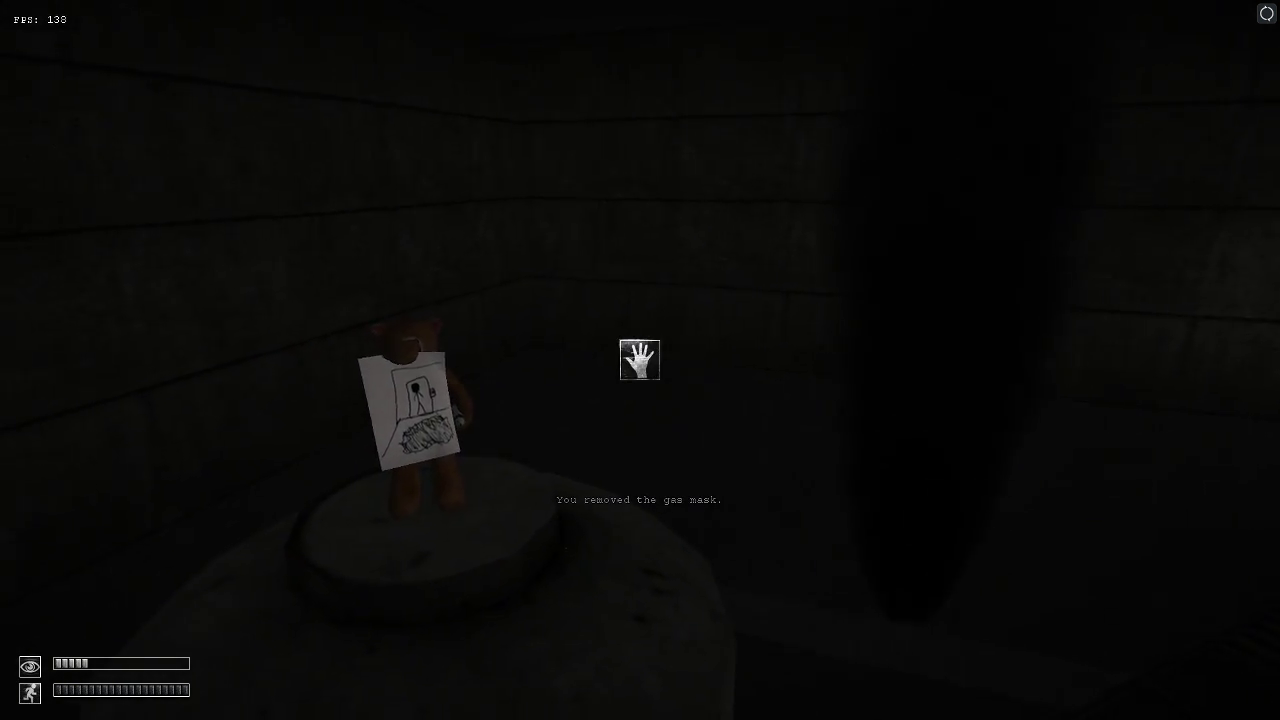
key(w)
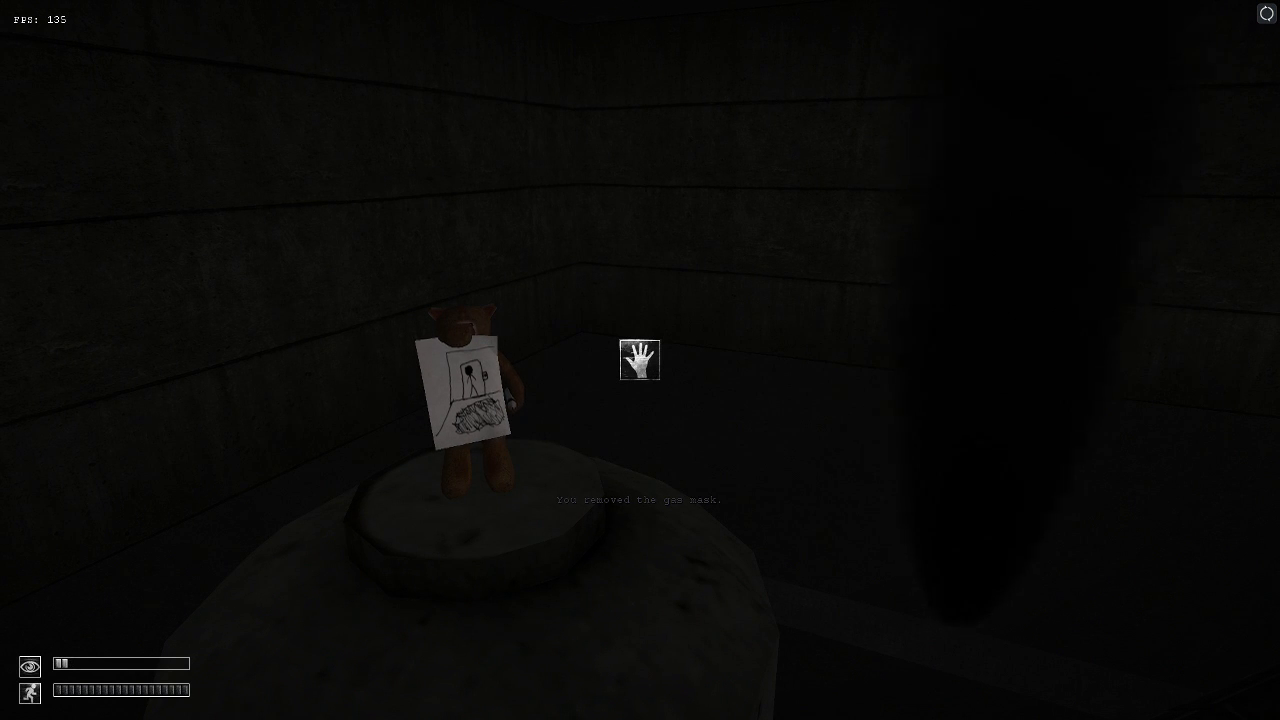
click(639, 359)
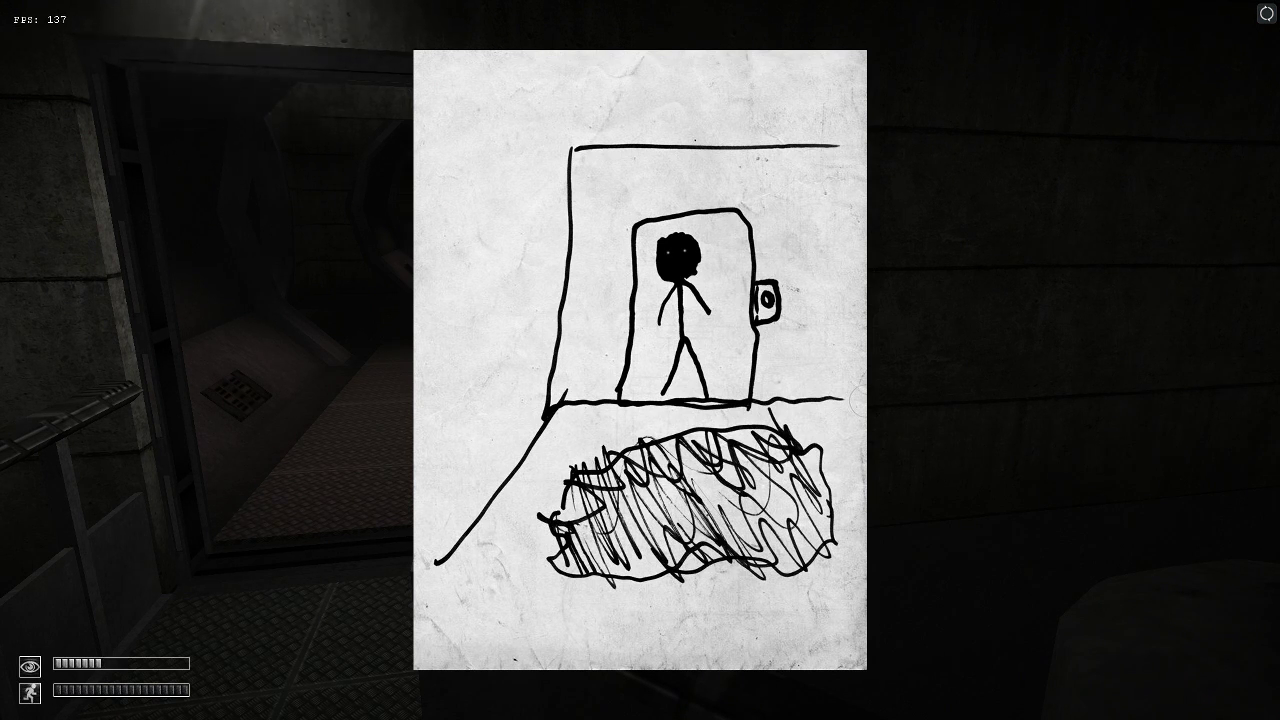
Close the drawing, view it again from the inventory, and close it.
click(305, 380)
key(Tab)
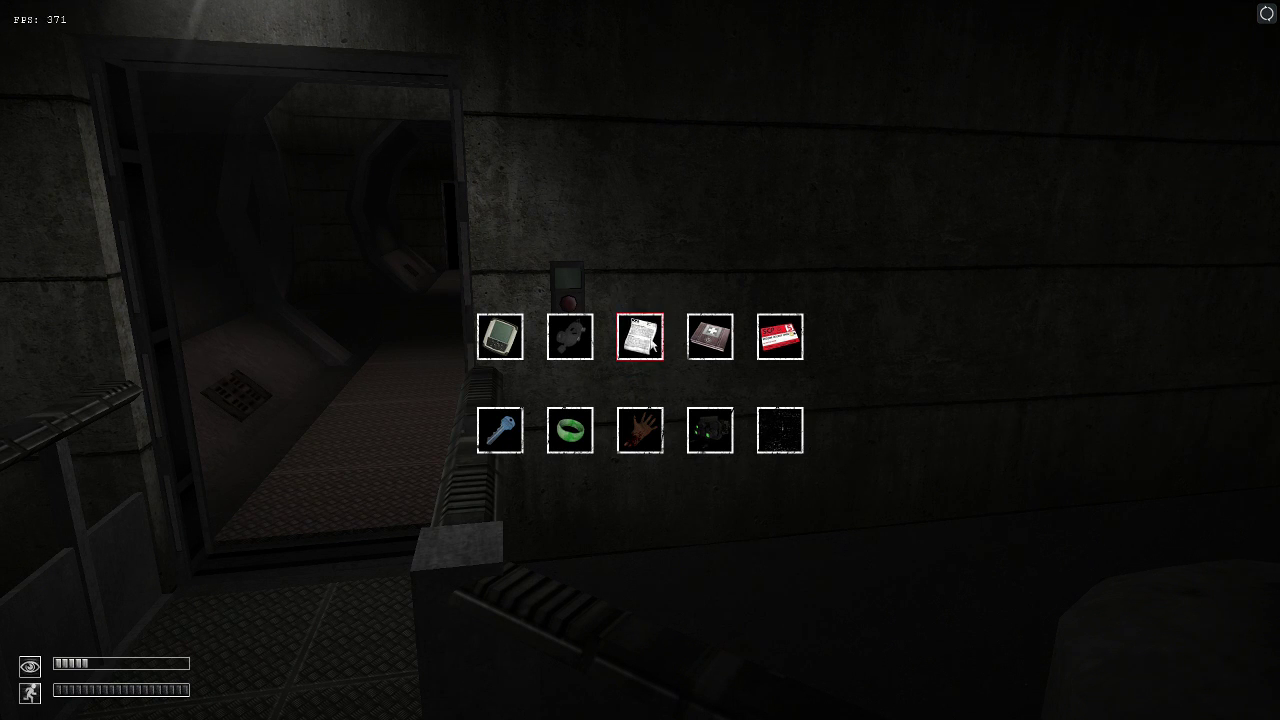
double_click(640, 337)
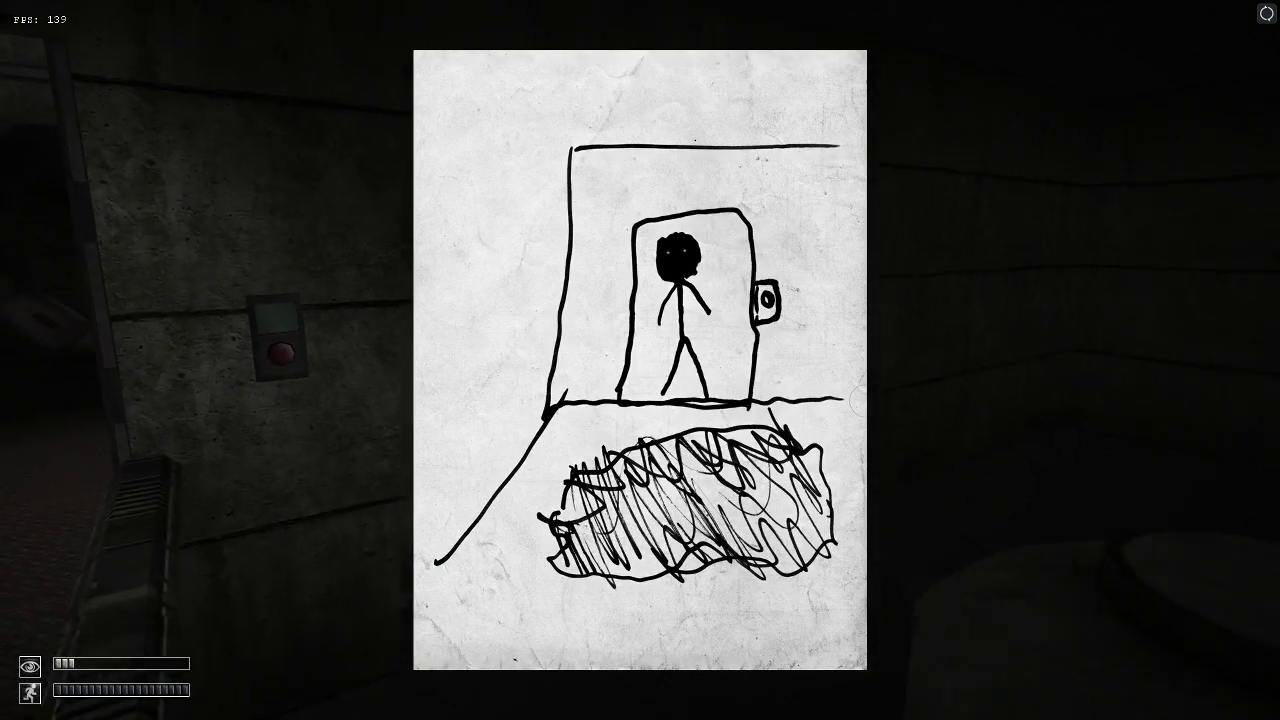
click(640, 360)
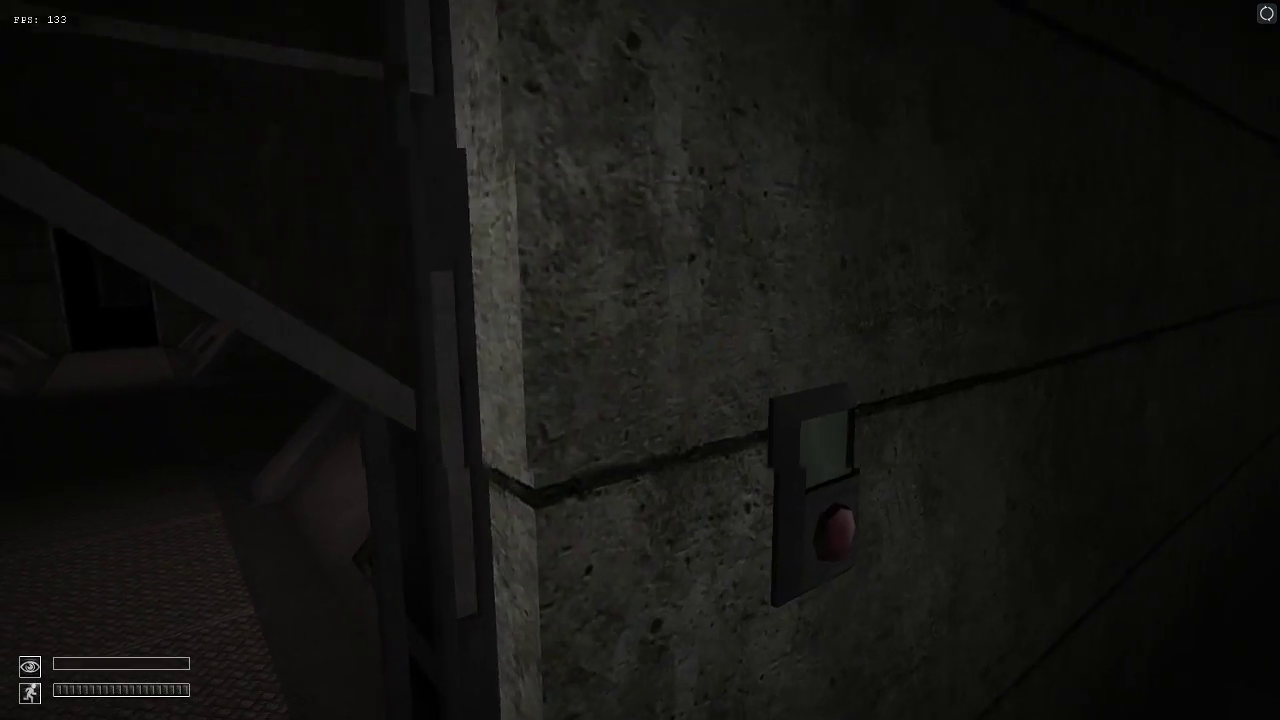
Press the wall switch, open the red door, and walk down the grated corridor.
click(777, 394)
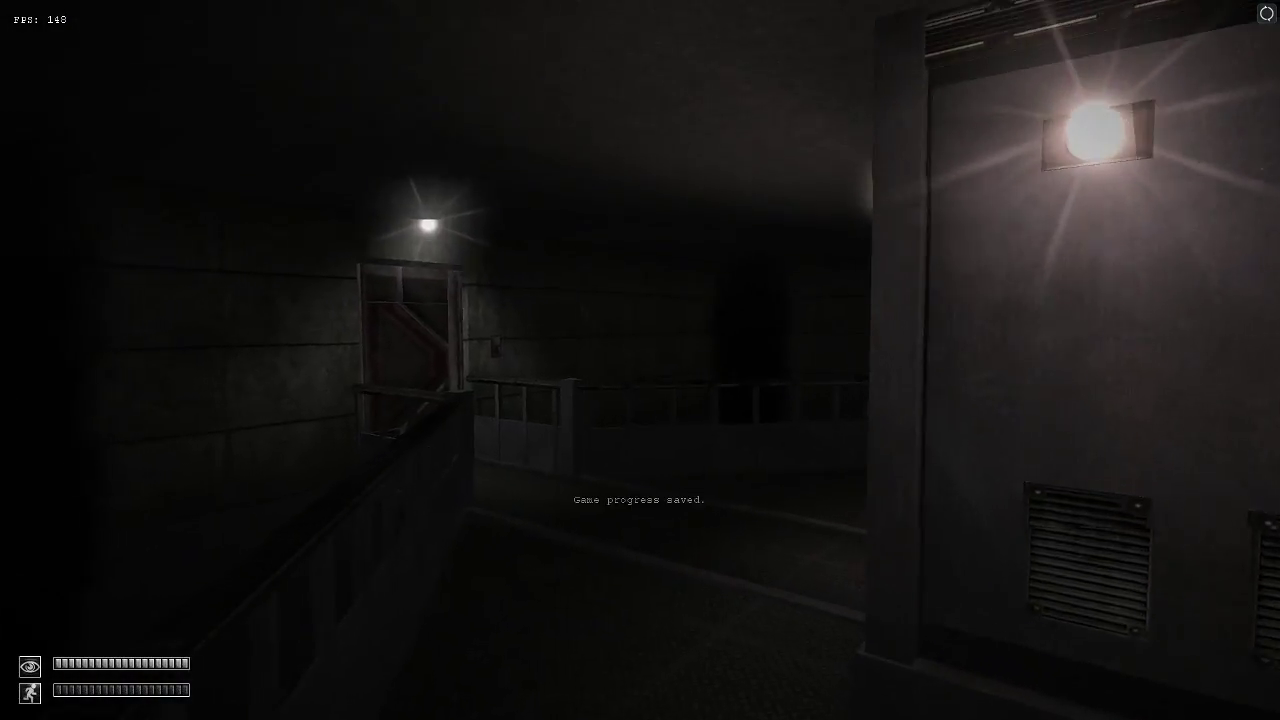
key(w)
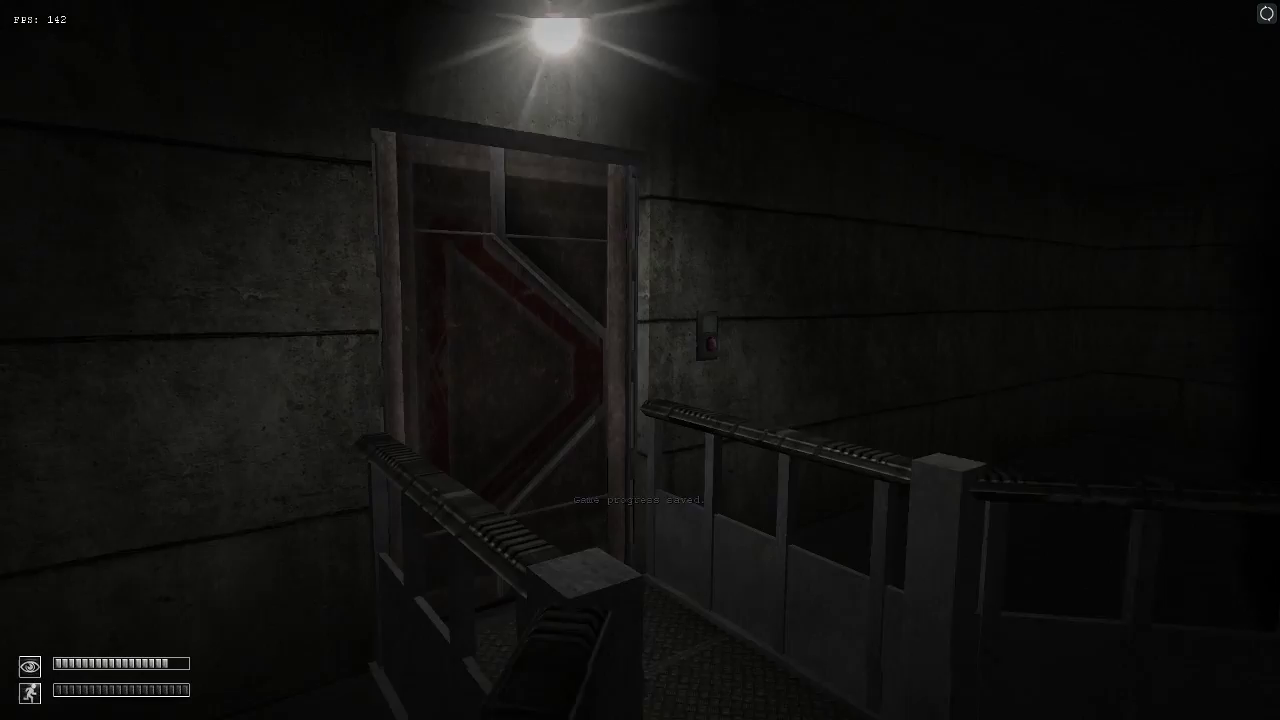
key(w)
click(640, 360)
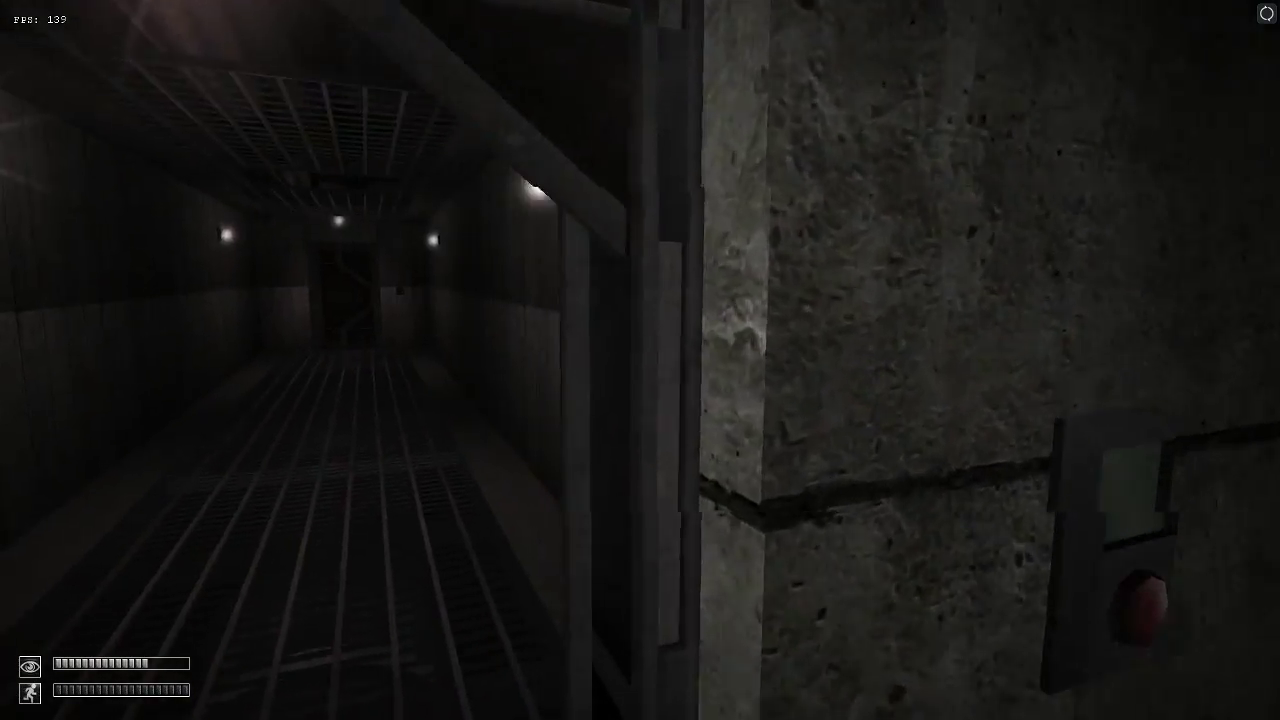
key(w)
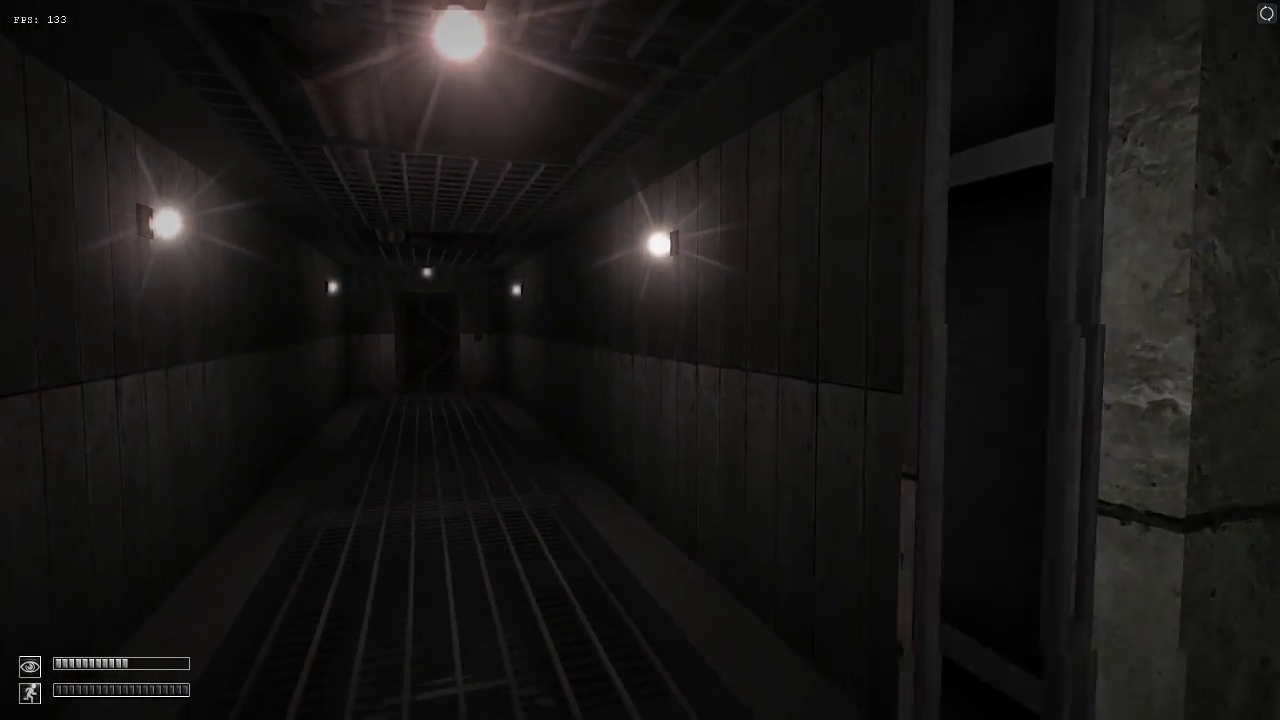
key(w)
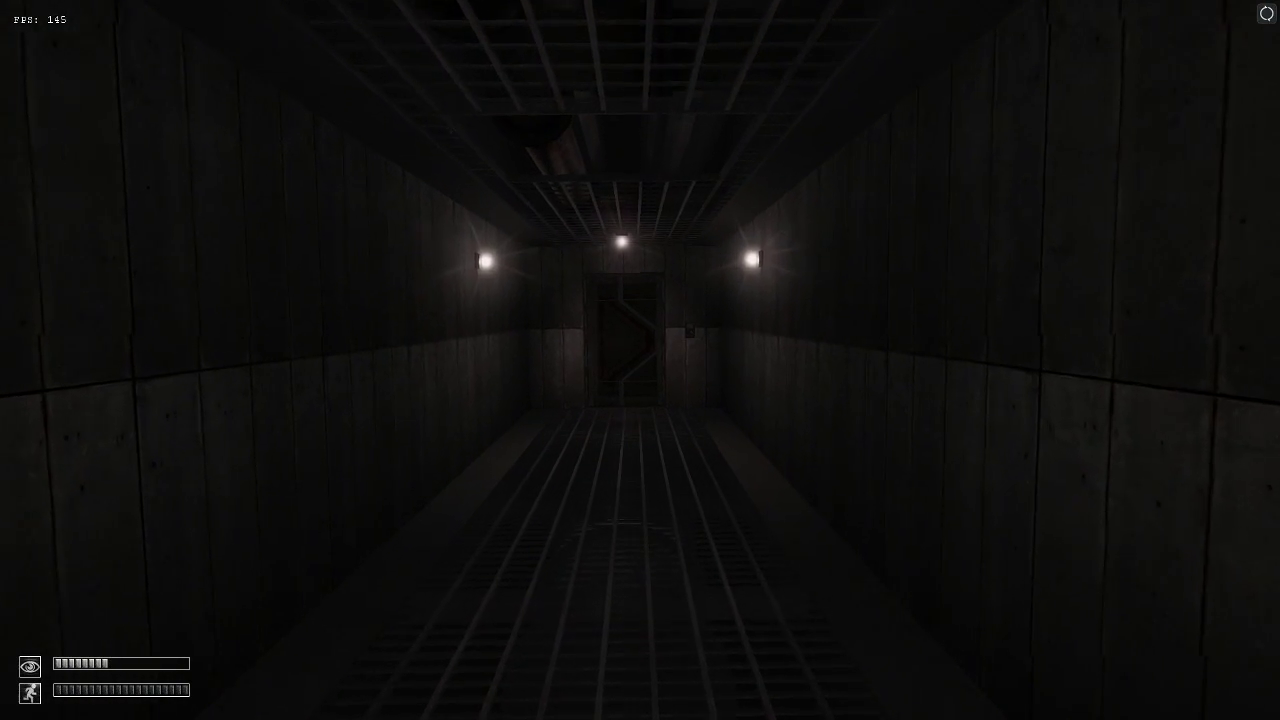
key(w)
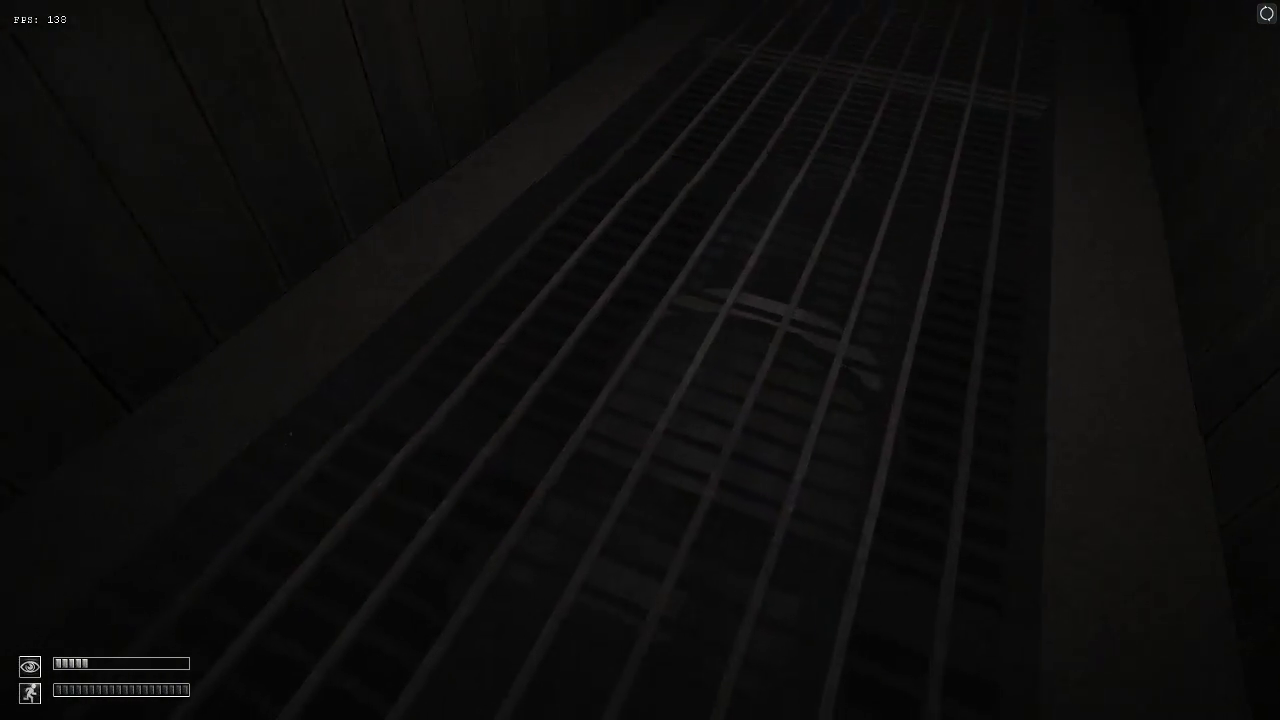
key(Tab)
Equip the S-NAV, open the keycard-panel door, and walk through the tunnel.
double_click(498, 338)
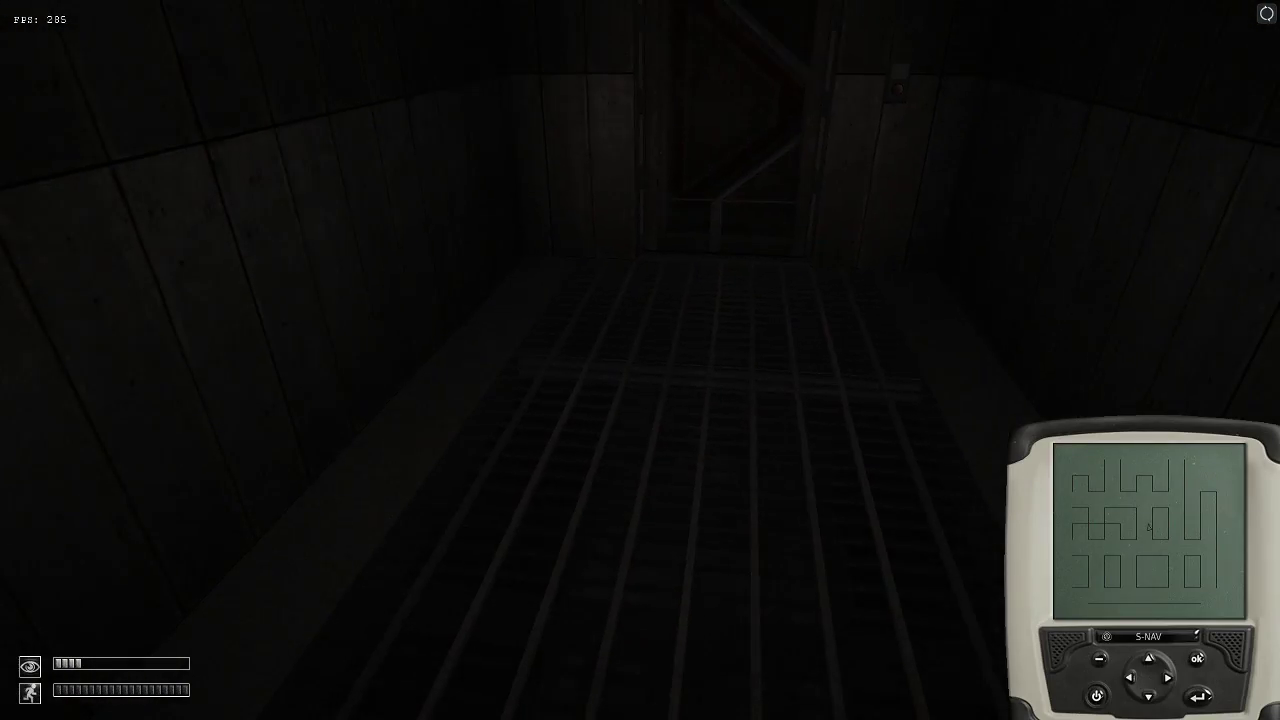
key(w)
click(640, 360)
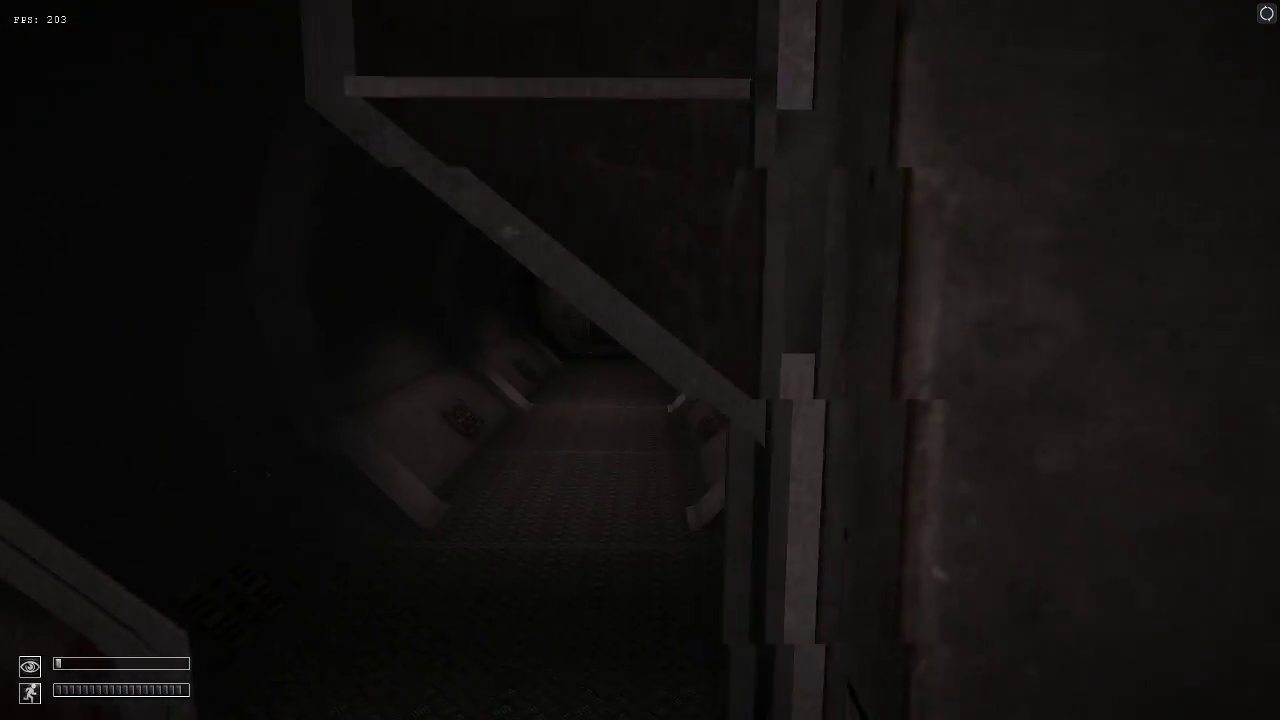
key(w)
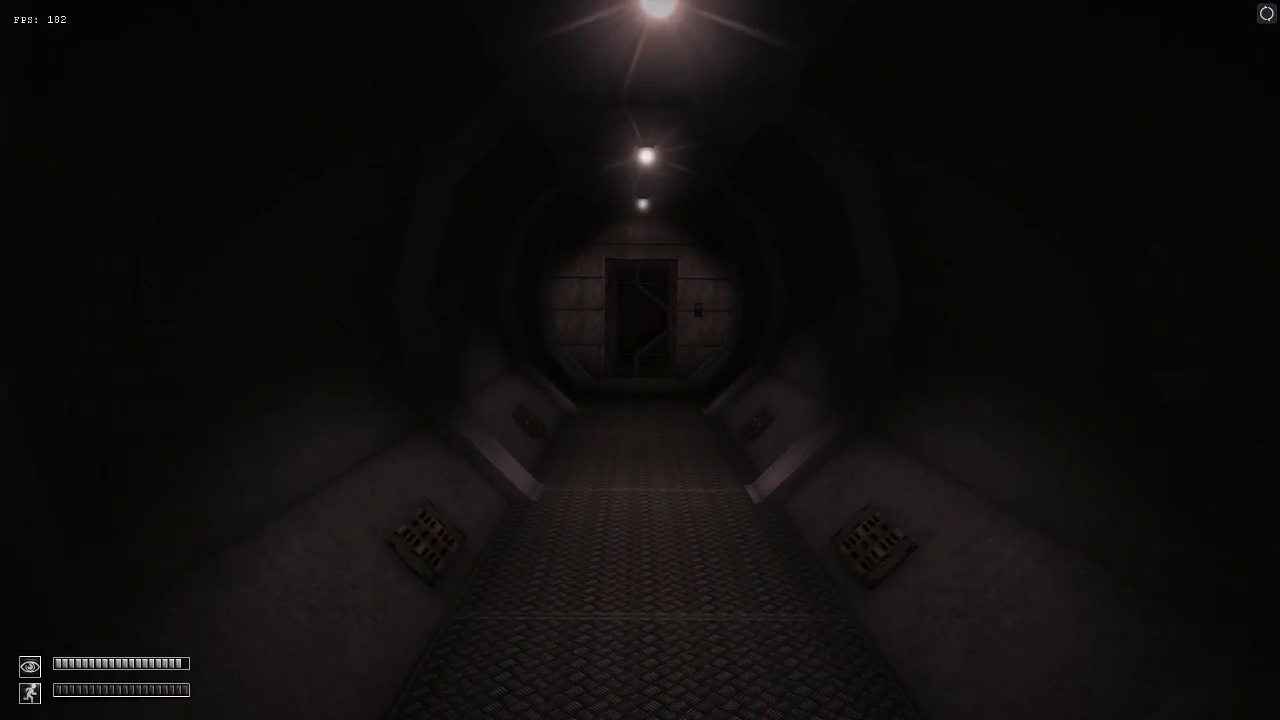
key(w)
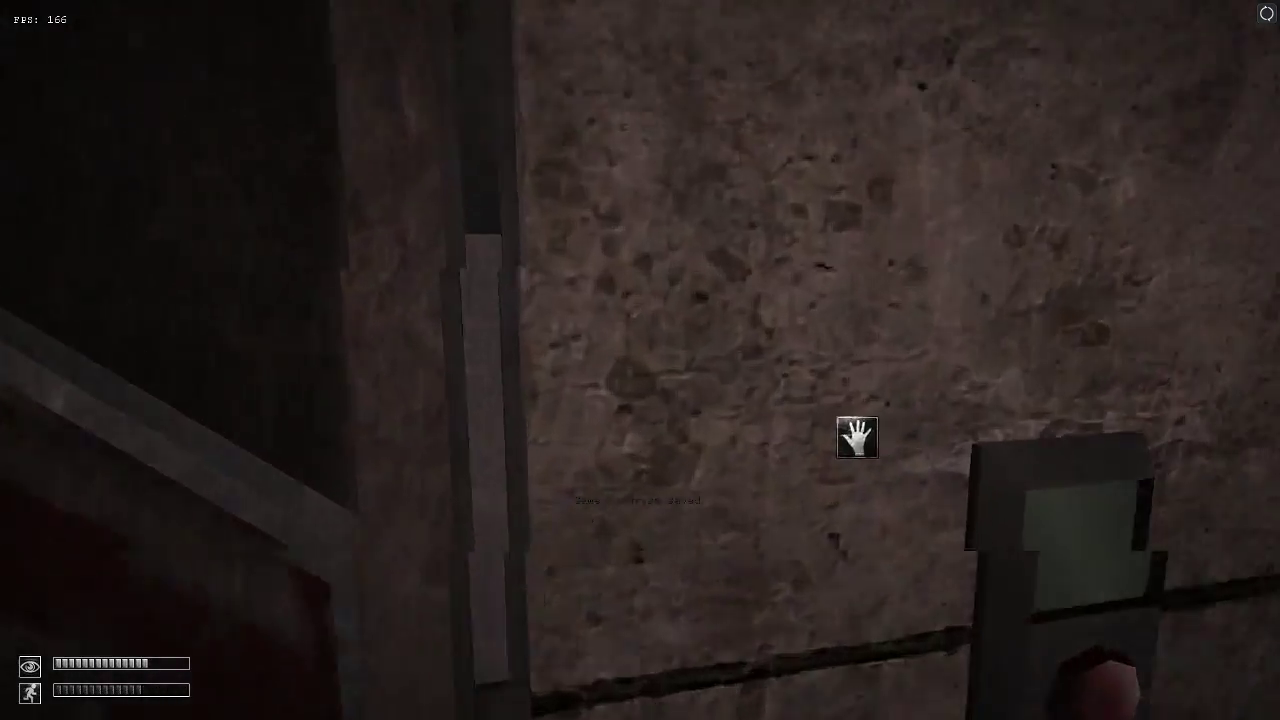
Cross the catwalks past the lit wall to face the Entrance Zone doors.
click(640, 360)
key(w)
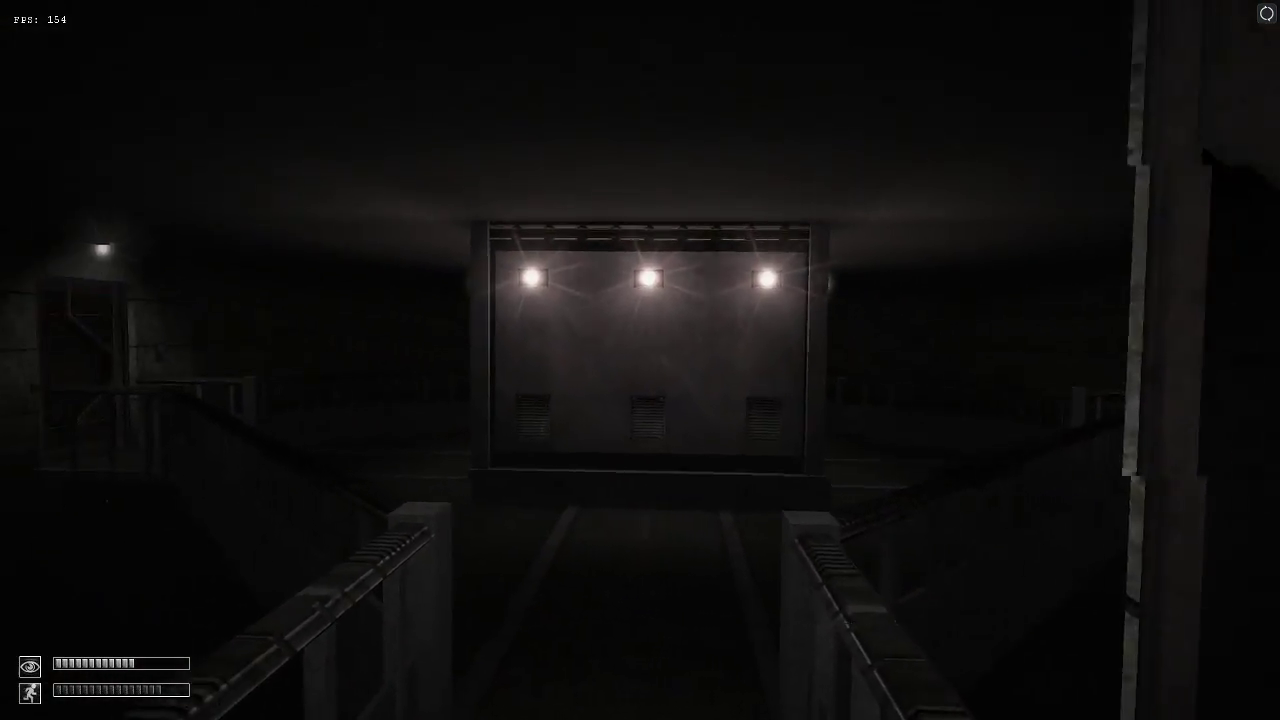
key(w)
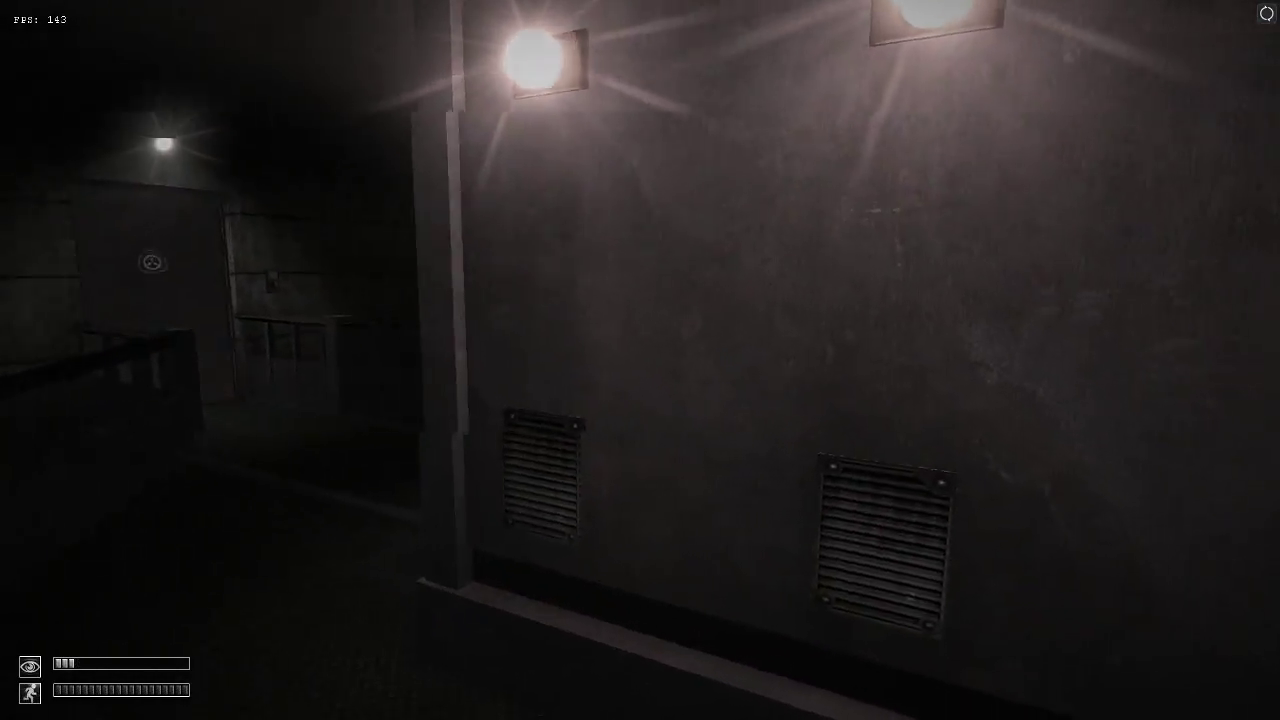
key(w)
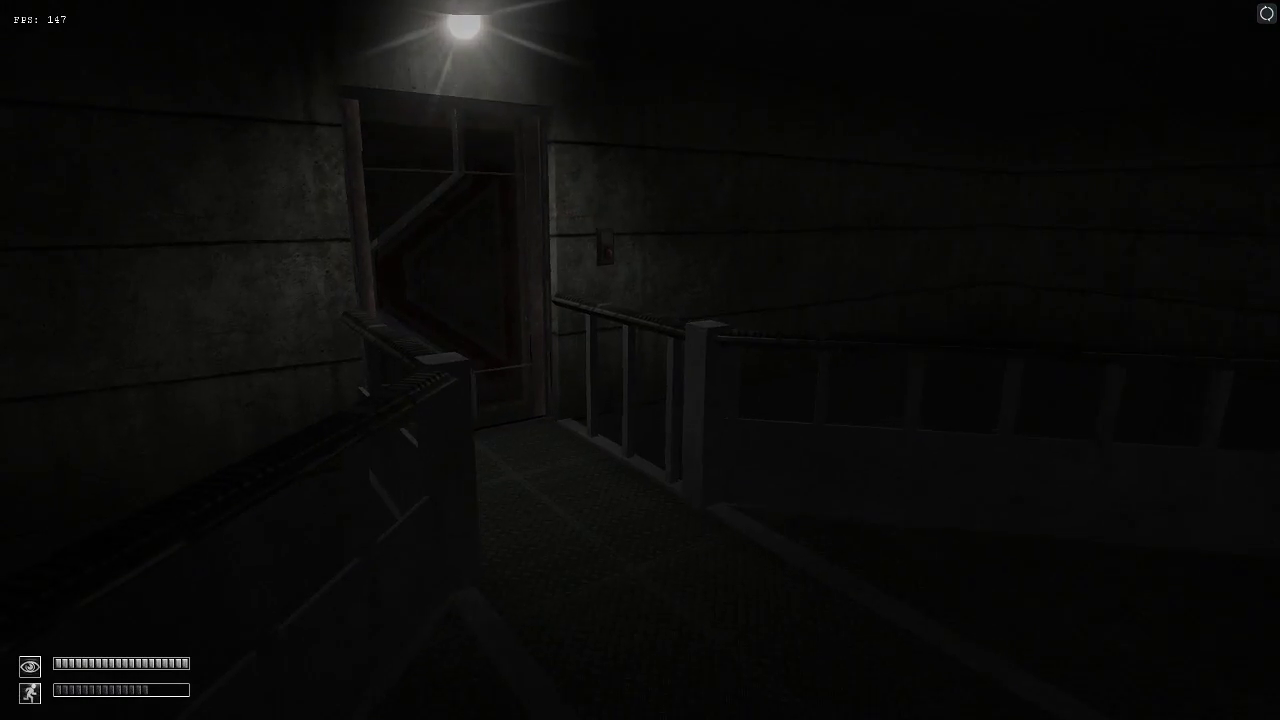
key(w)
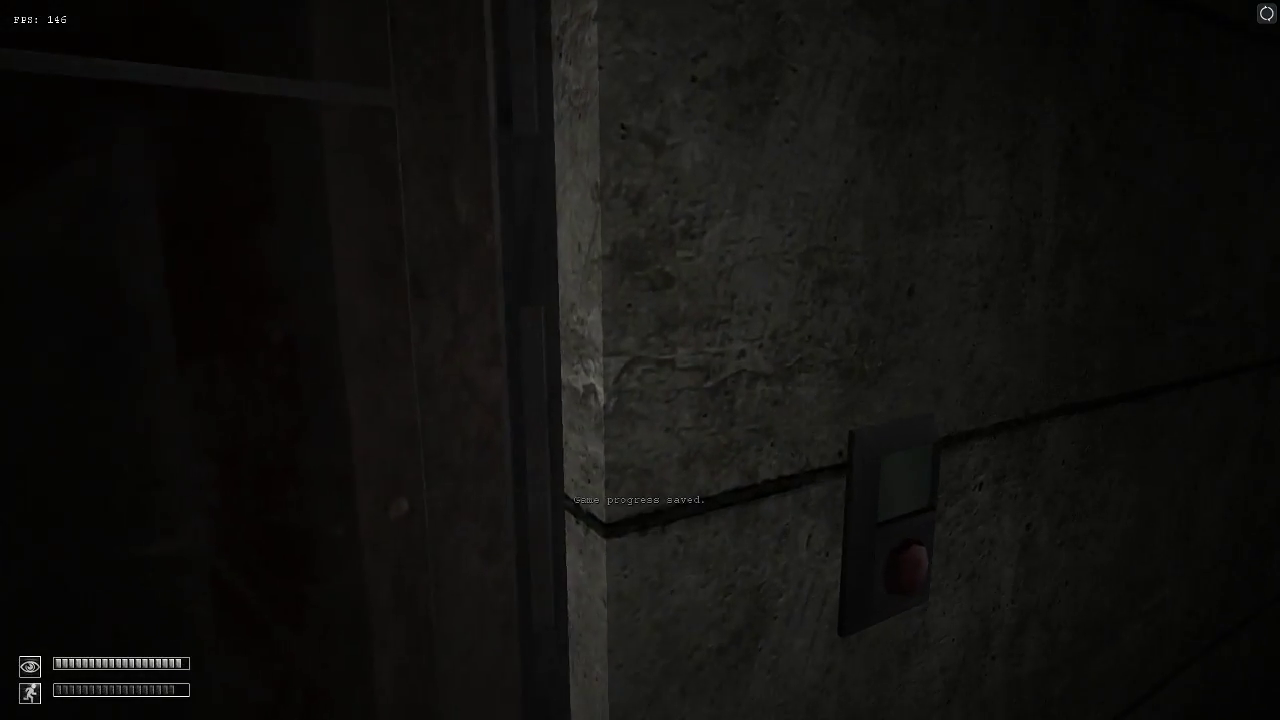
key(s)
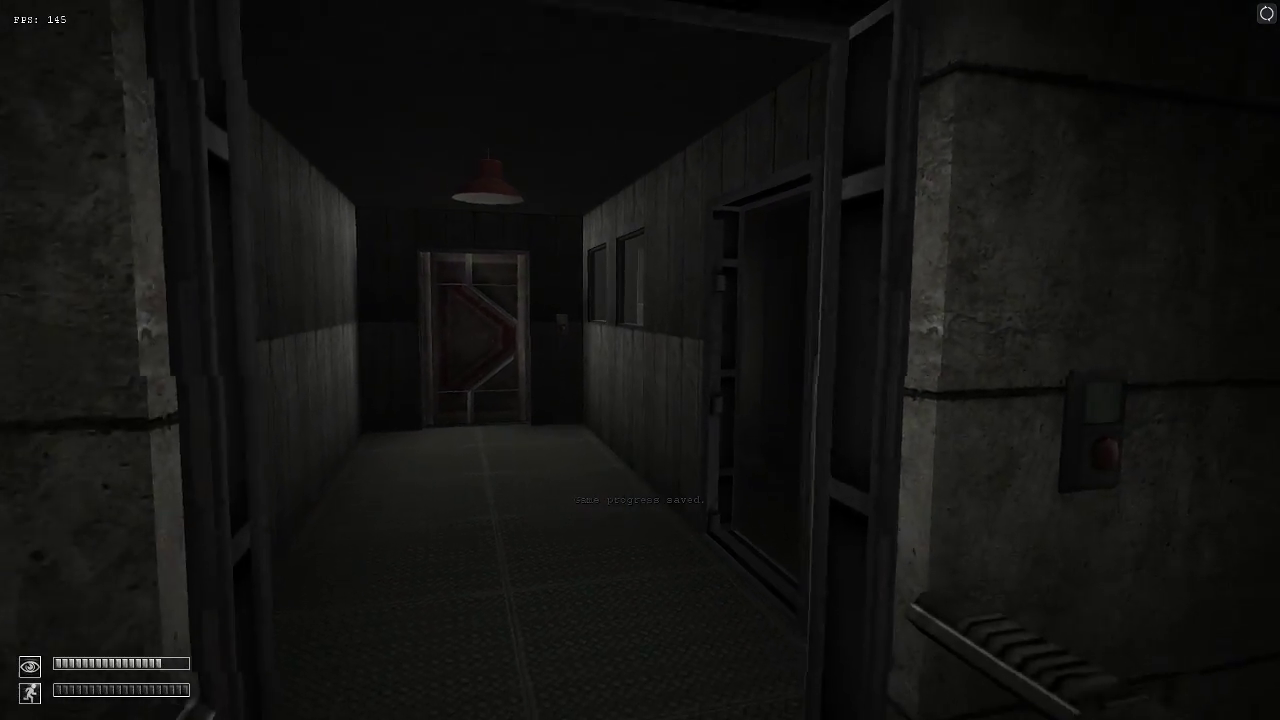
key(w)
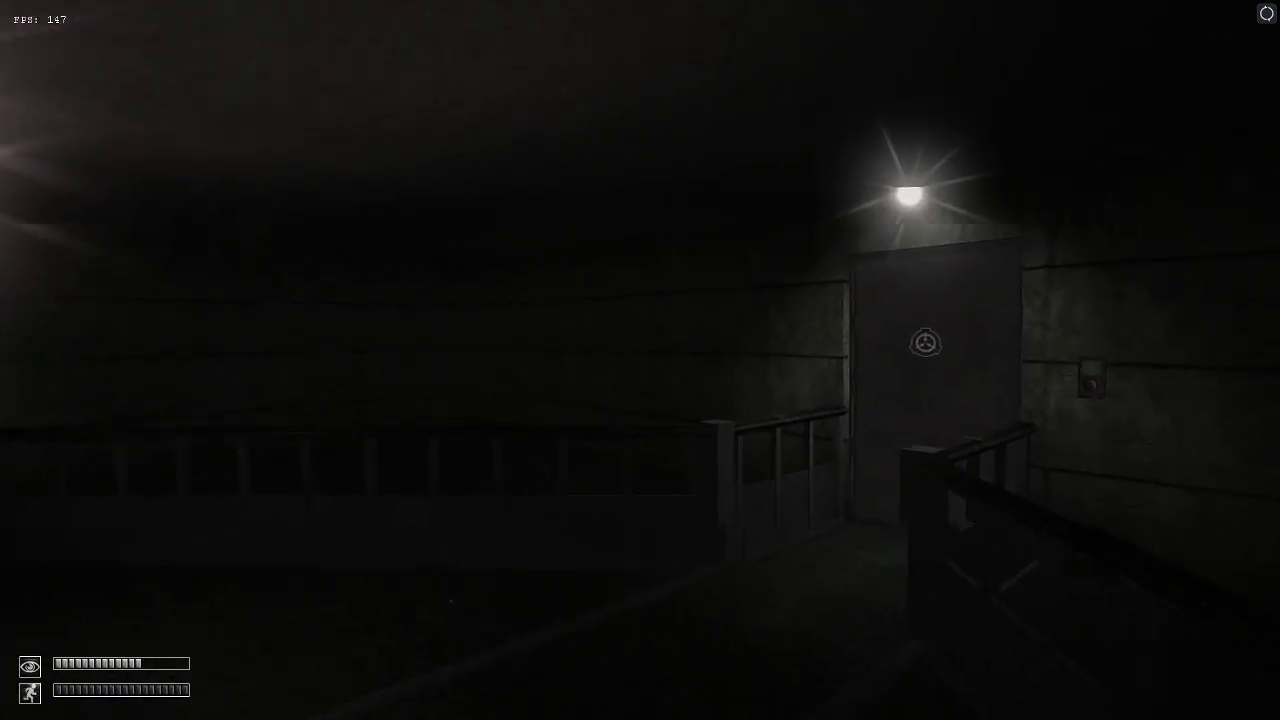
key(w)
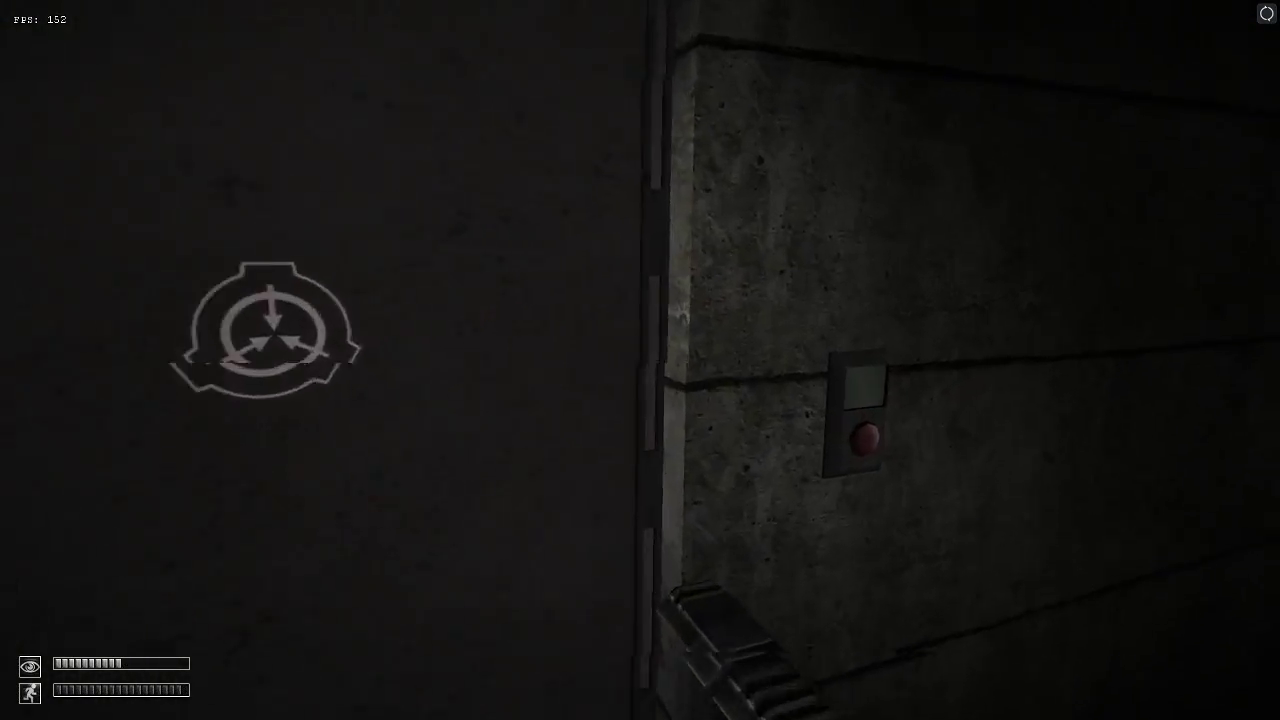
key(w)
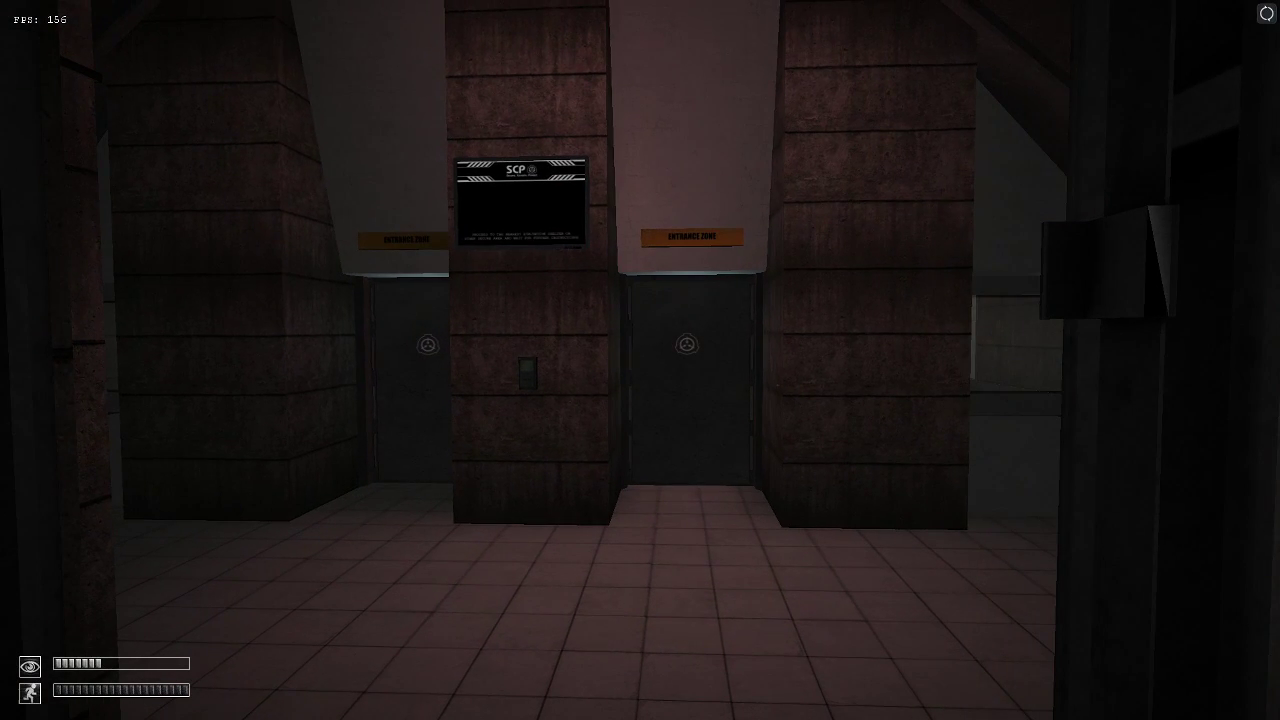
Try a keycard in the Entrance Zone checkpoint slot on the pillar.
key(w)
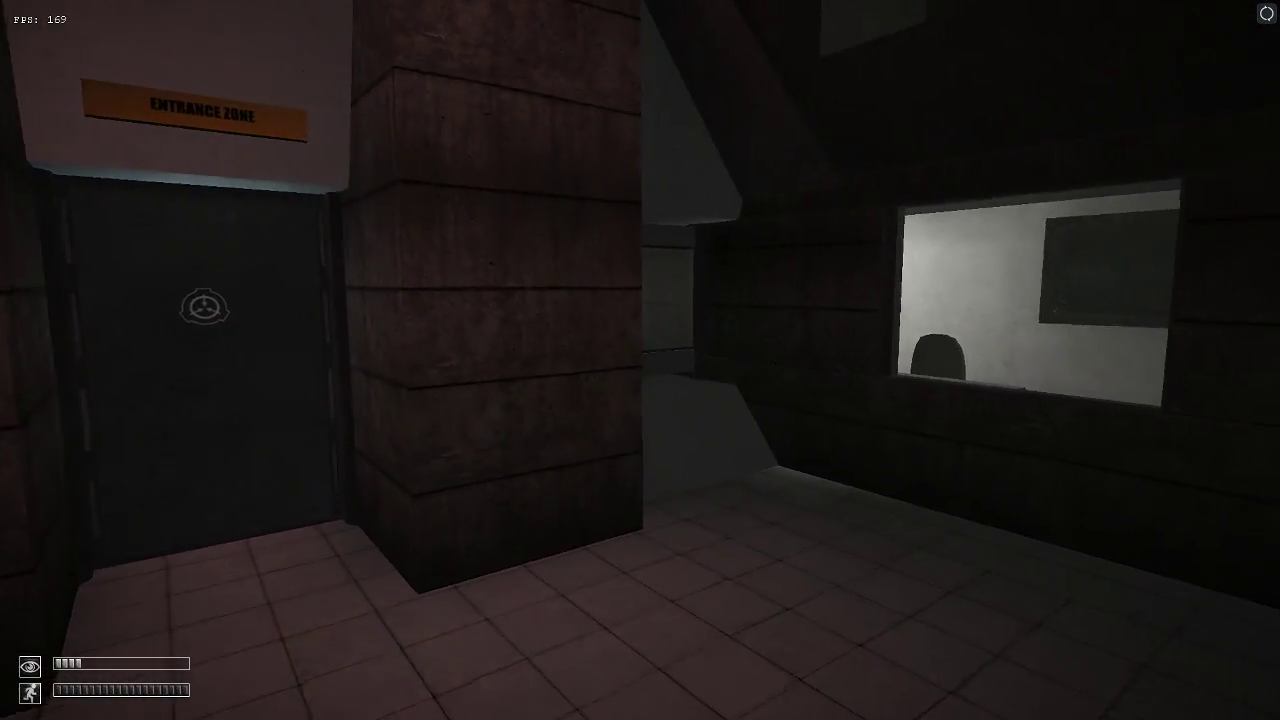
key(w)
key(Tab)
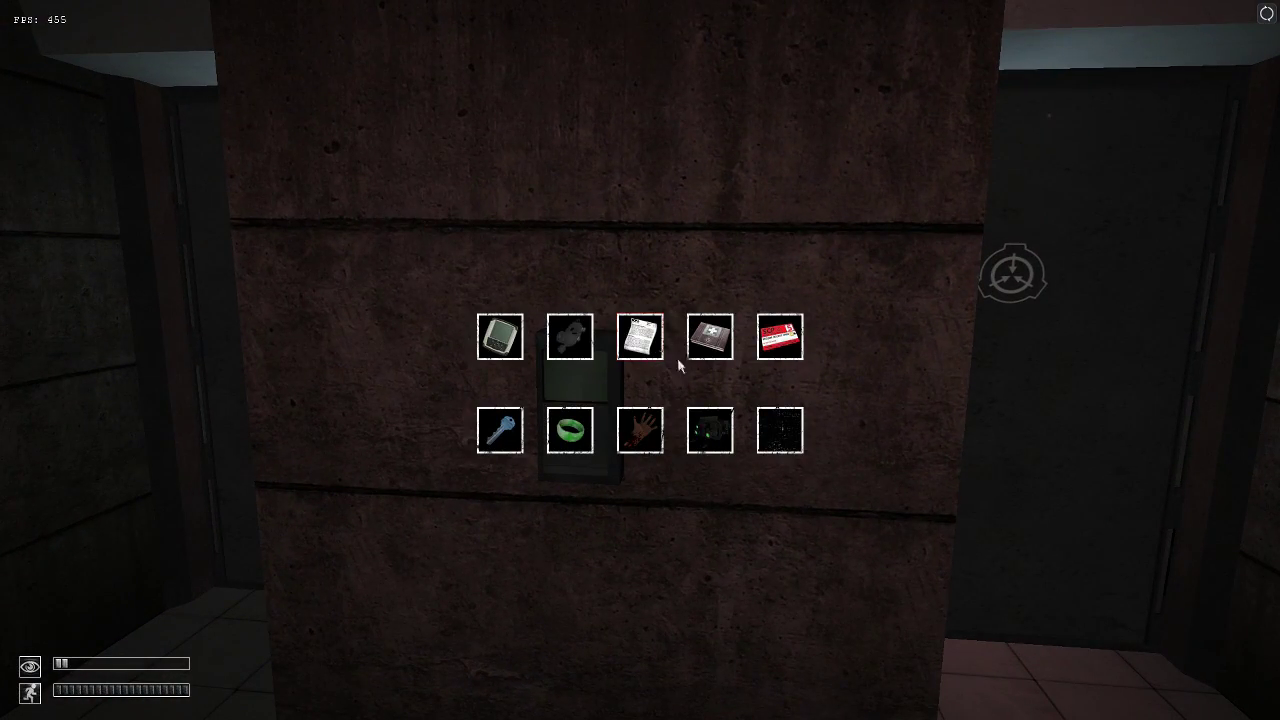
click(580, 400)
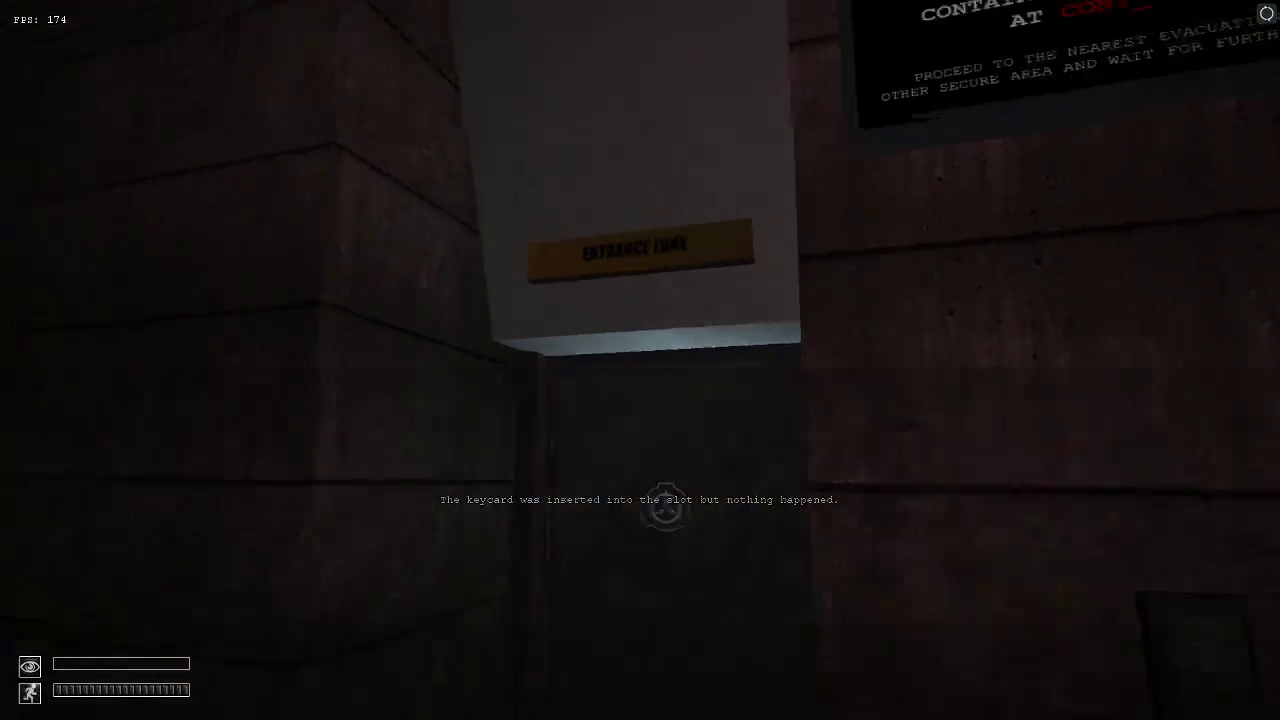
Walk back across the catwalk and through the tunnels to the SCP-logo door.
key(w)
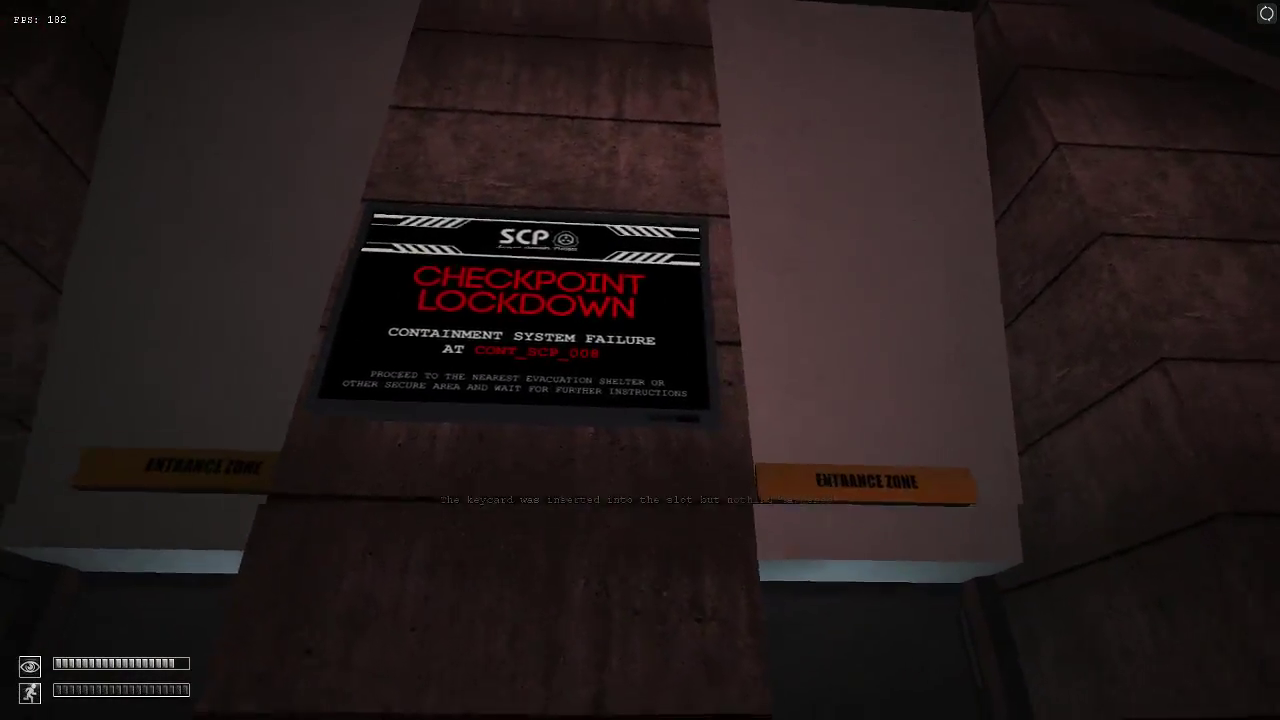
key(w)
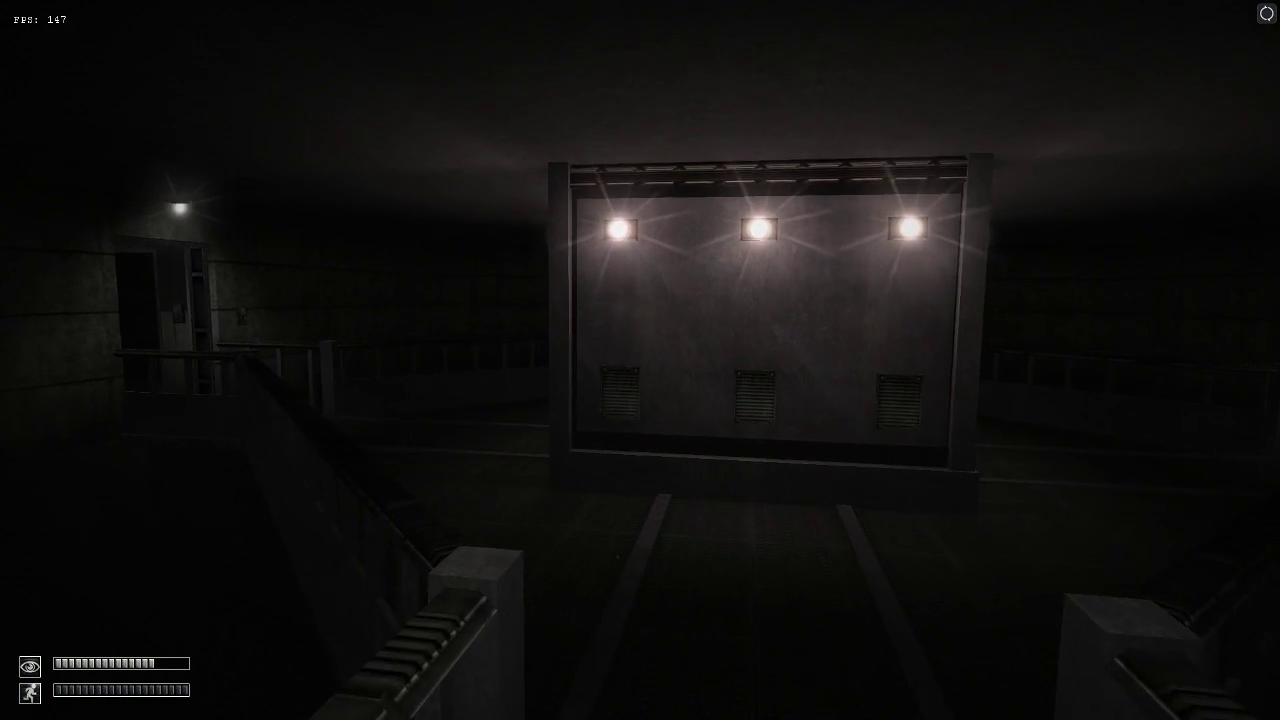
key(w)
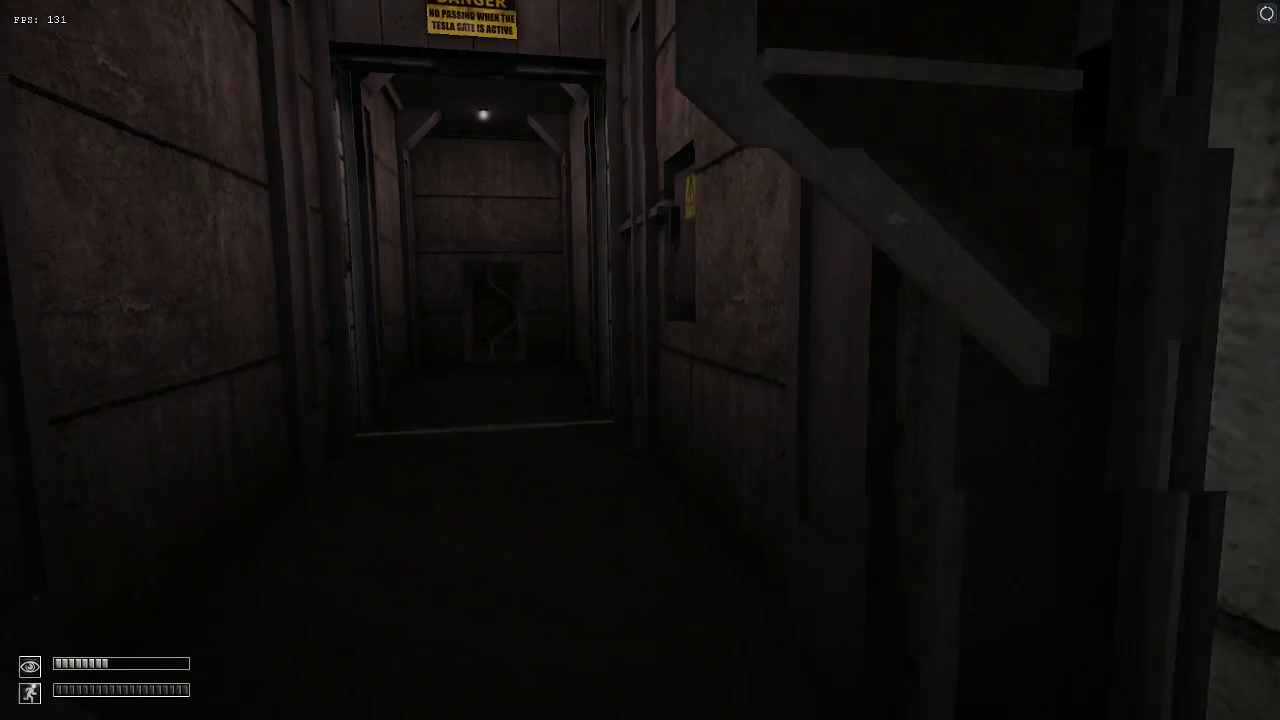
key(w)
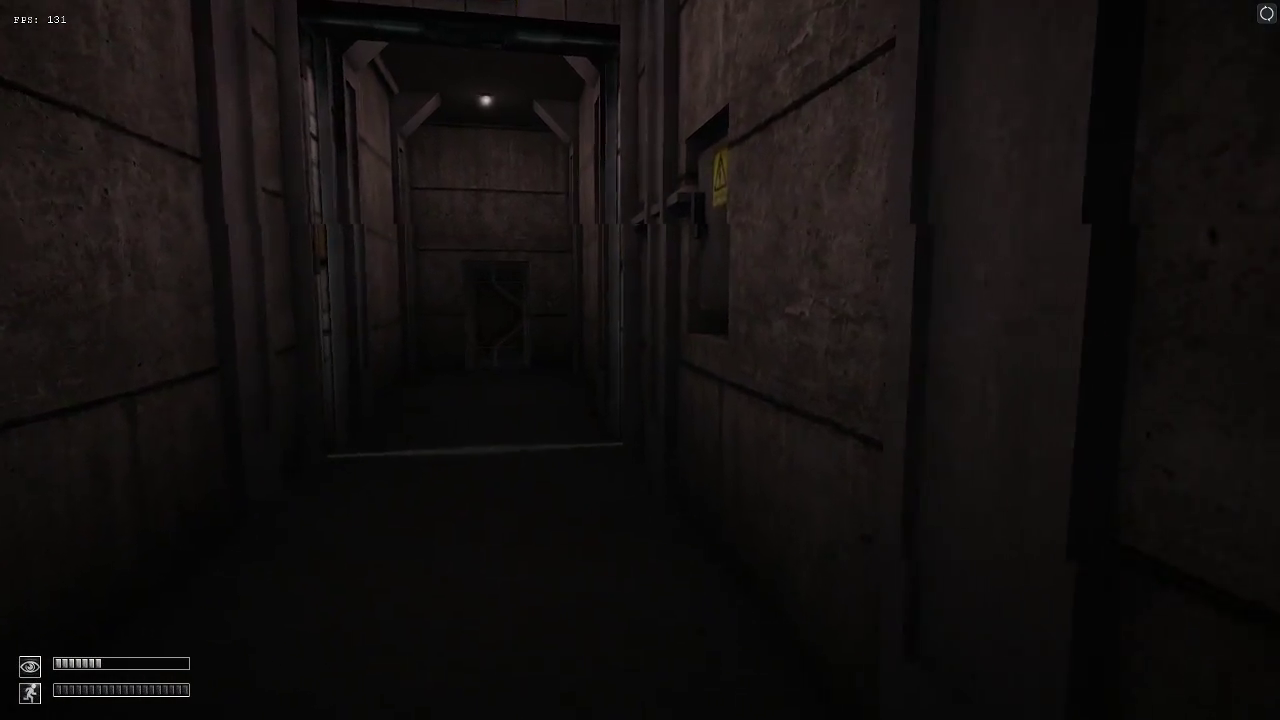
key(w)
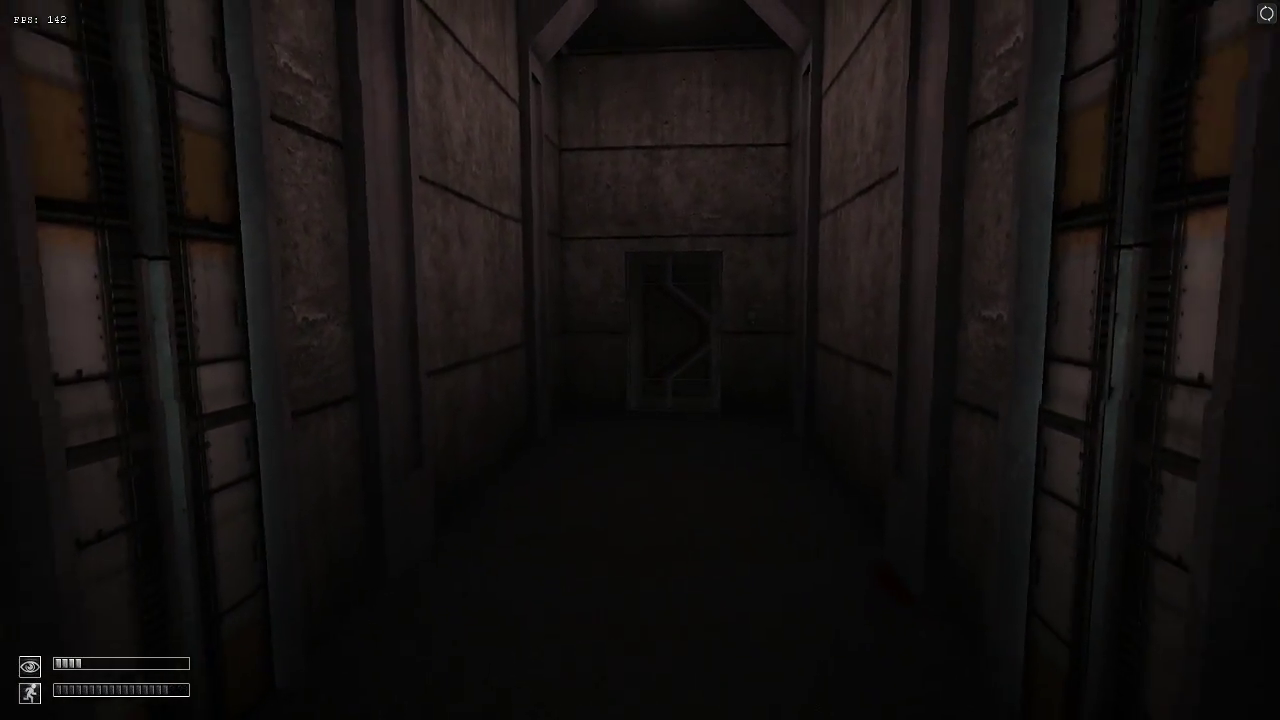
key(w)
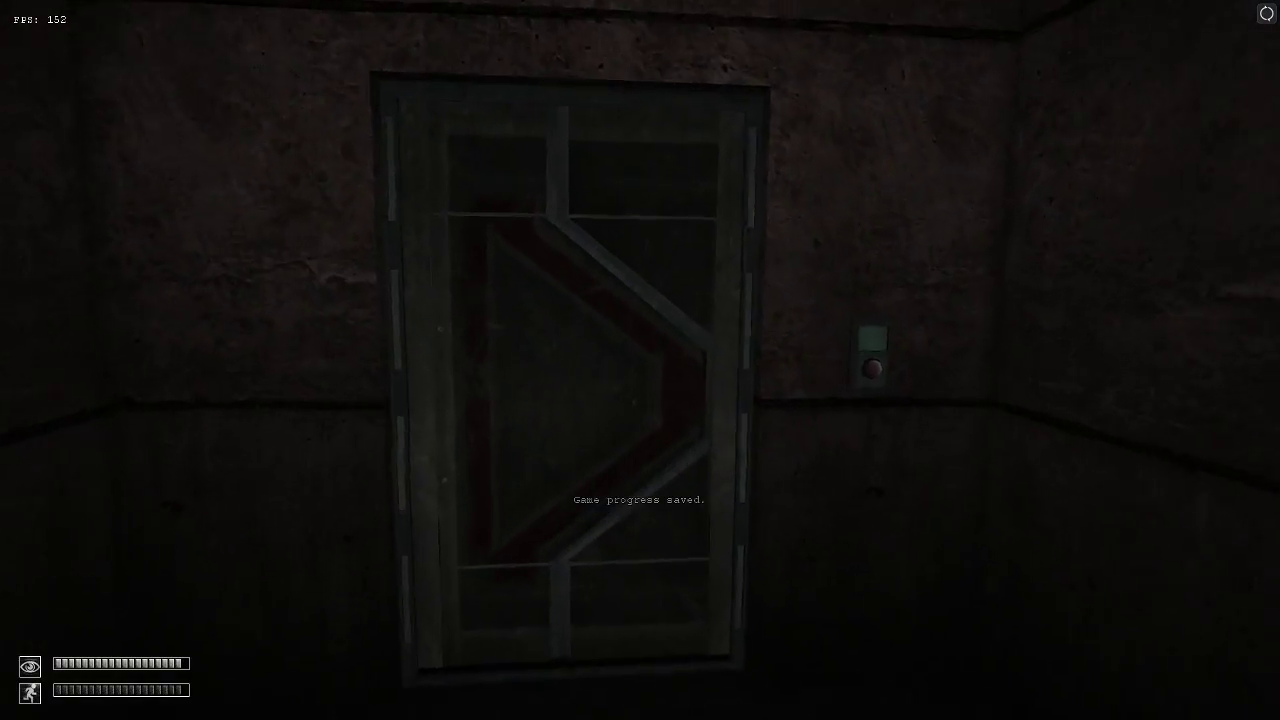
key(w)
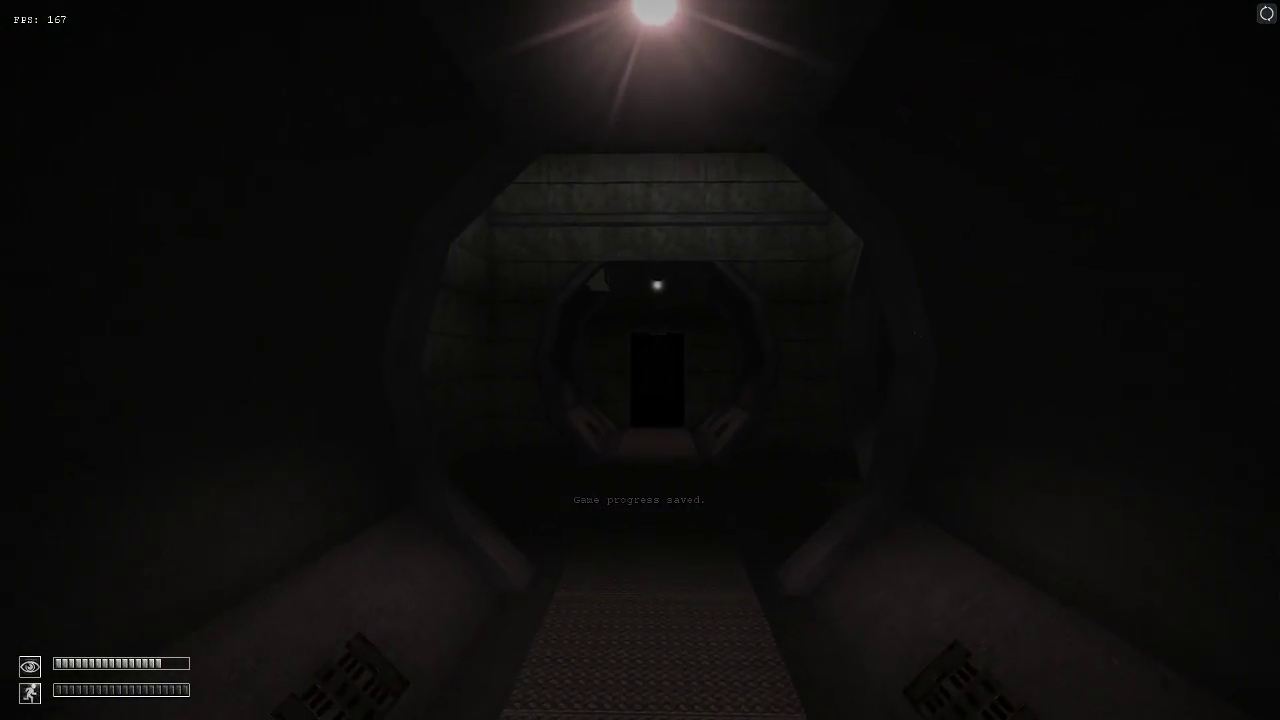
key(w)
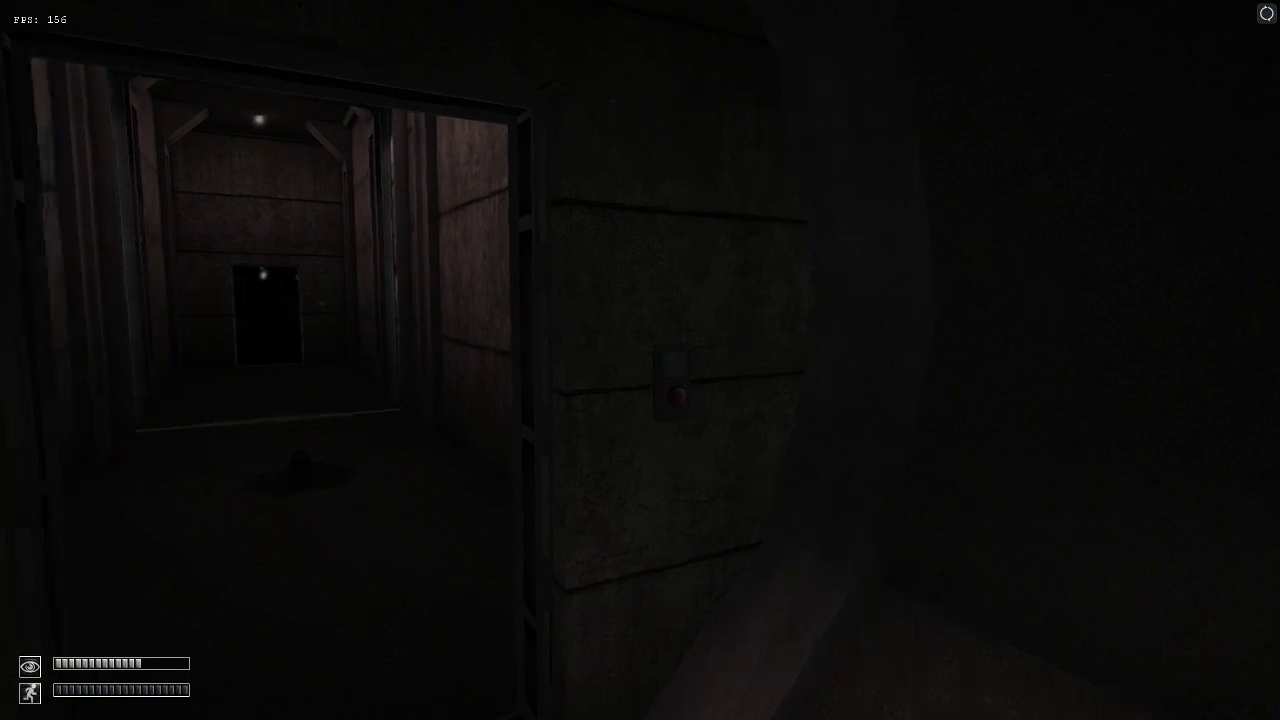
key(w)
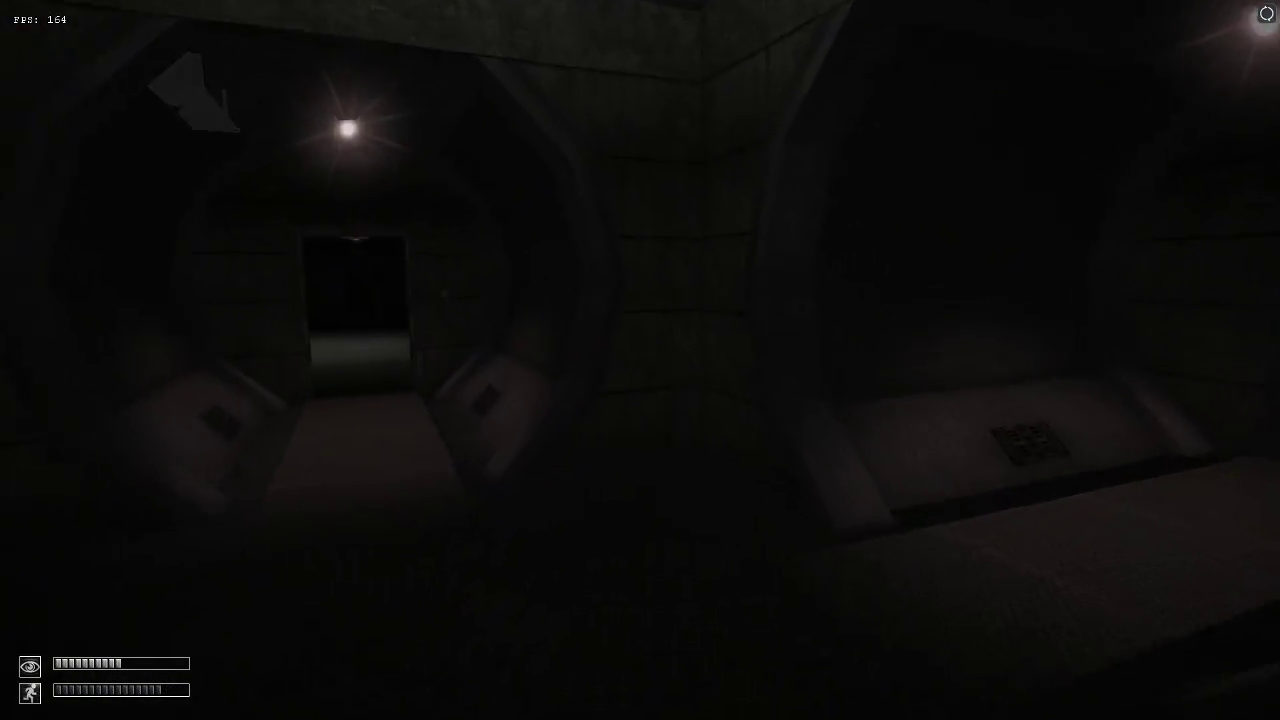
key(w)
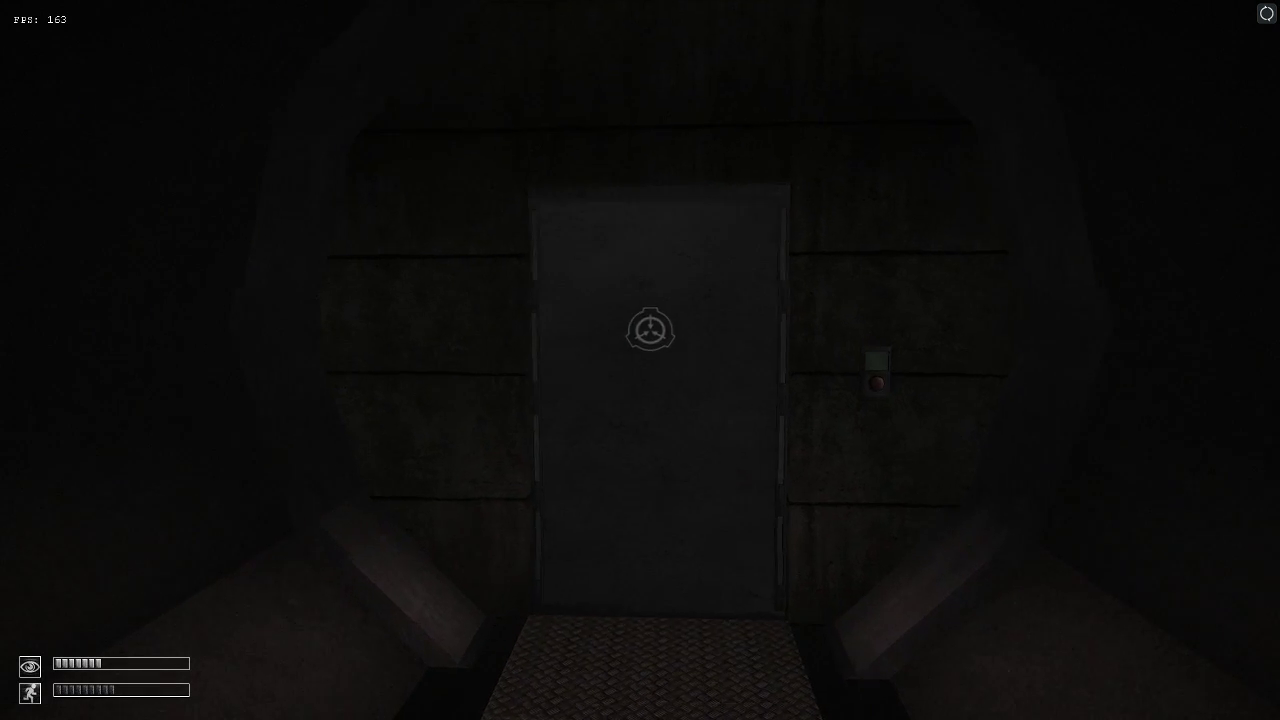
Enter the tiled room, check the S-NAV map, and put on the gas mask.
key(w)
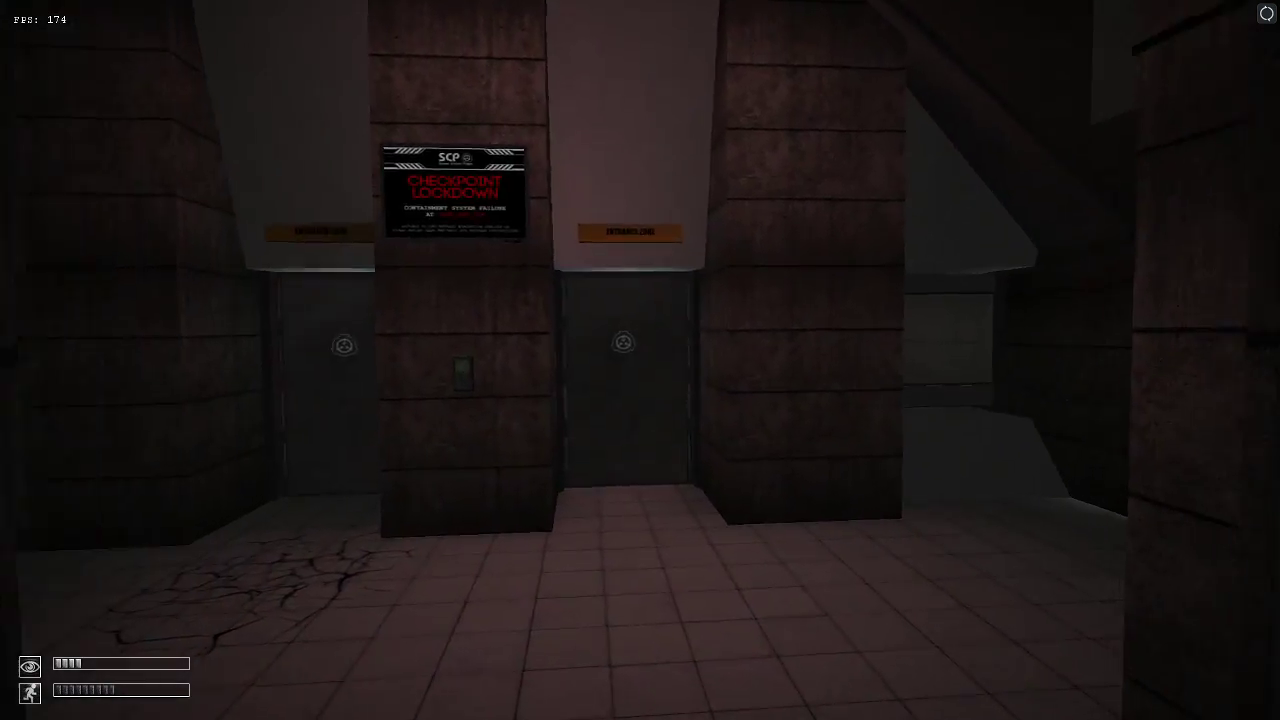
key(Tab)
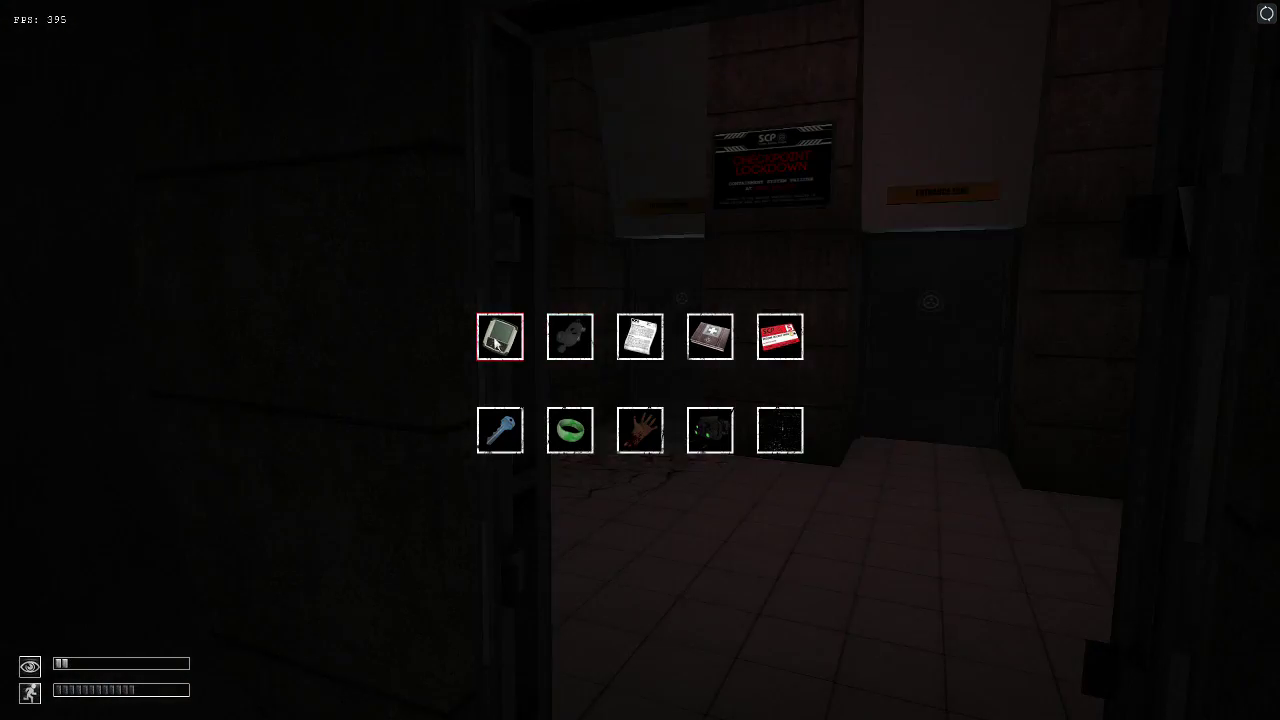
double_click(500, 337)
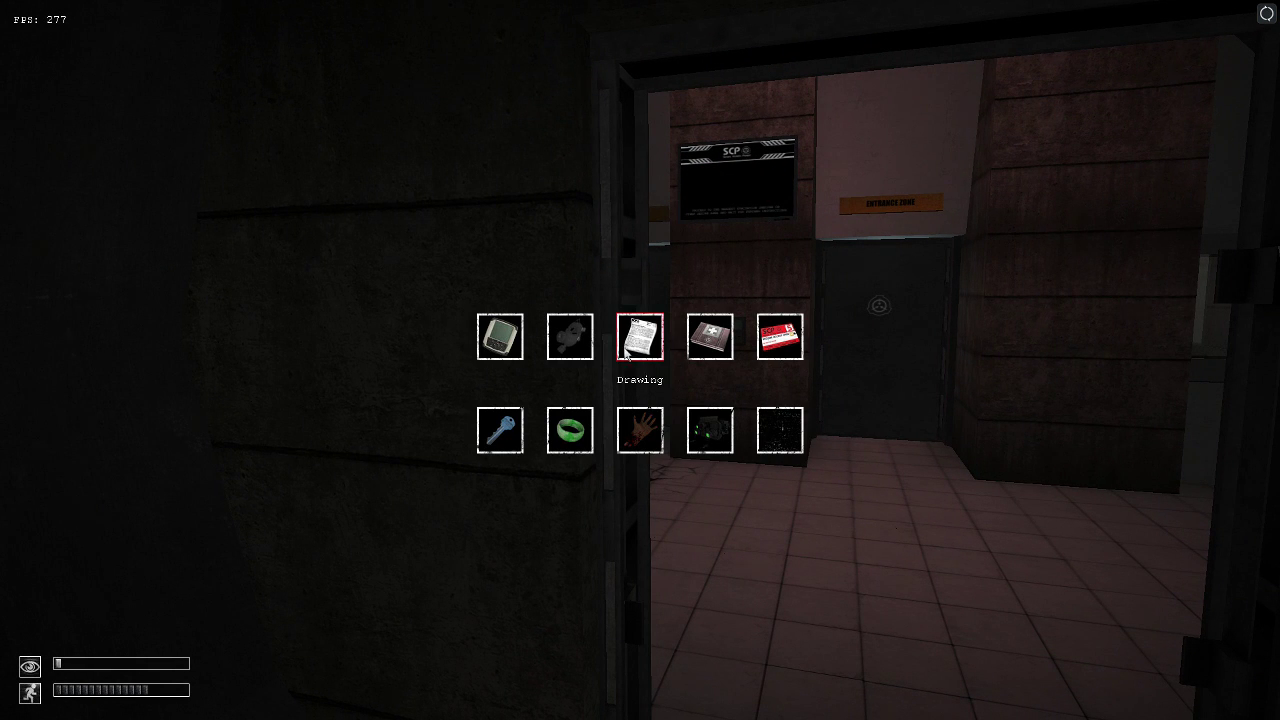
double_click(570, 337)
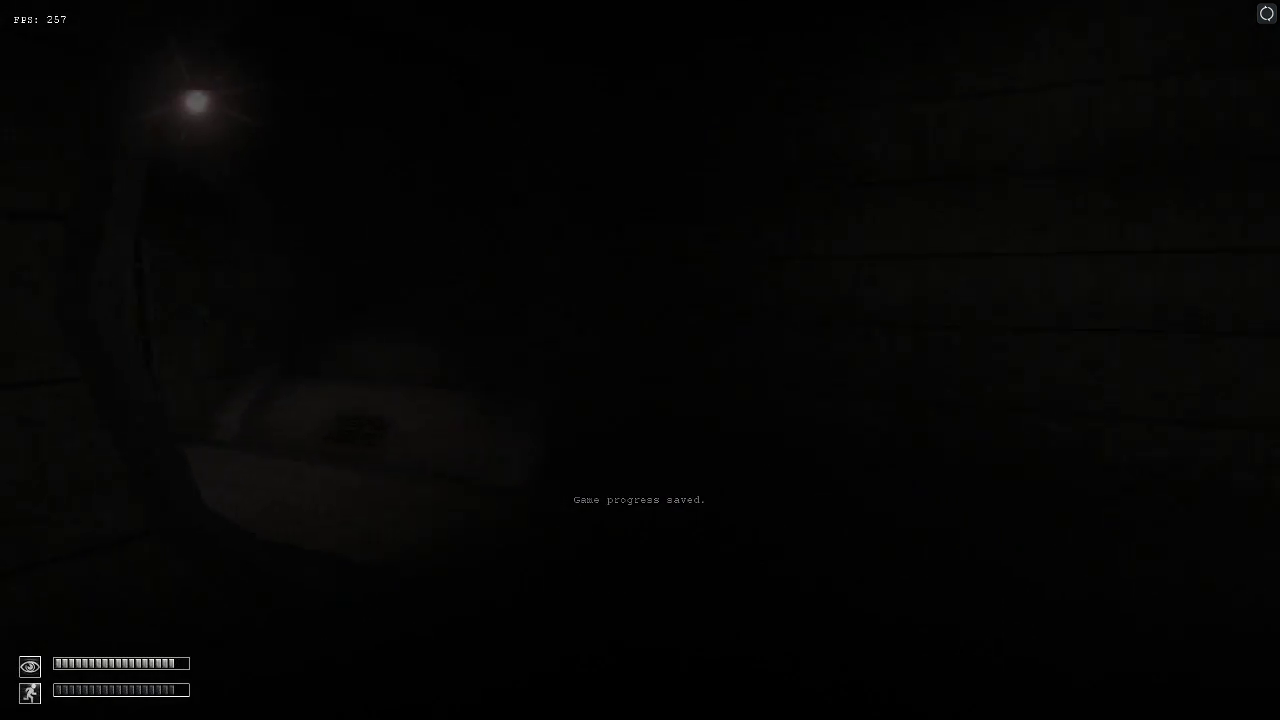
Walk through the dark corridors past the SCP-895 sign to the checkpoint door.
key(w)
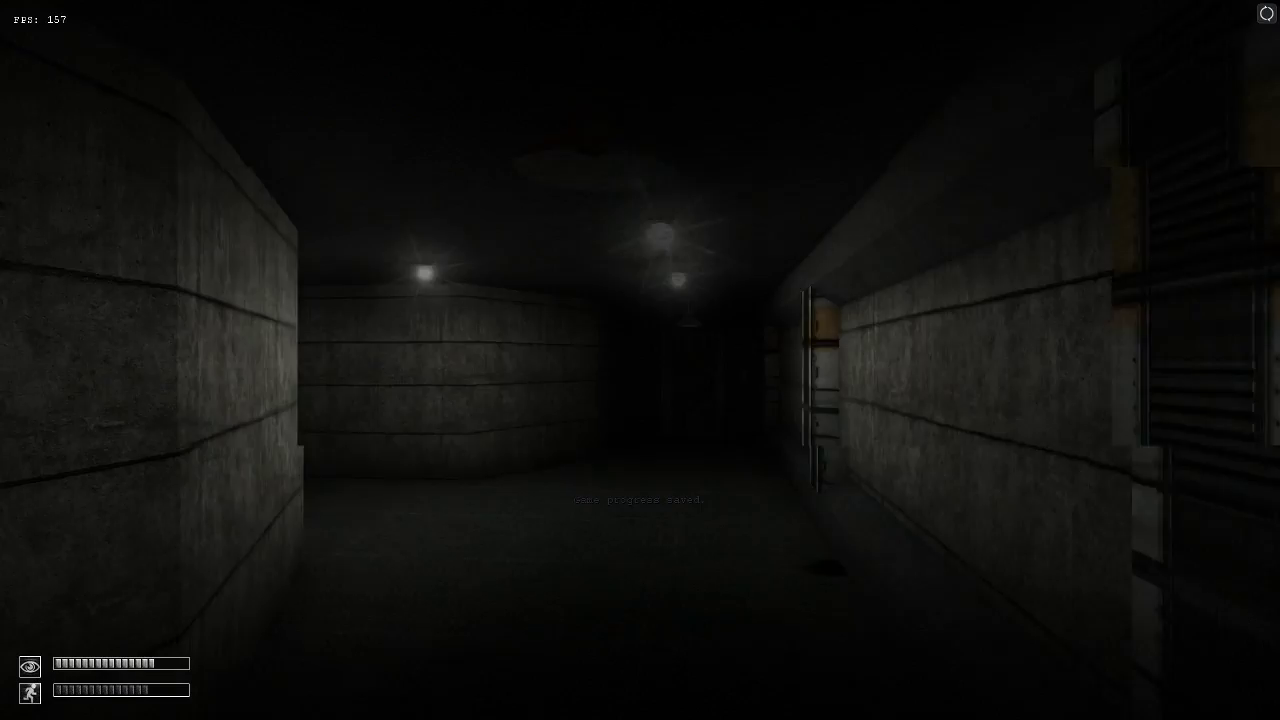
key(w)
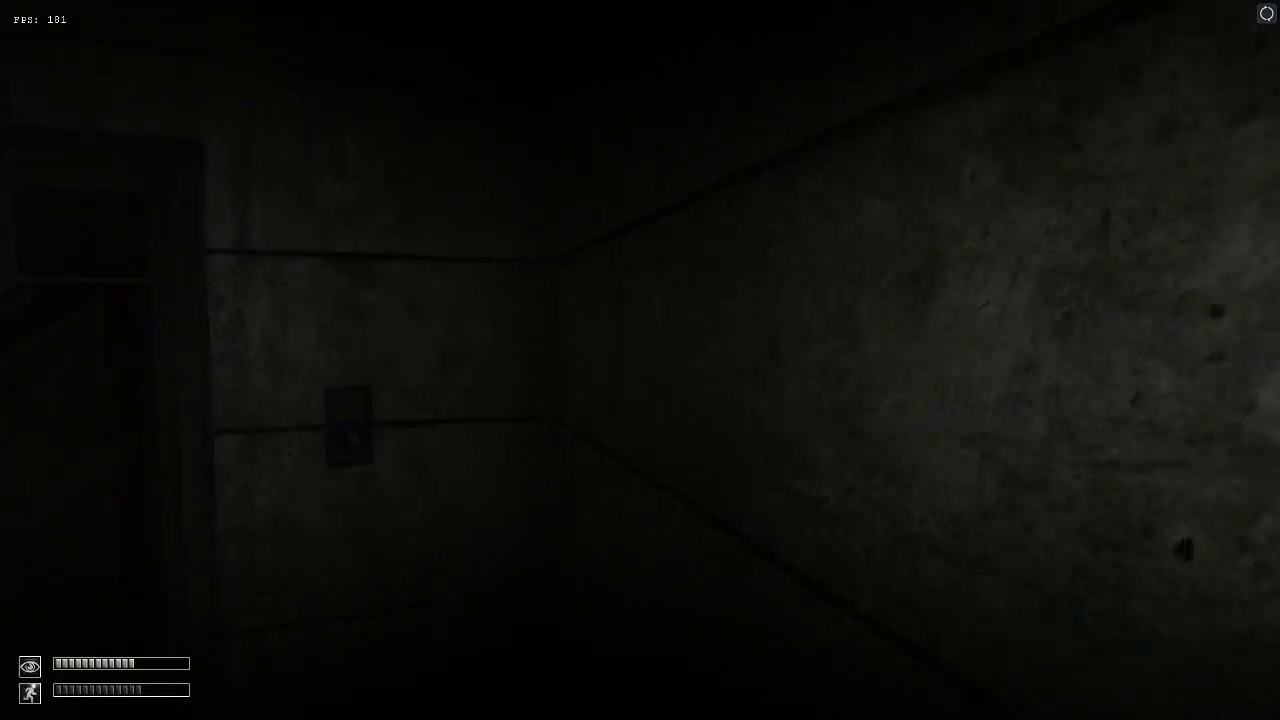
key(w)
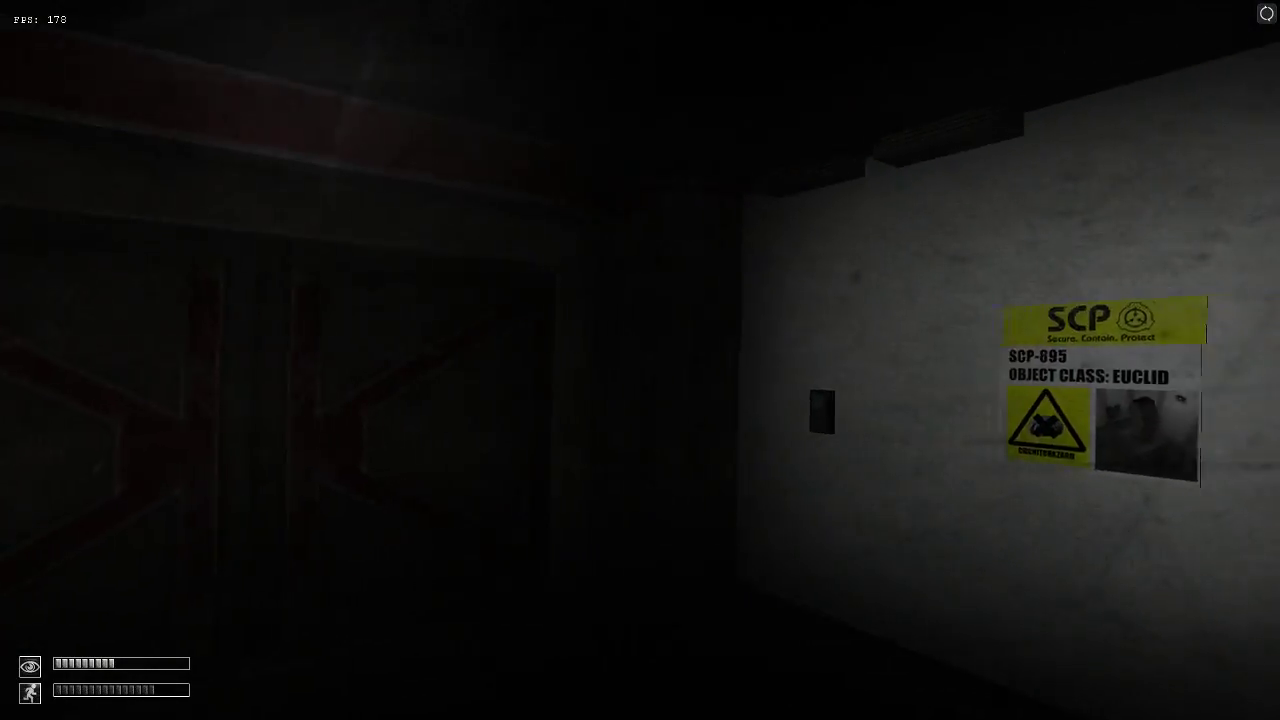
key(w)
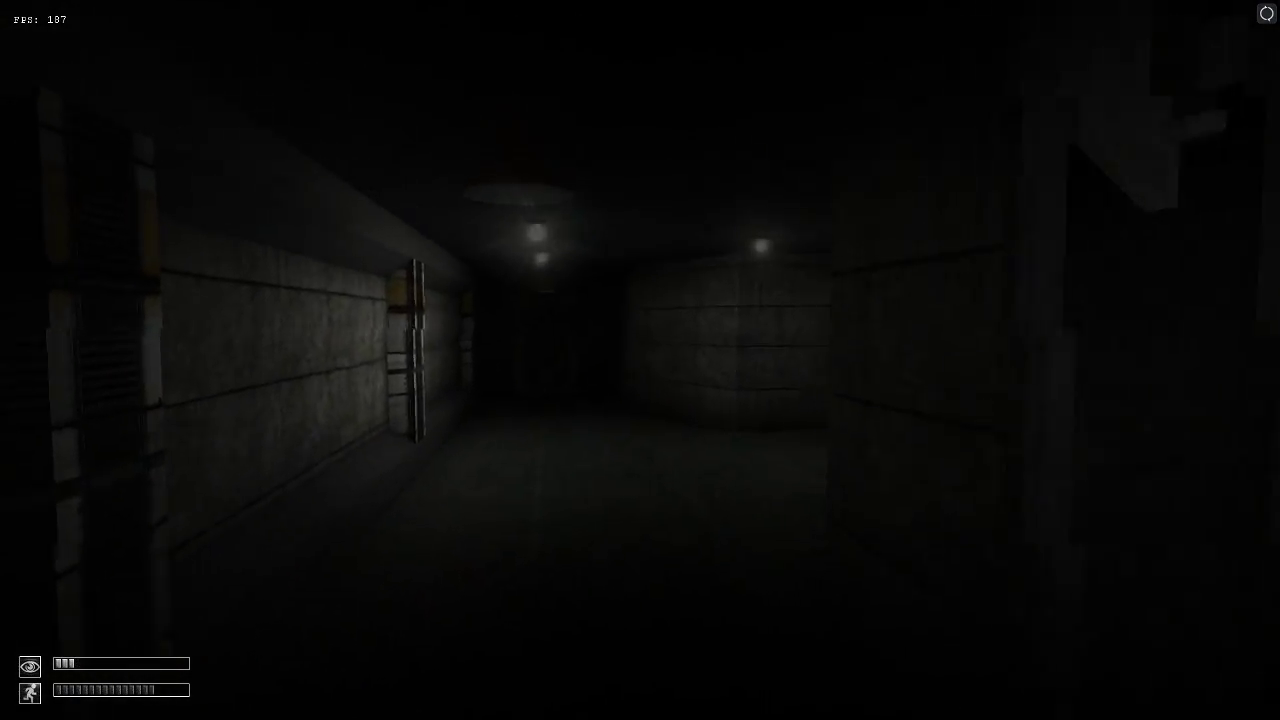
key(w)
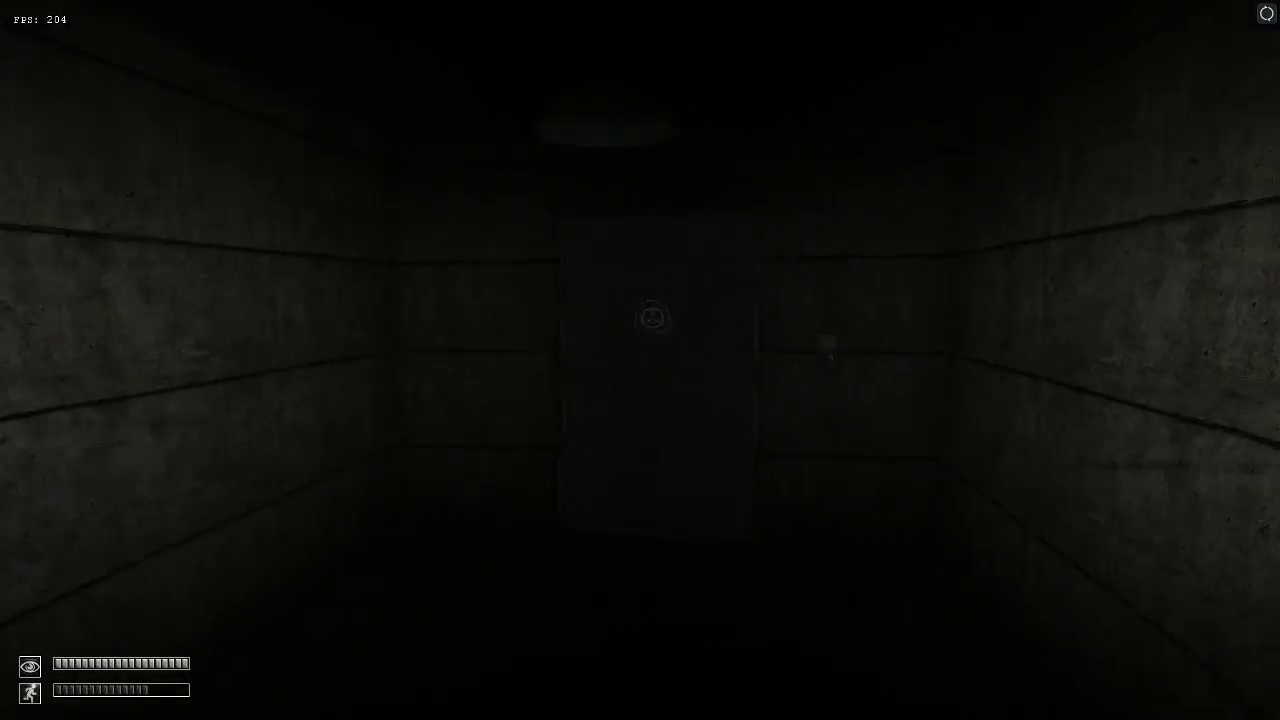
key(w)
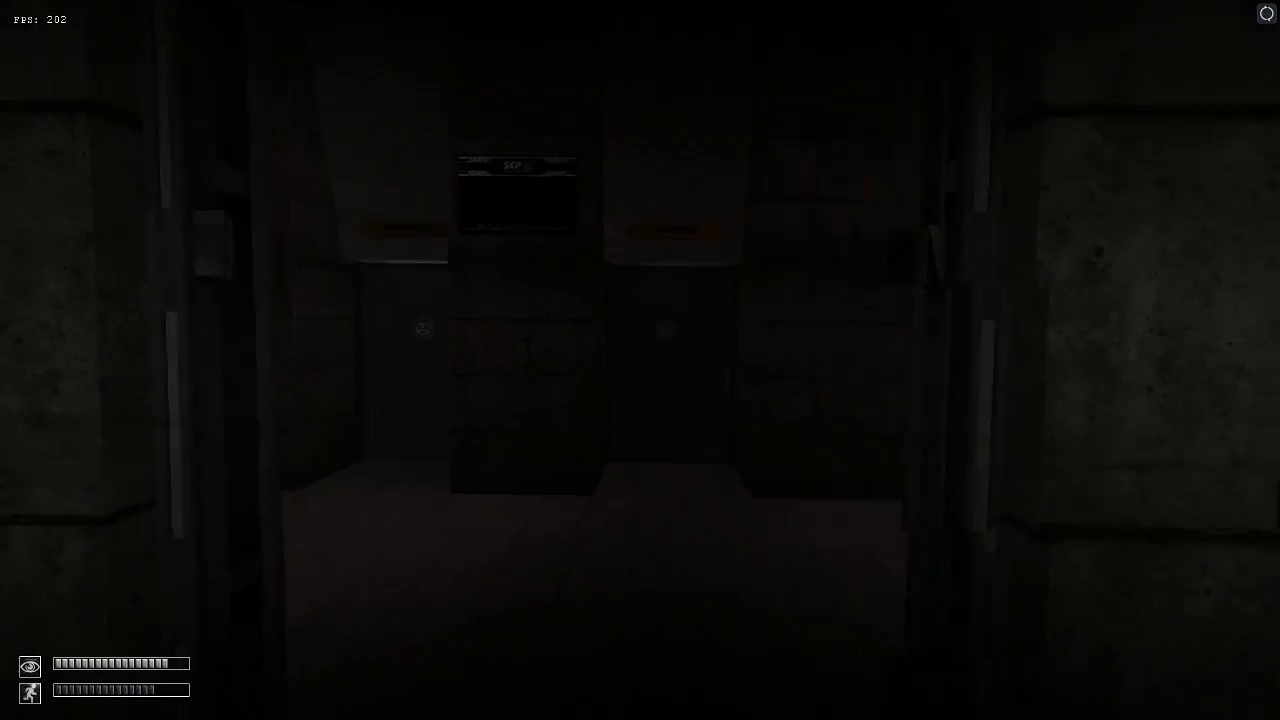
key(w)
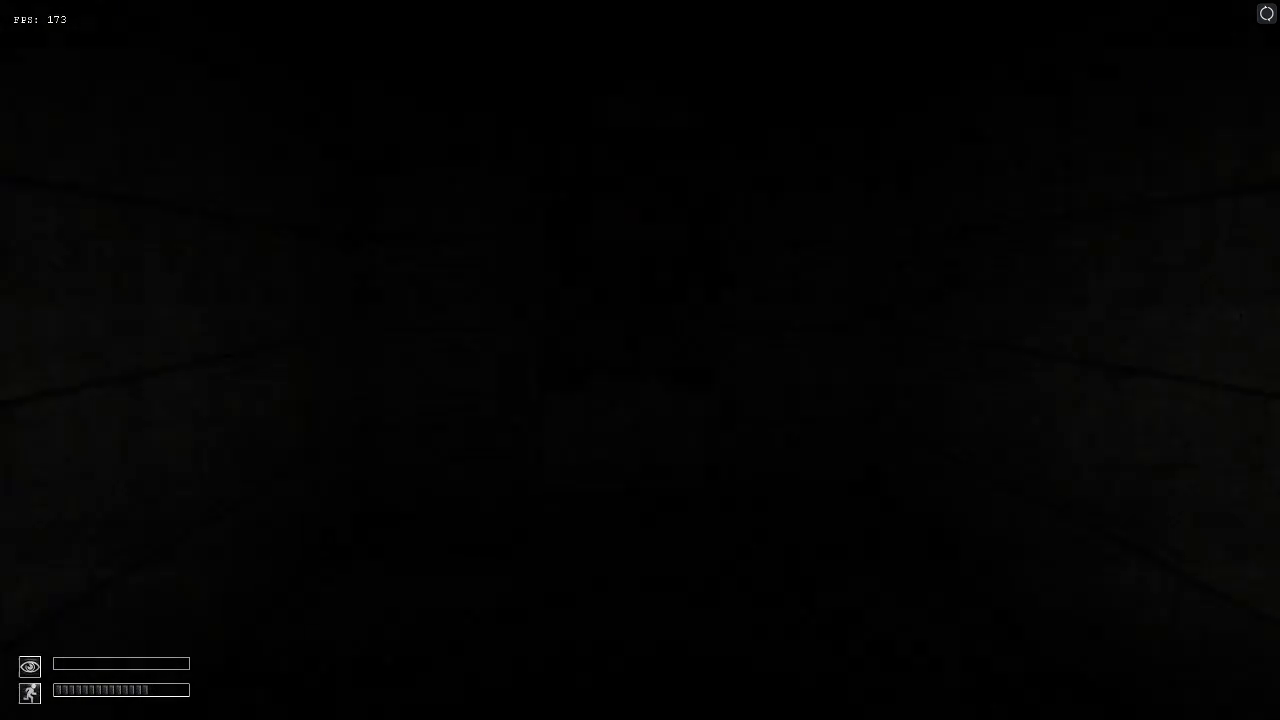
Save the game and equip the S-NAV navigator.
key(F5)
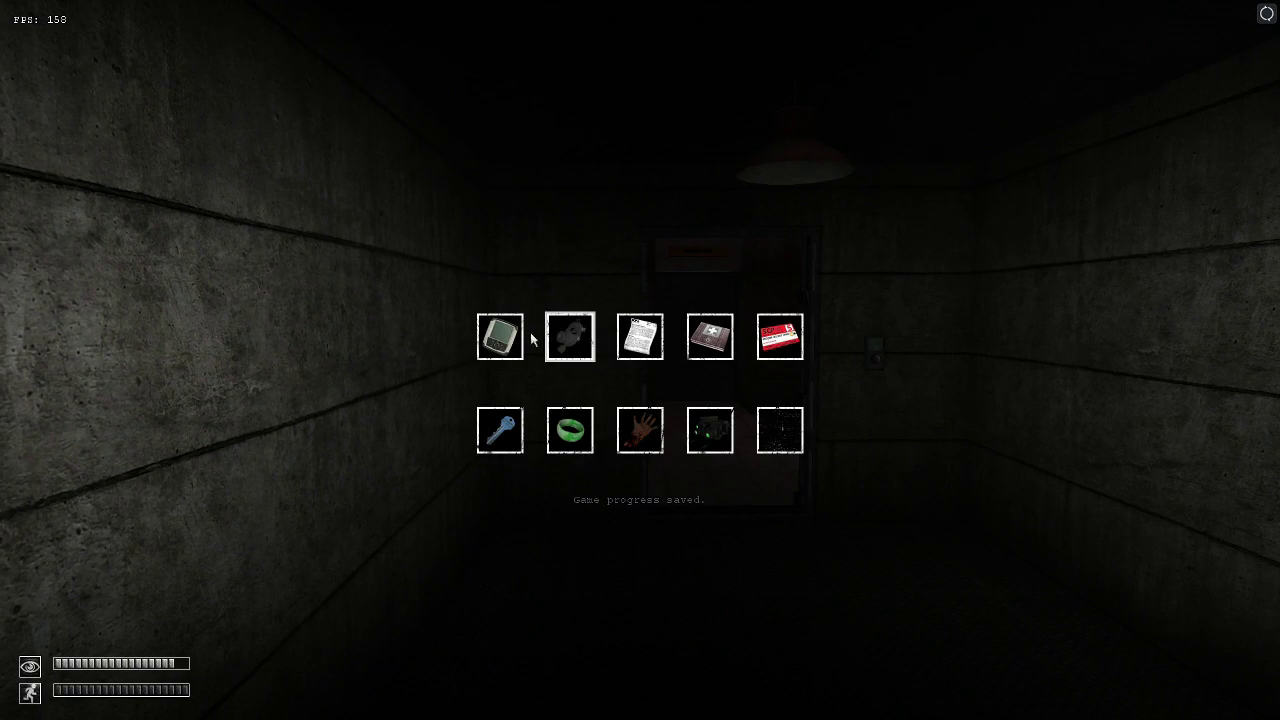
double_click(500, 336)
key(w)
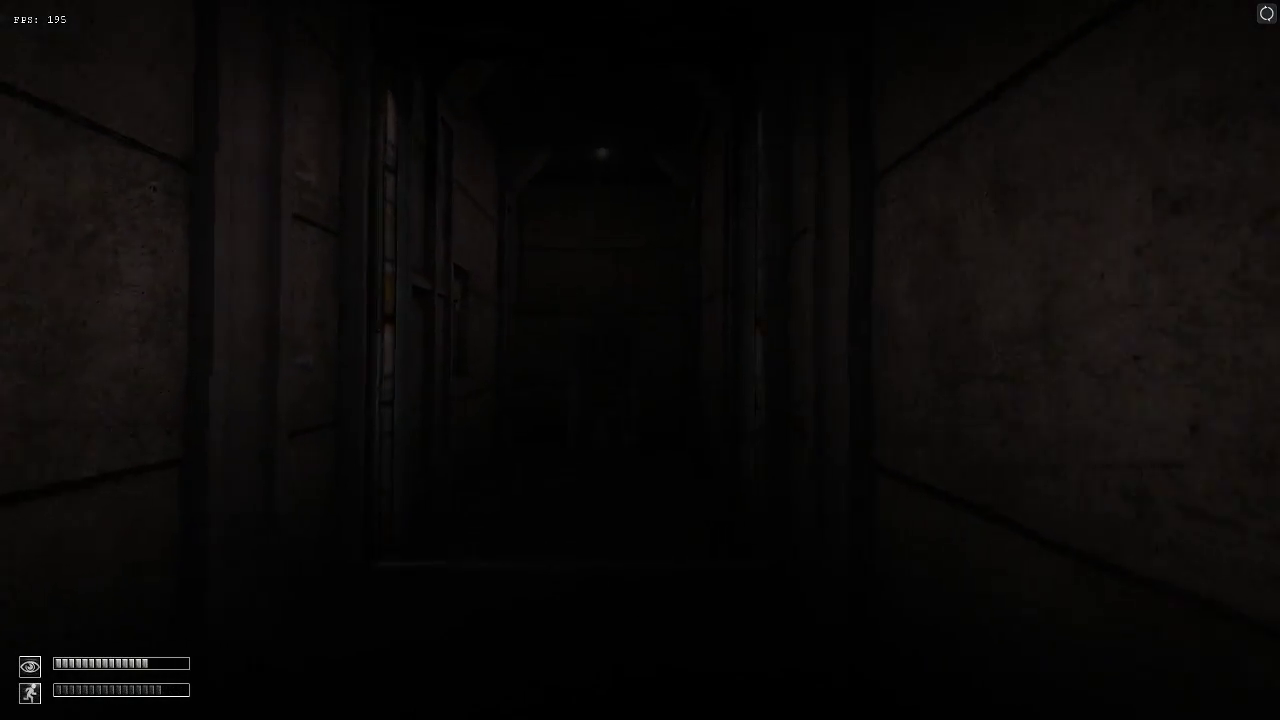
Walk the corridor to the stairwell railing, blinking along the way.
key(w)
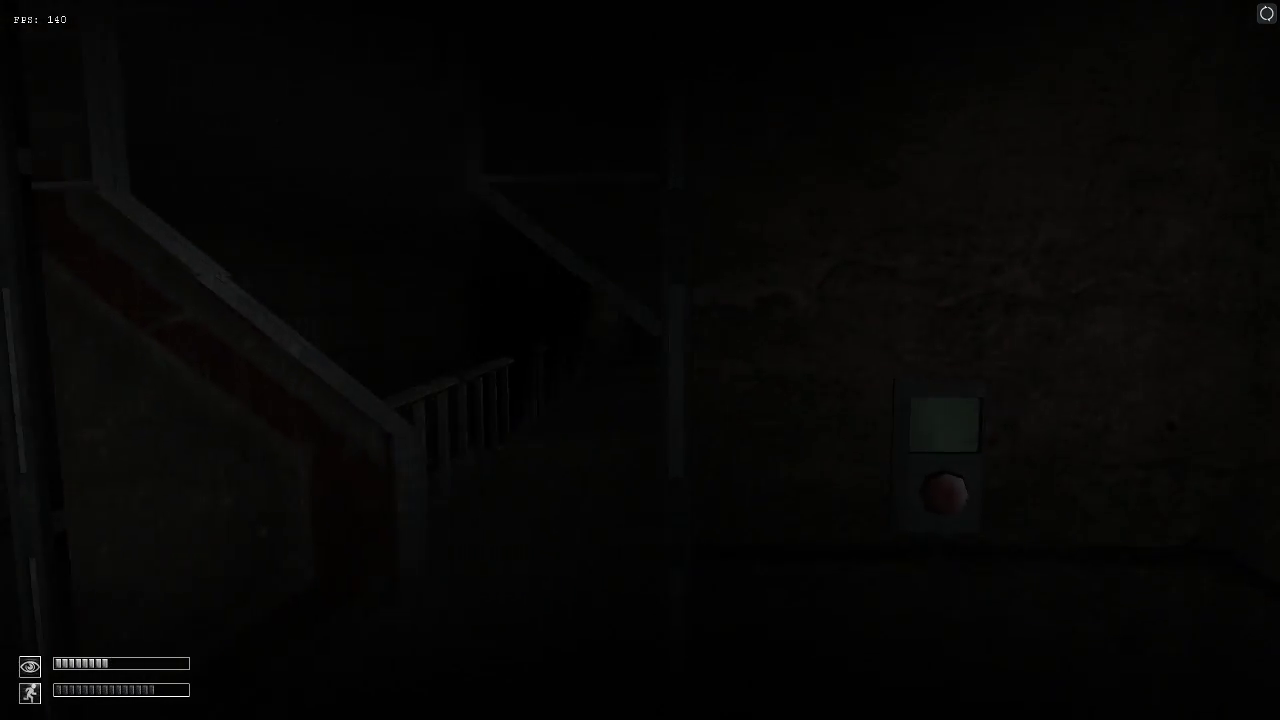
key(space)
key(w)
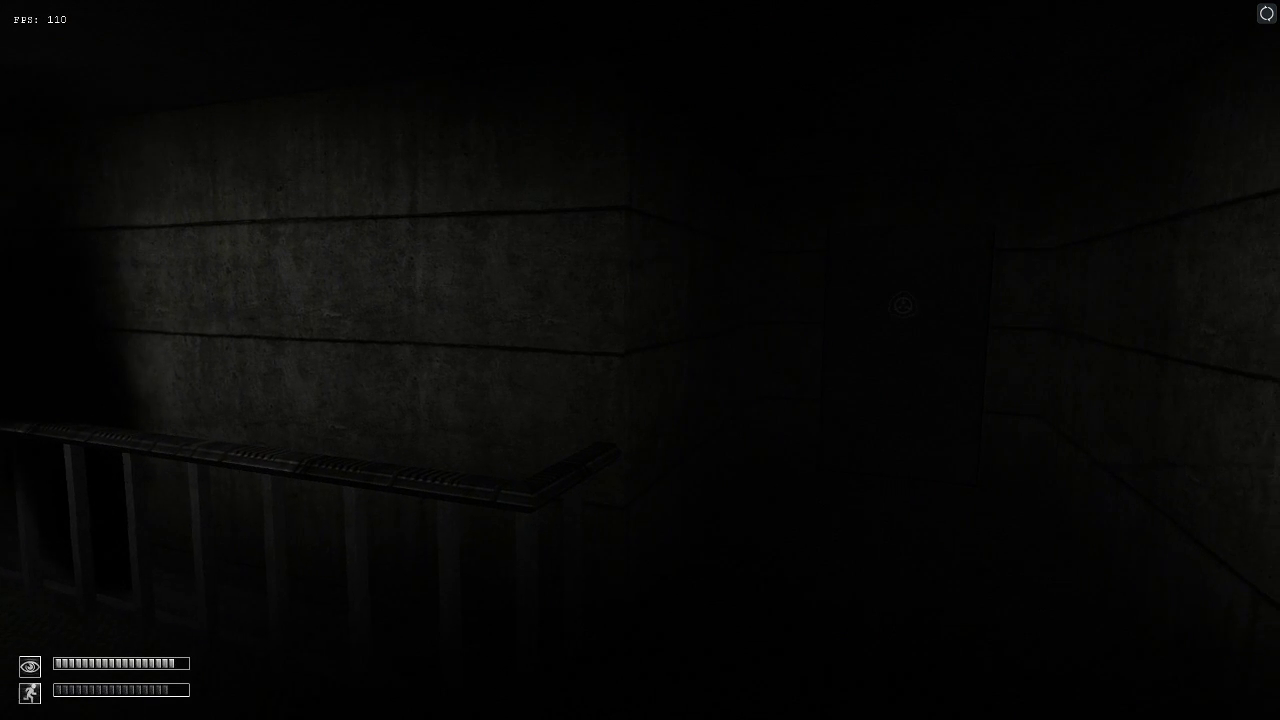
key(w)
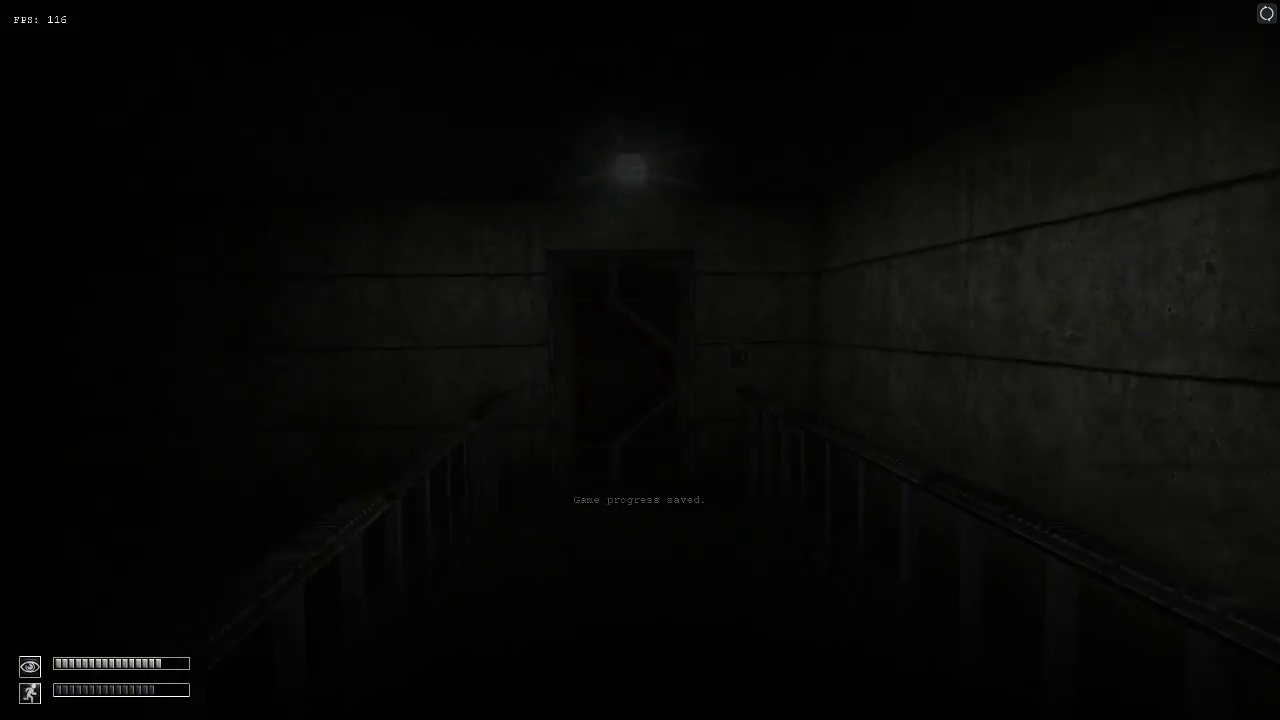
key(space)
key(w)
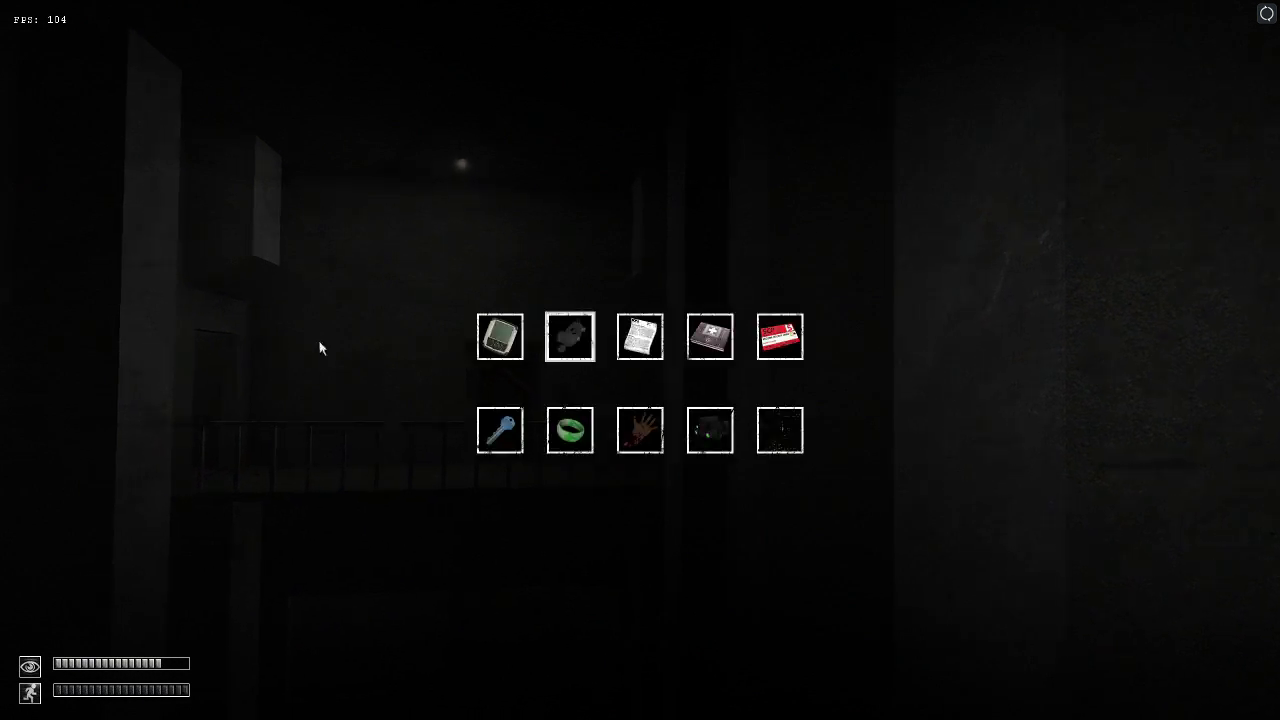
Take off the gas mask and try the severed hand on the DNA palm scanner.
double_click(569, 336)
key(w)
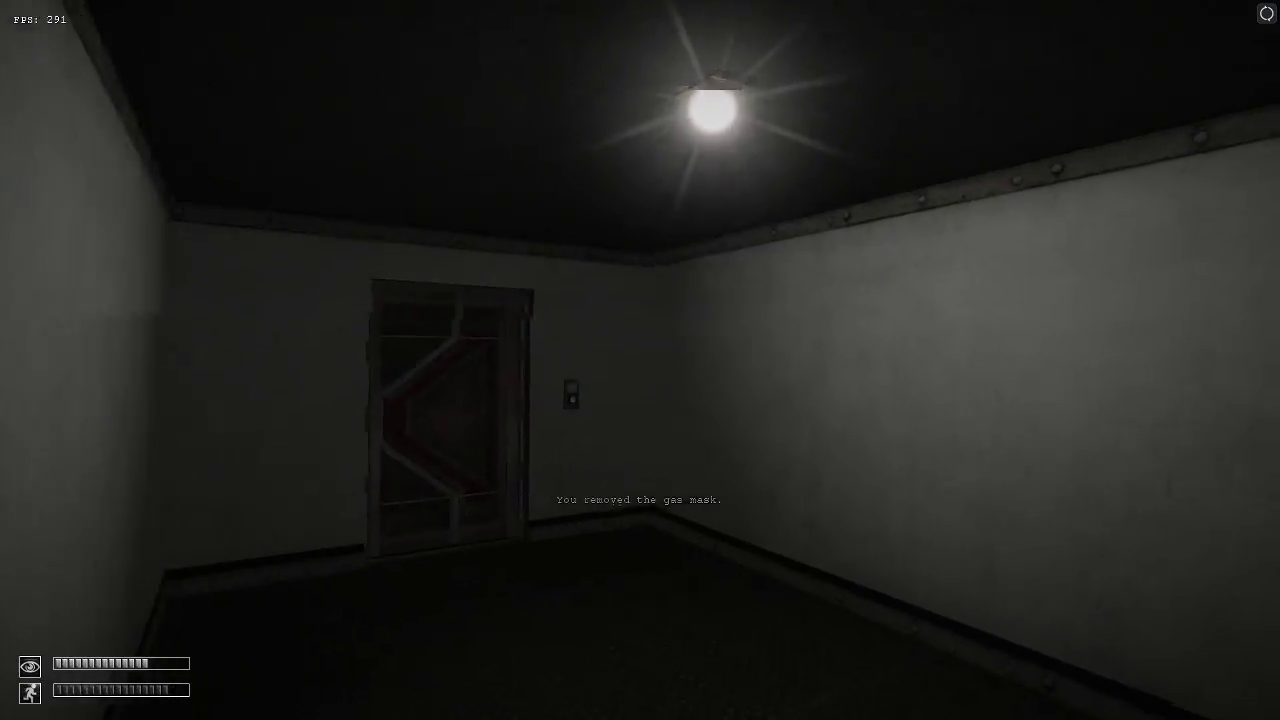
key(Tab)
double_click(639, 430)
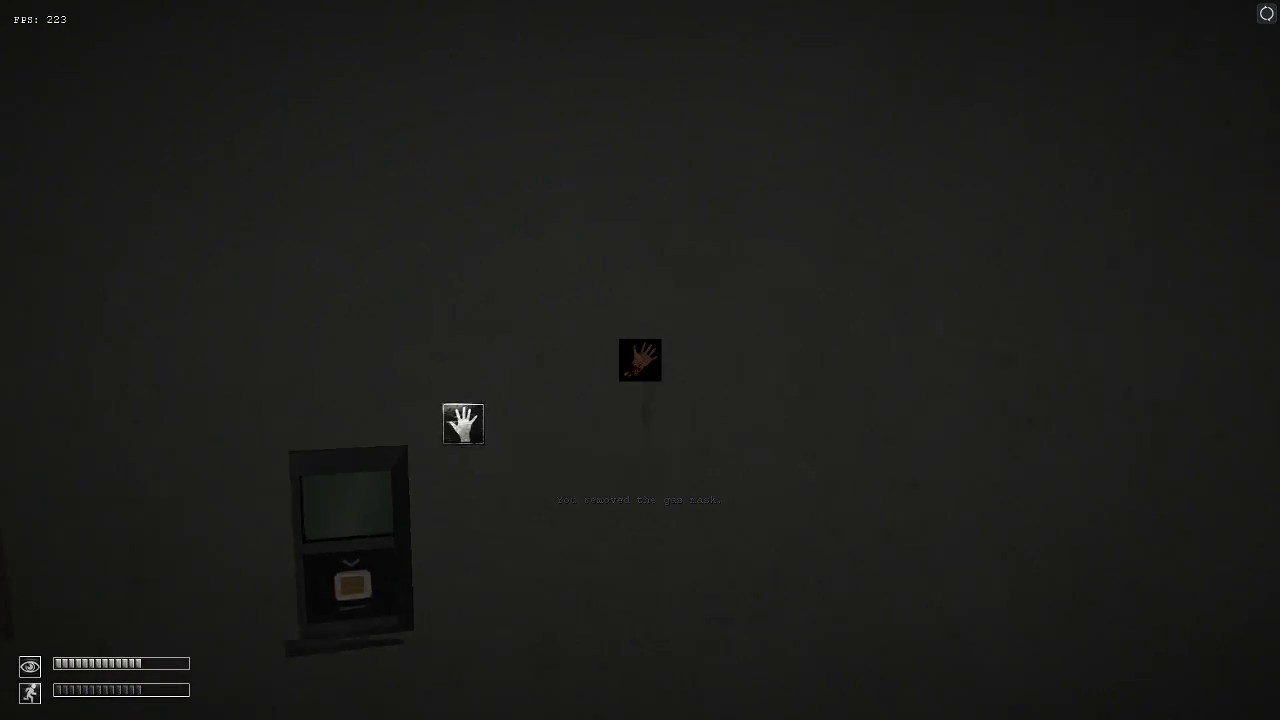
click(735, 445)
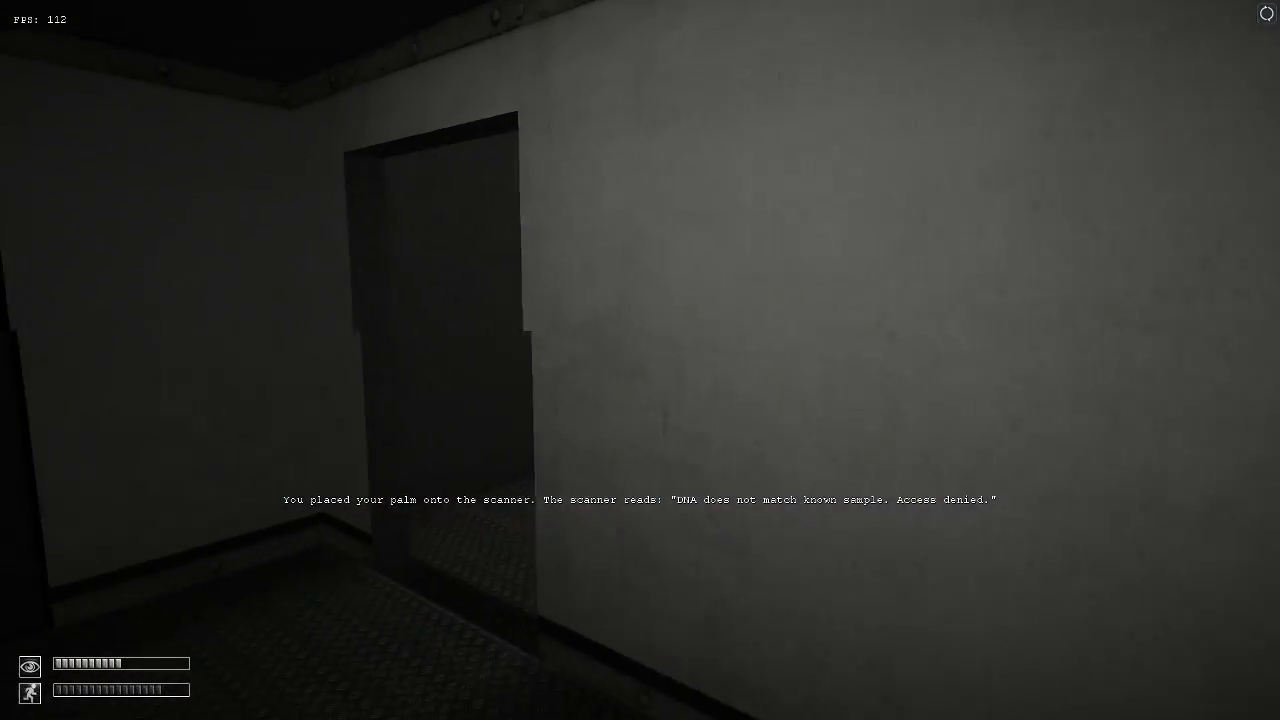
Walk along the catwalk and down the stairs past the light.
key(w)
key(w)
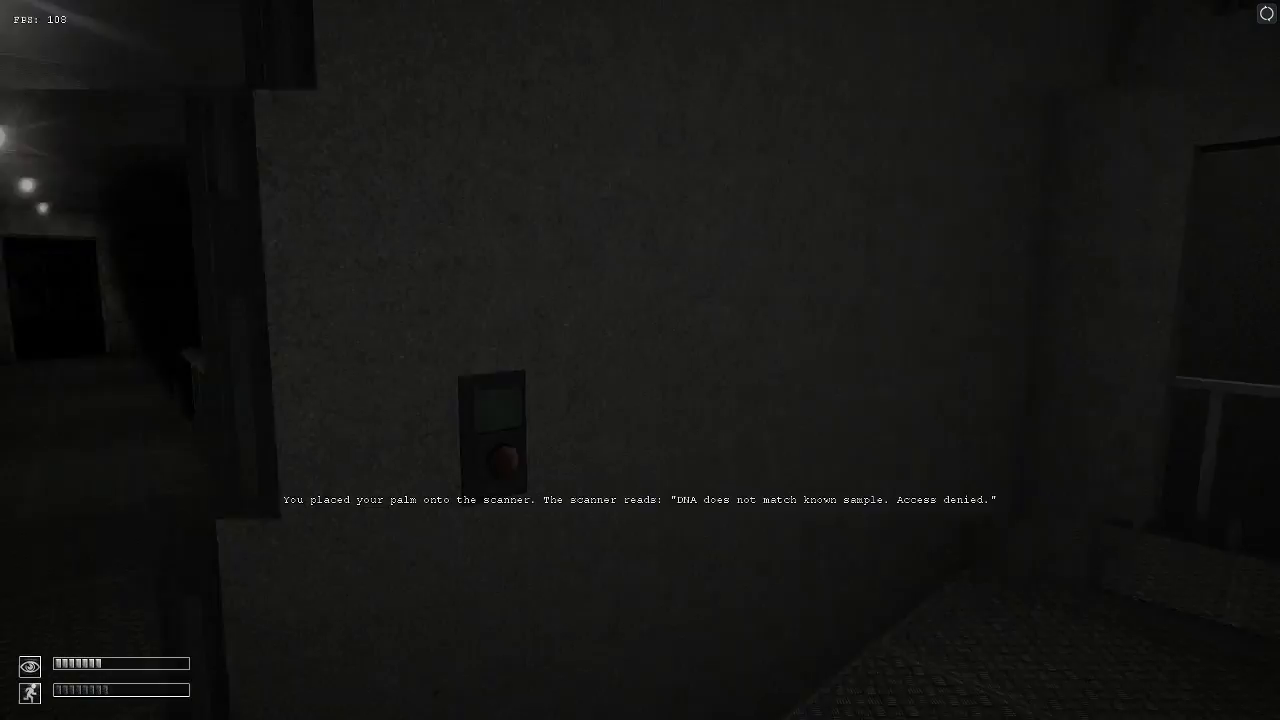
key(w)
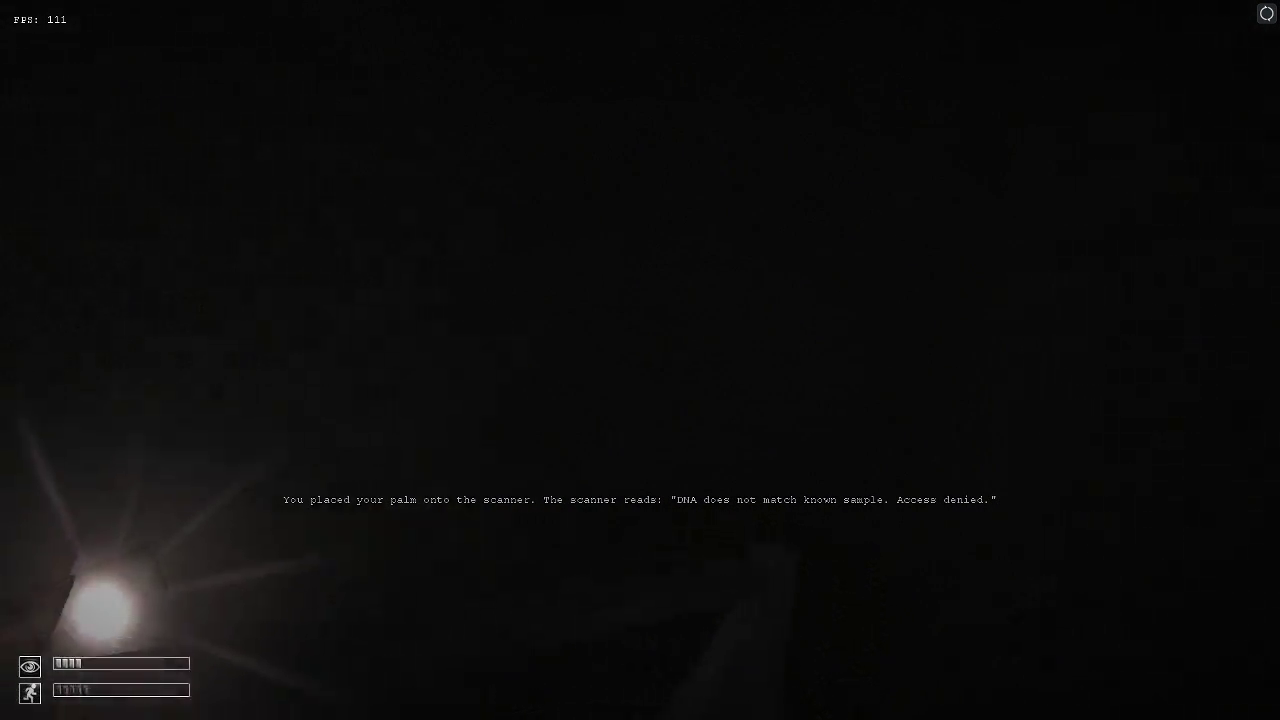
key(w)
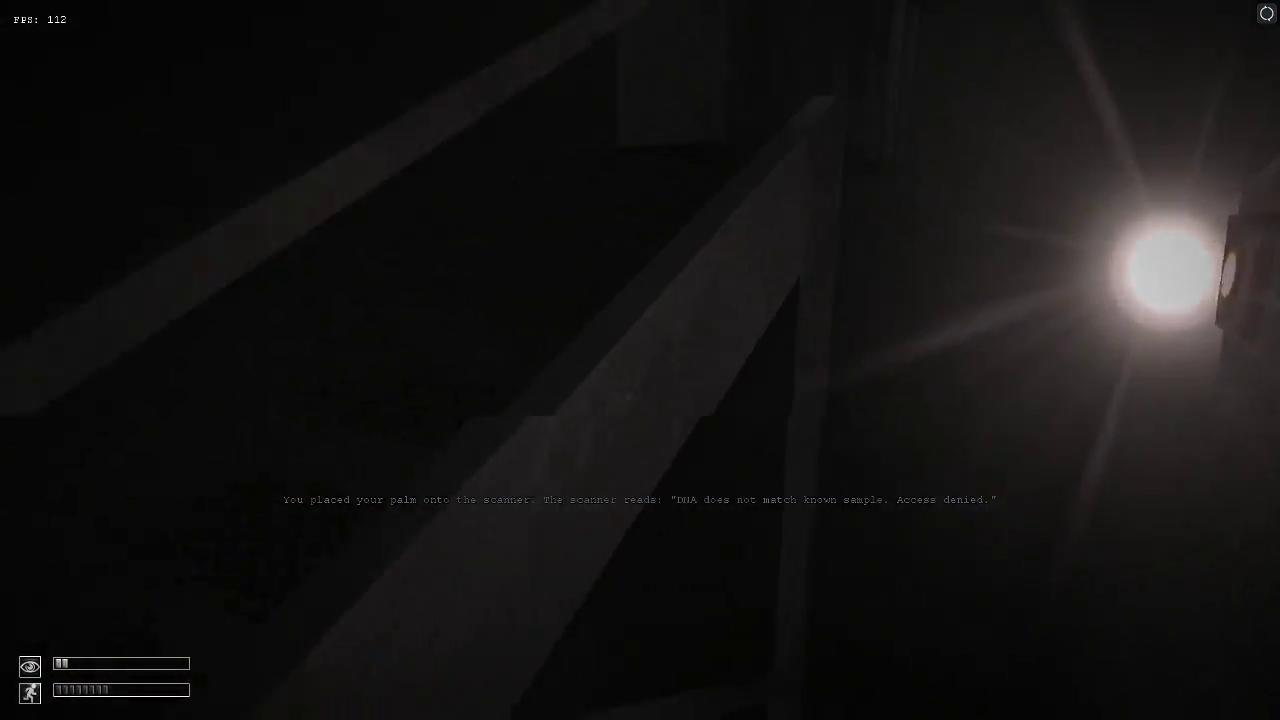
key(w)
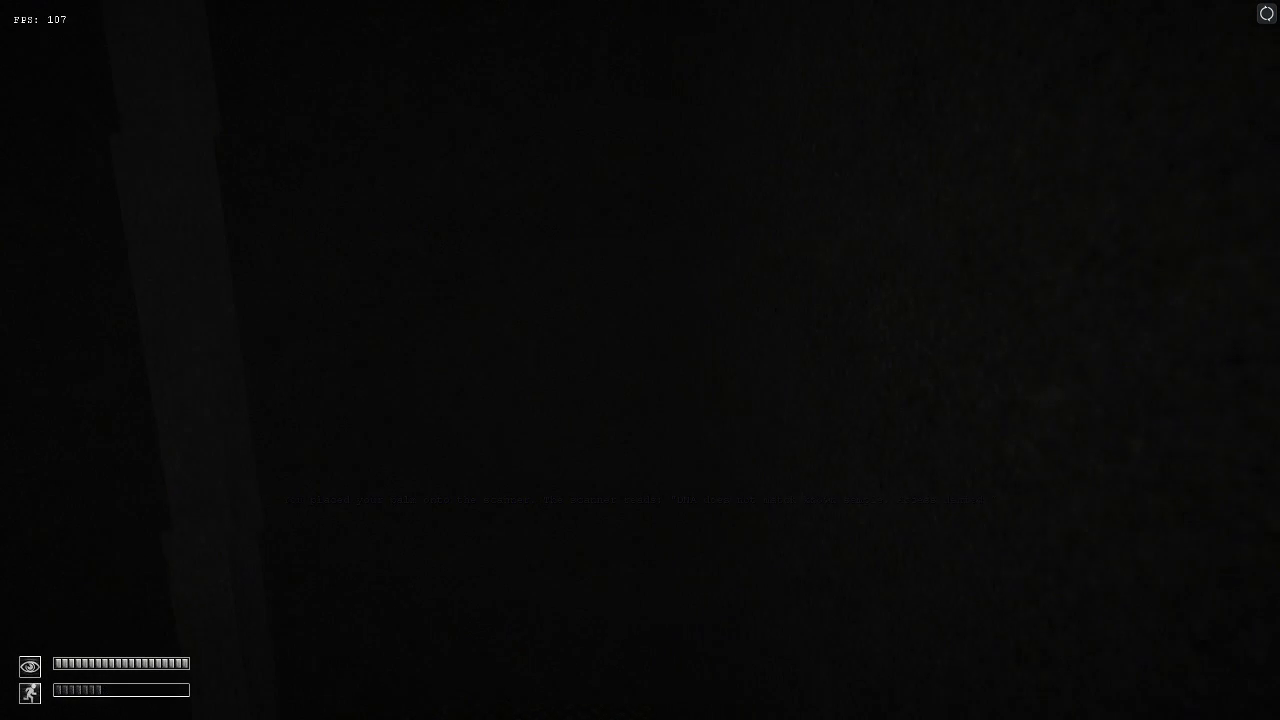
Put the gas mask back on and walk through the dark staircase and corridors.
key(Tab)
double_click(591, 344)
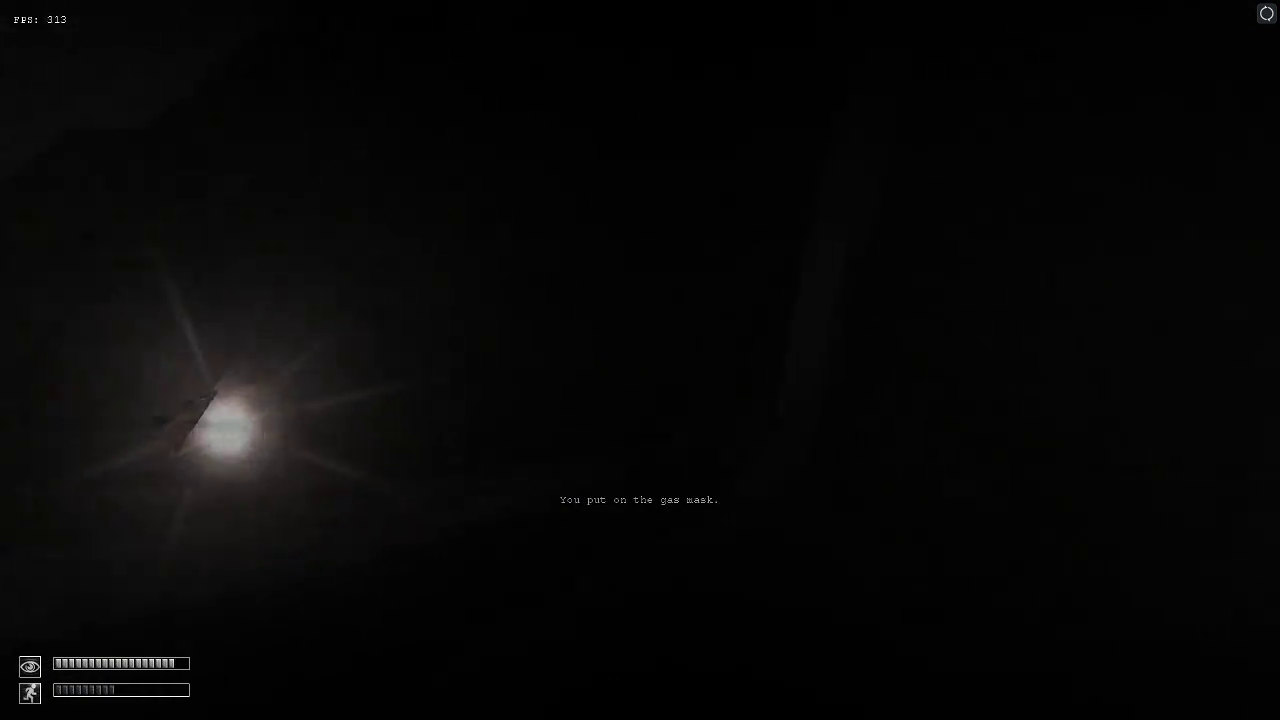
key(w)
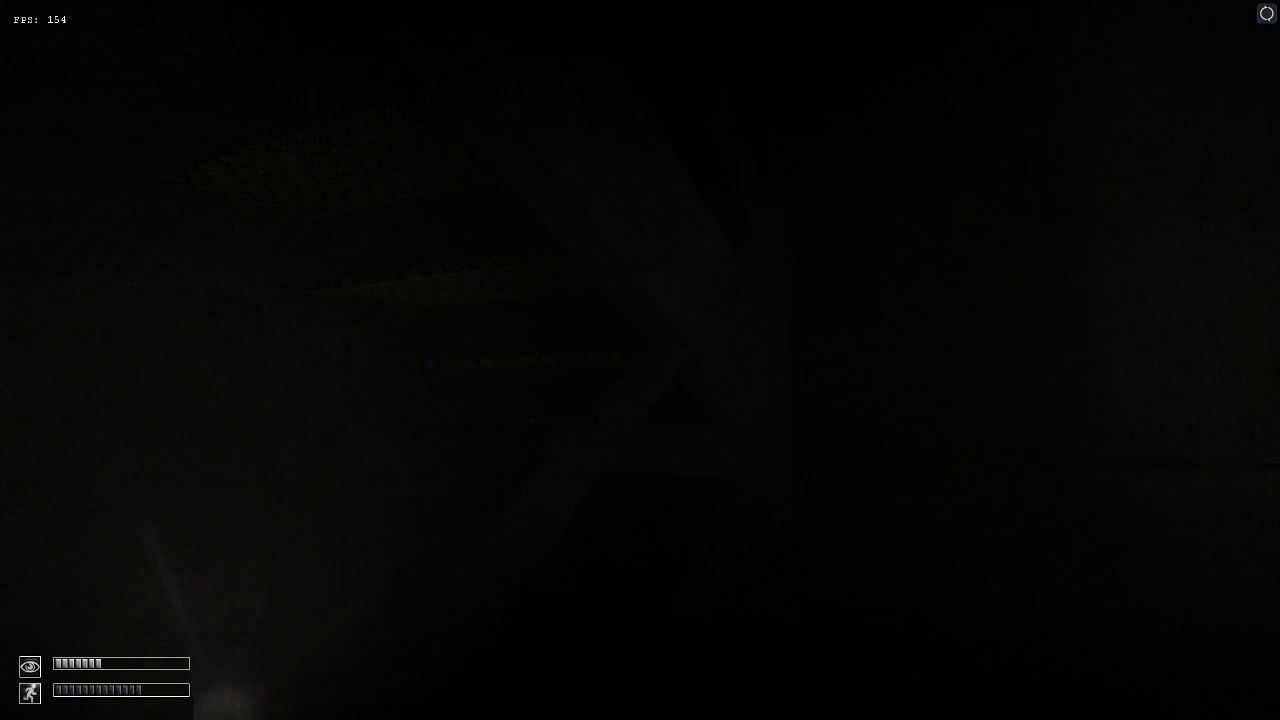
key(w)
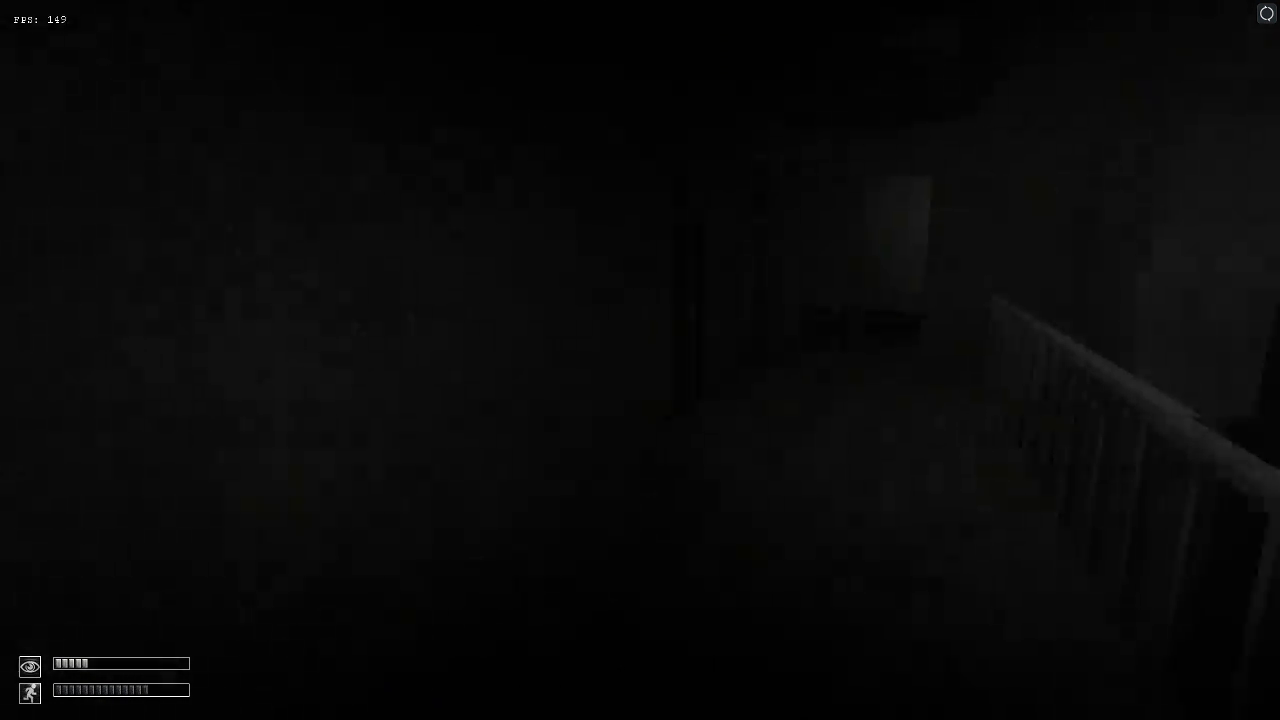
key(w)
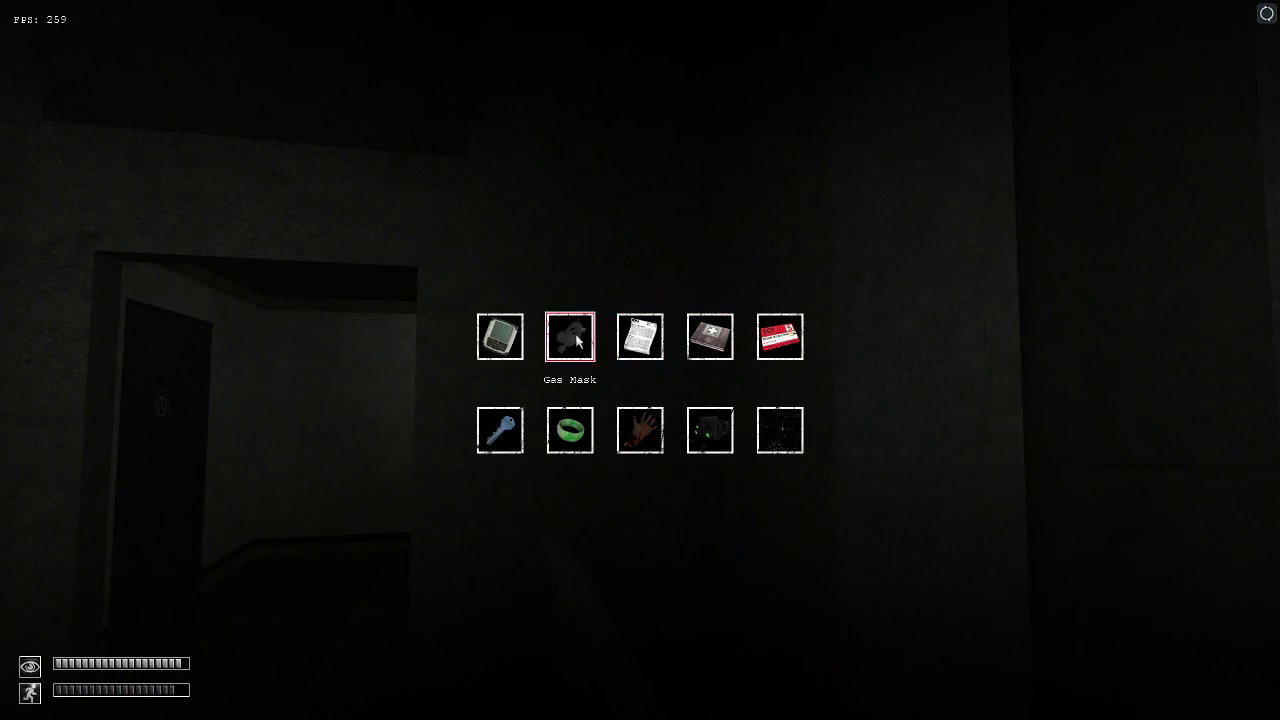
Remove the gas mask, save with F5, and walk the corridors to the next door.
double_click(577, 340)
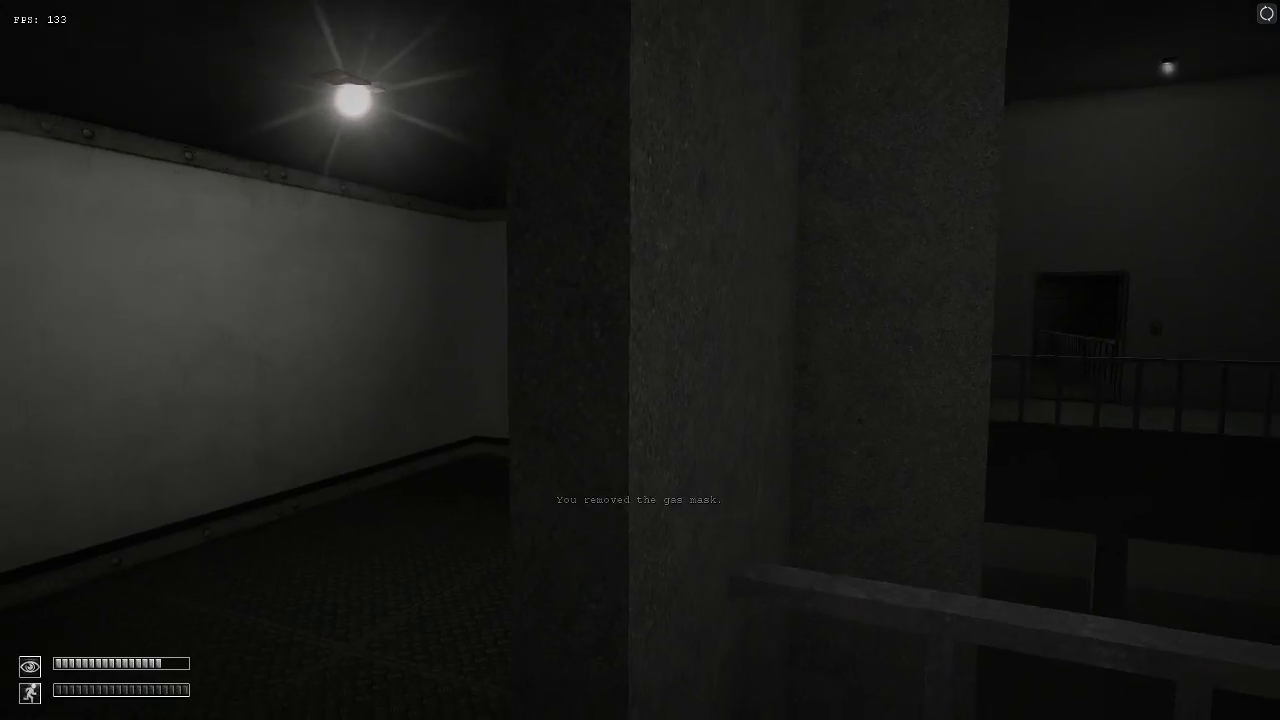
key(w)
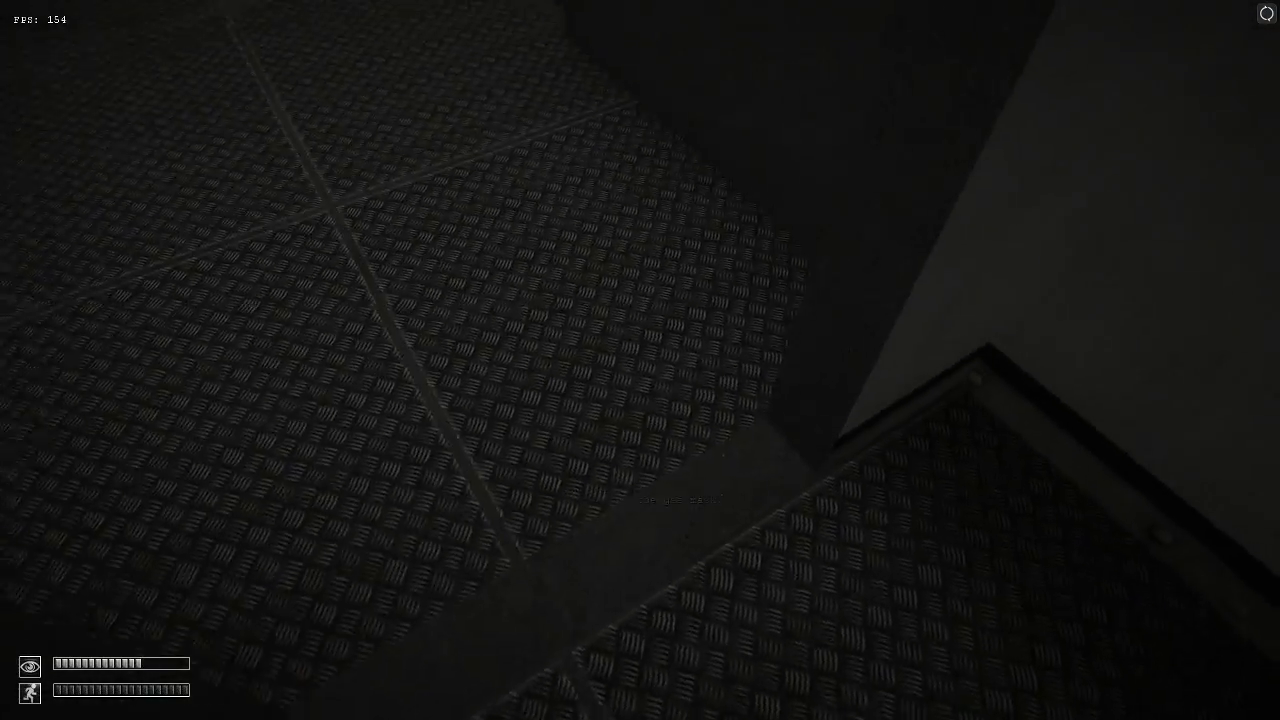
key(w)
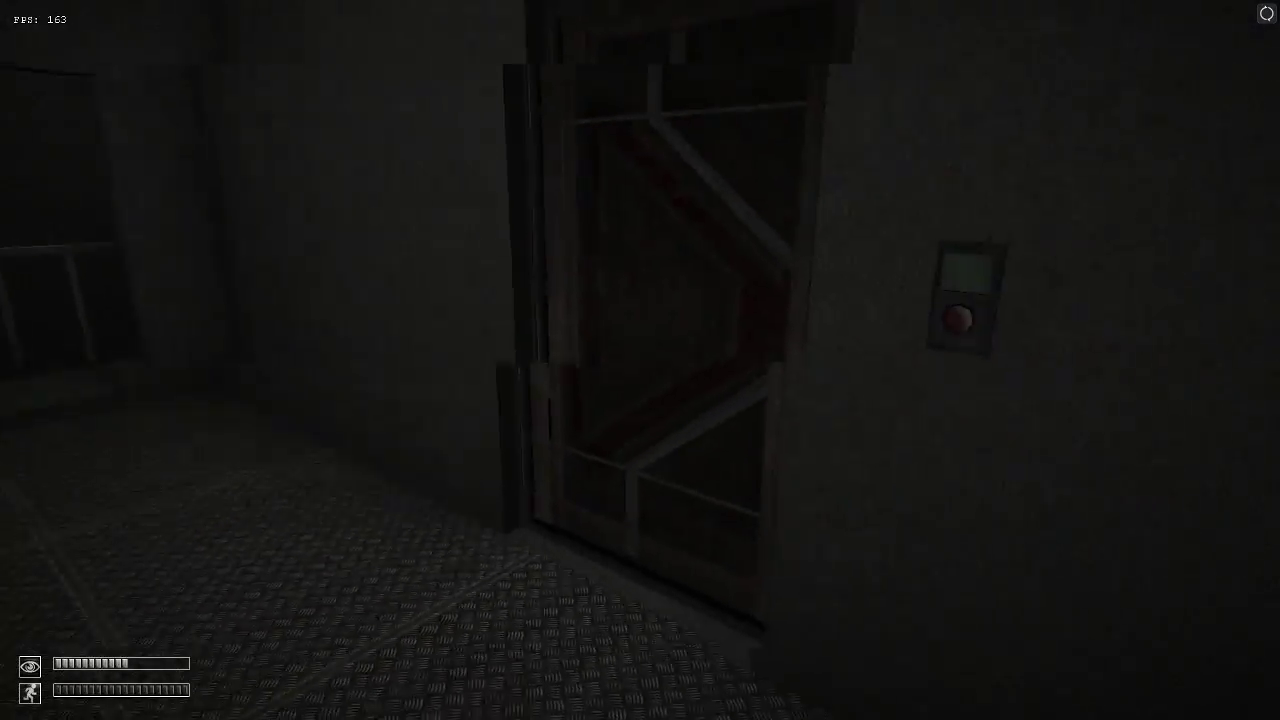
key(F5)
key(w)
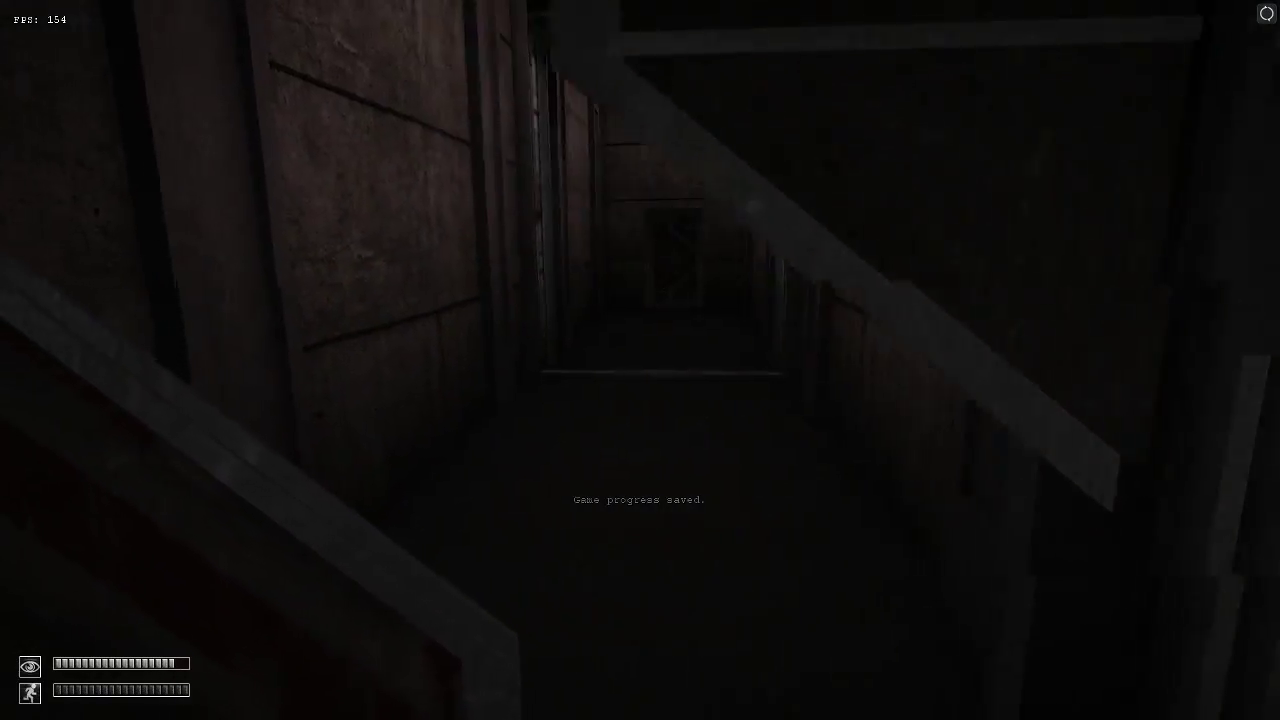
key(w)
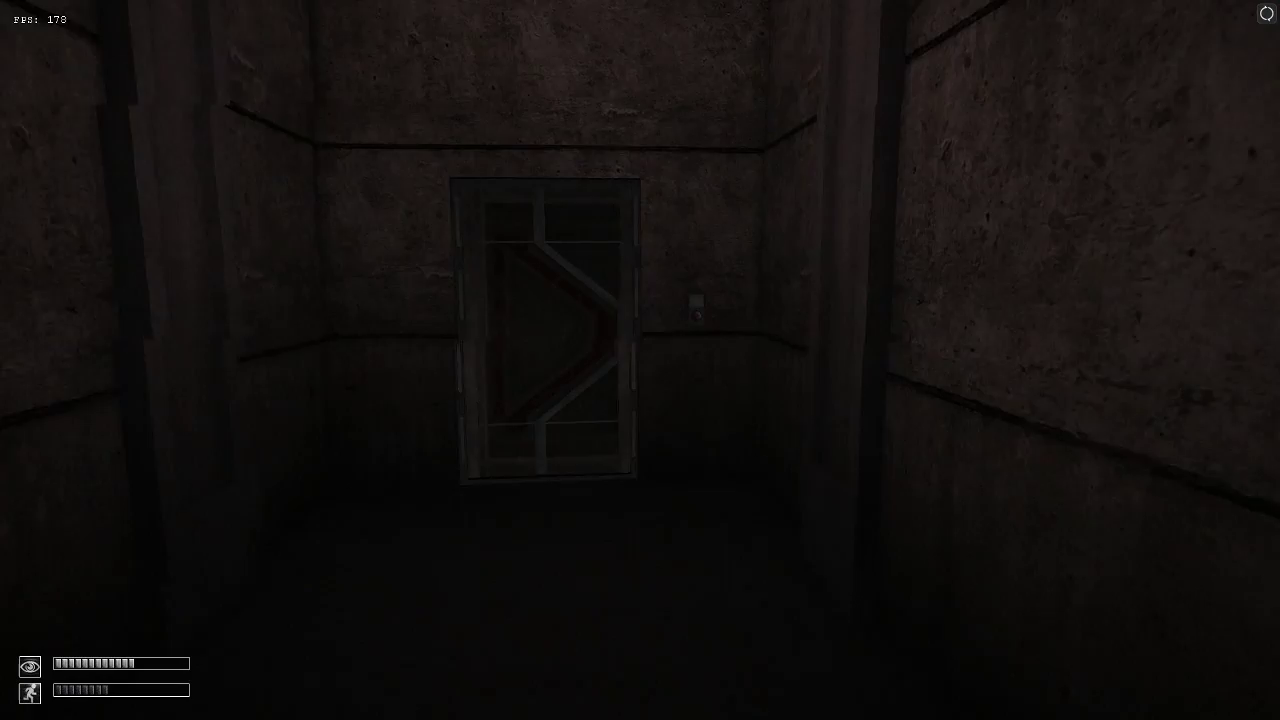
Enter the SCP-008 room, put on the hazmat suit from the shelf, then remove it.
key(w)
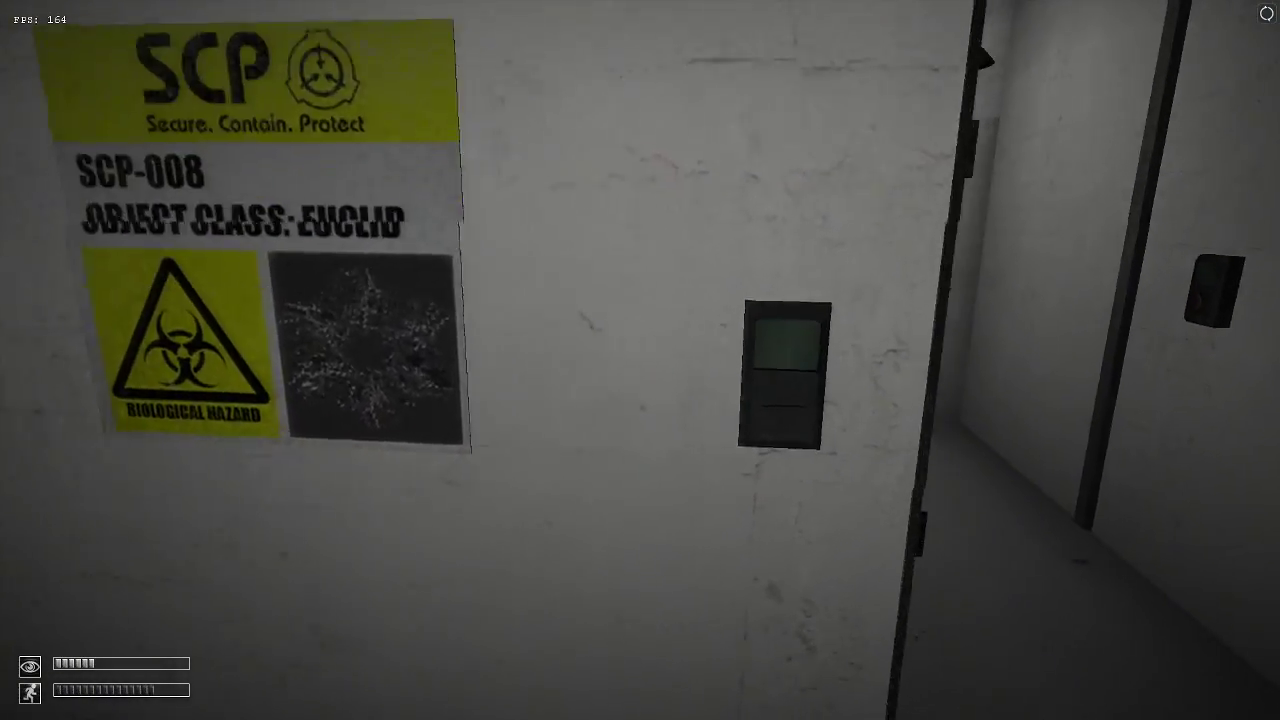
key(w)
key(w)
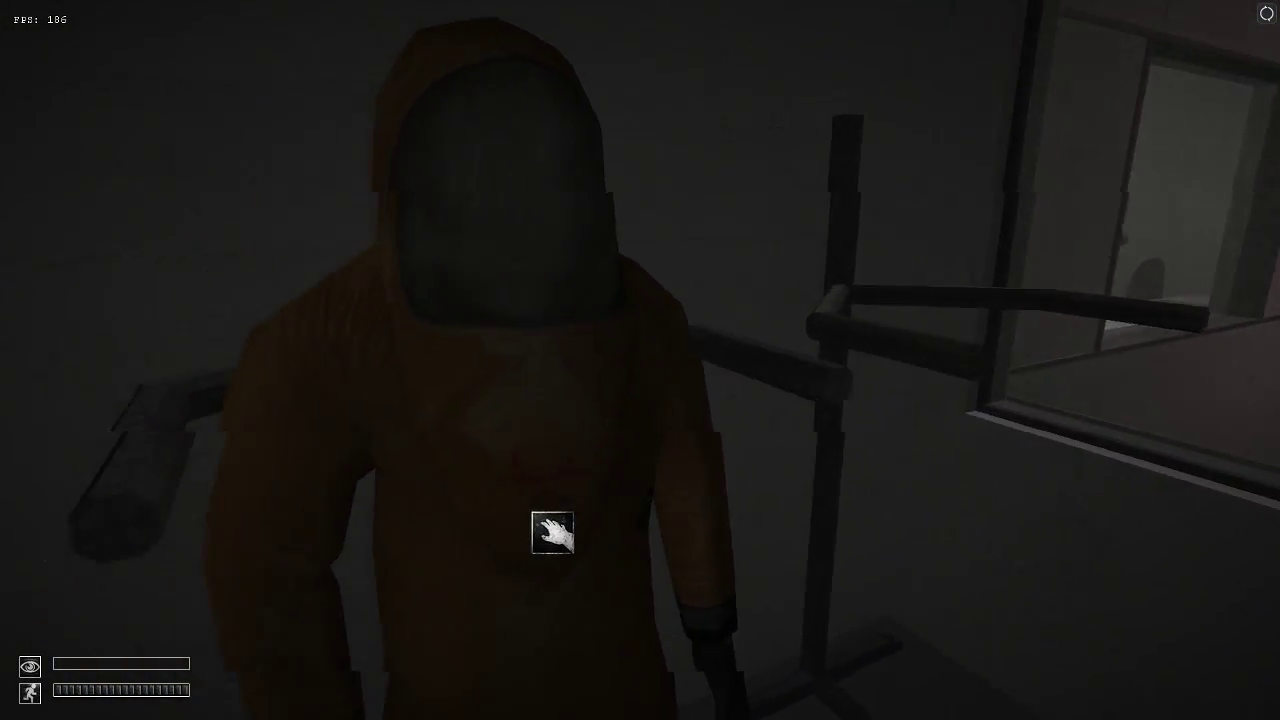
click(556, 524)
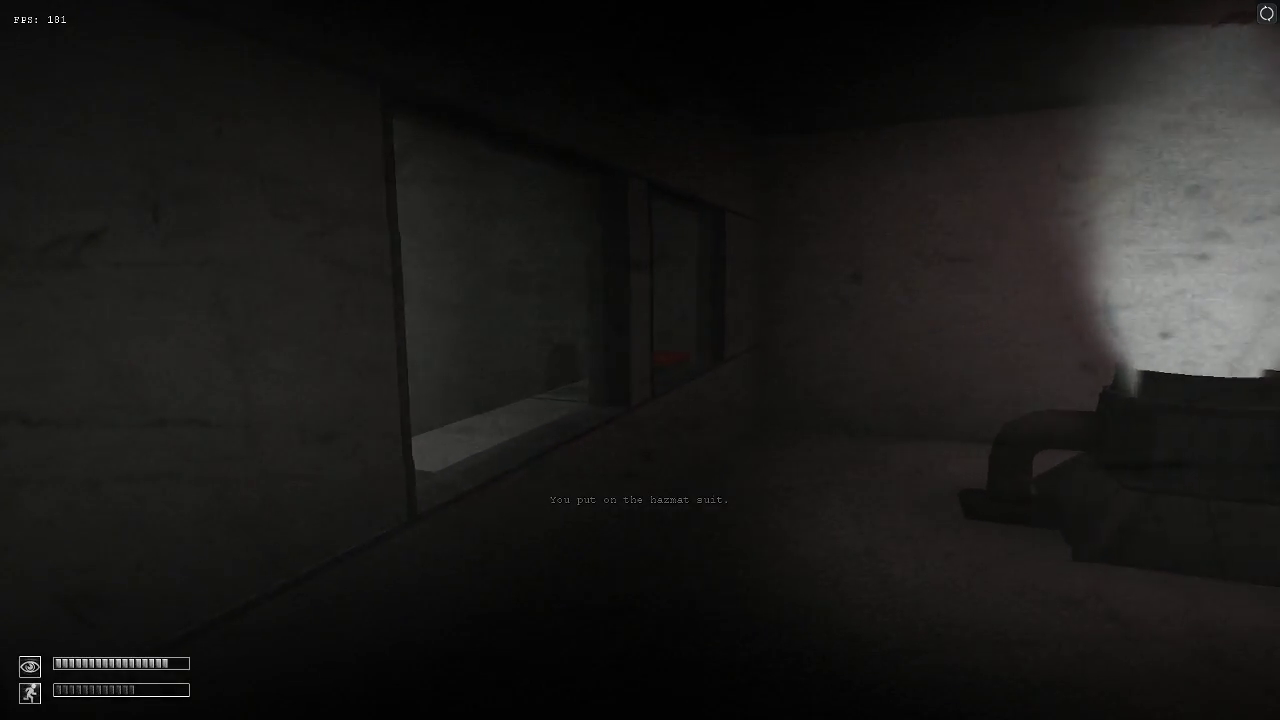
key(w)
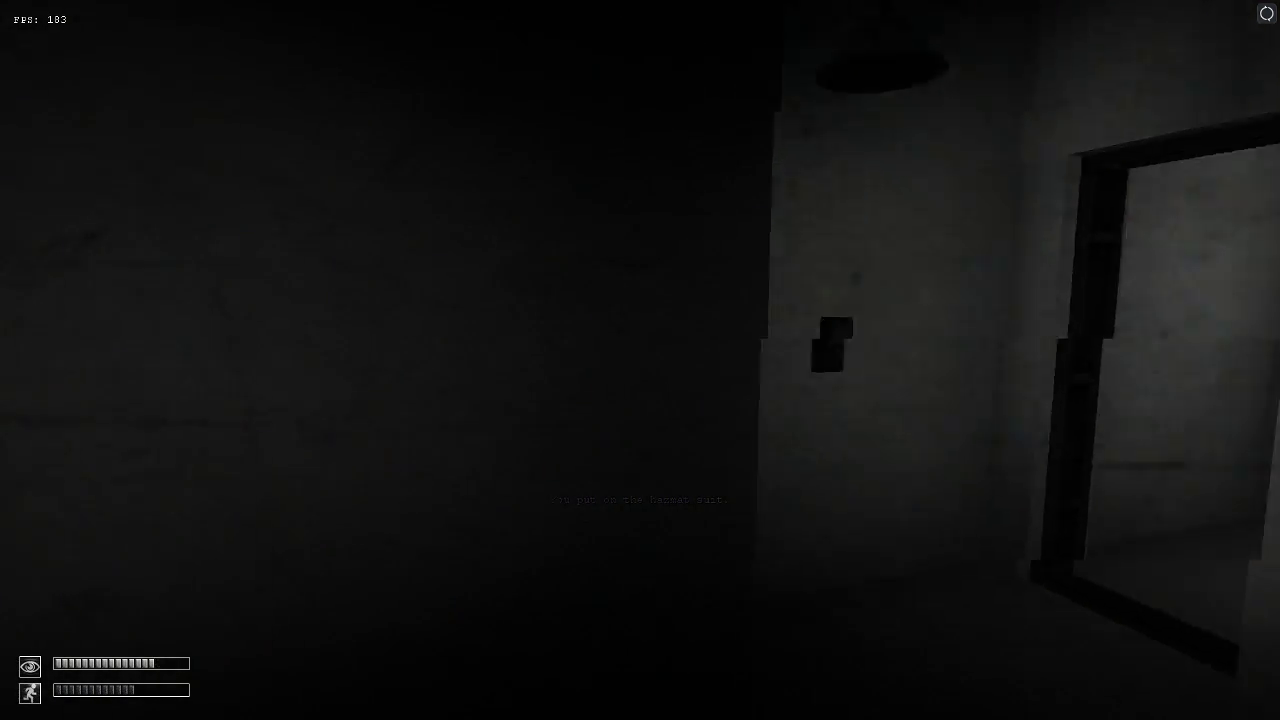
double_click(780, 430)
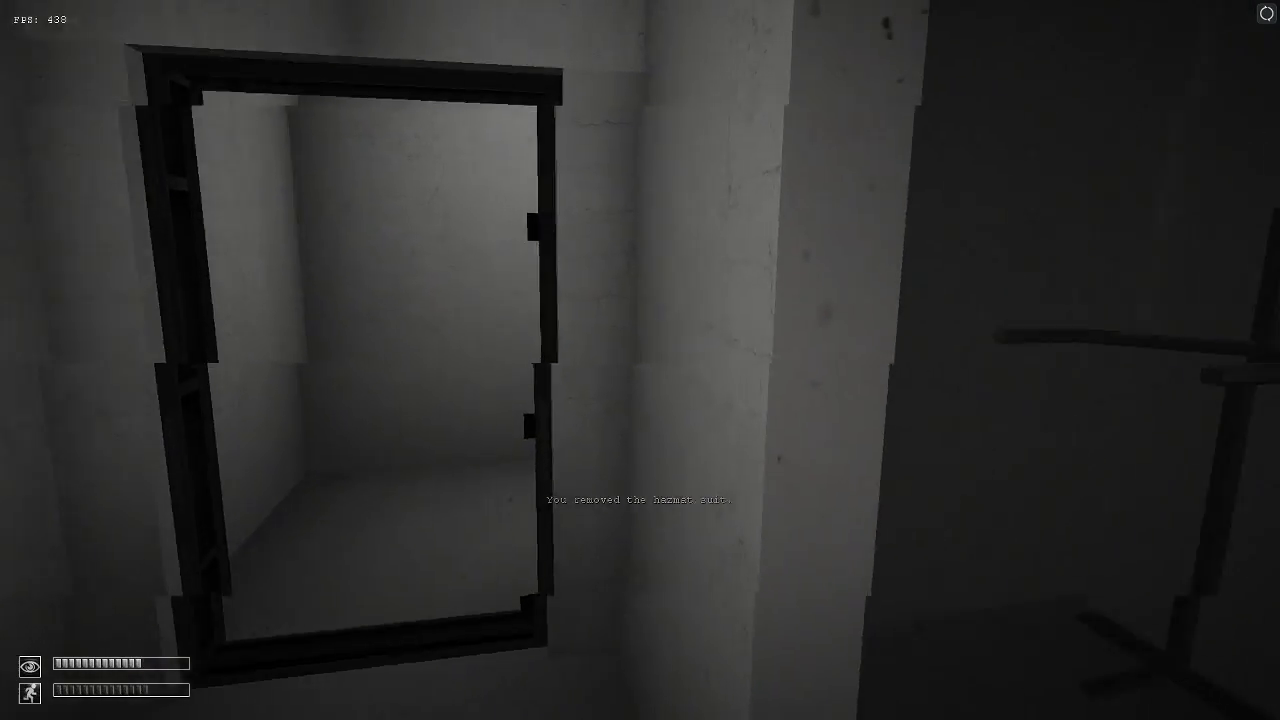
Walk down the corridor to the SCP-008 door and try the keycard on its keypad twice.
key(w)
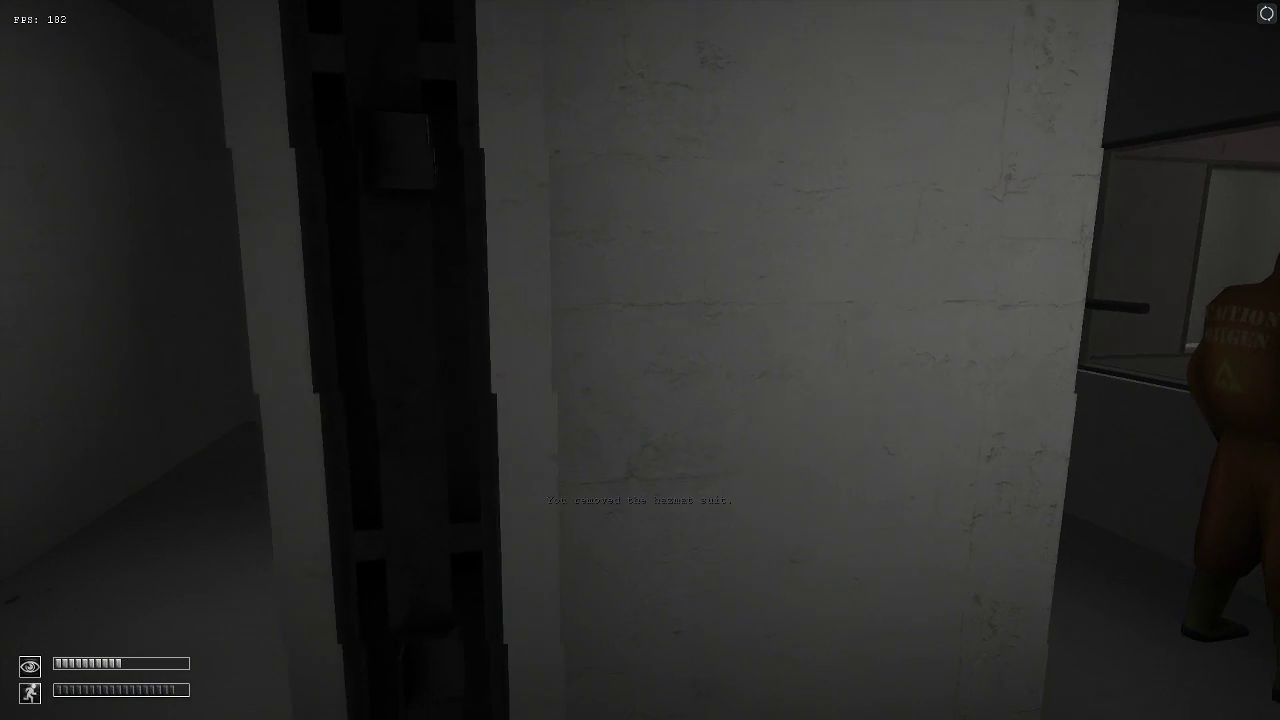
key(w)
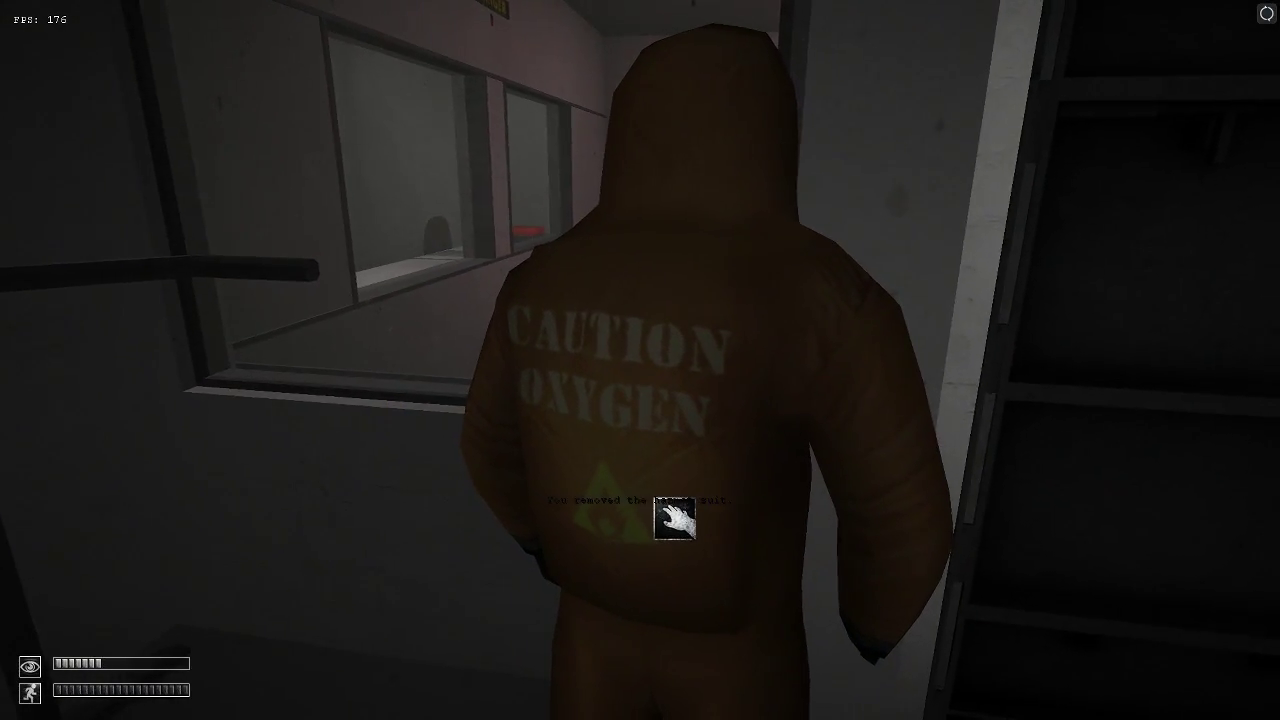
key(w)
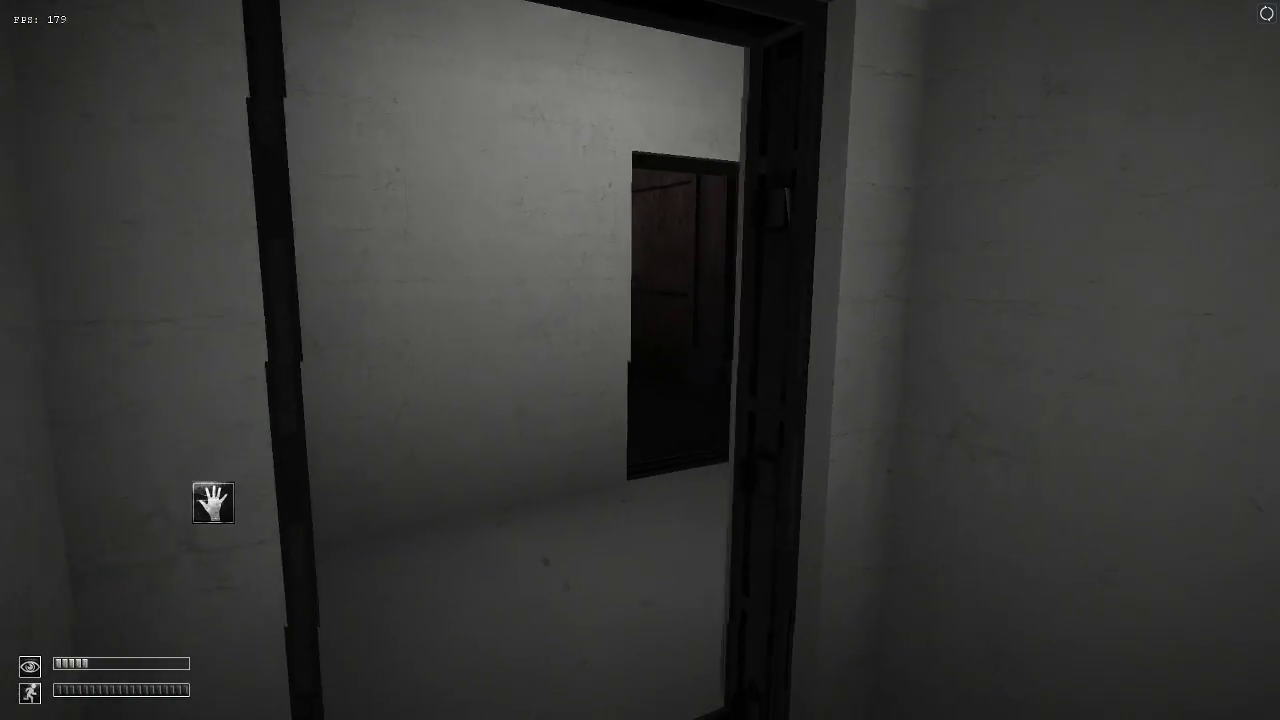
key(w)
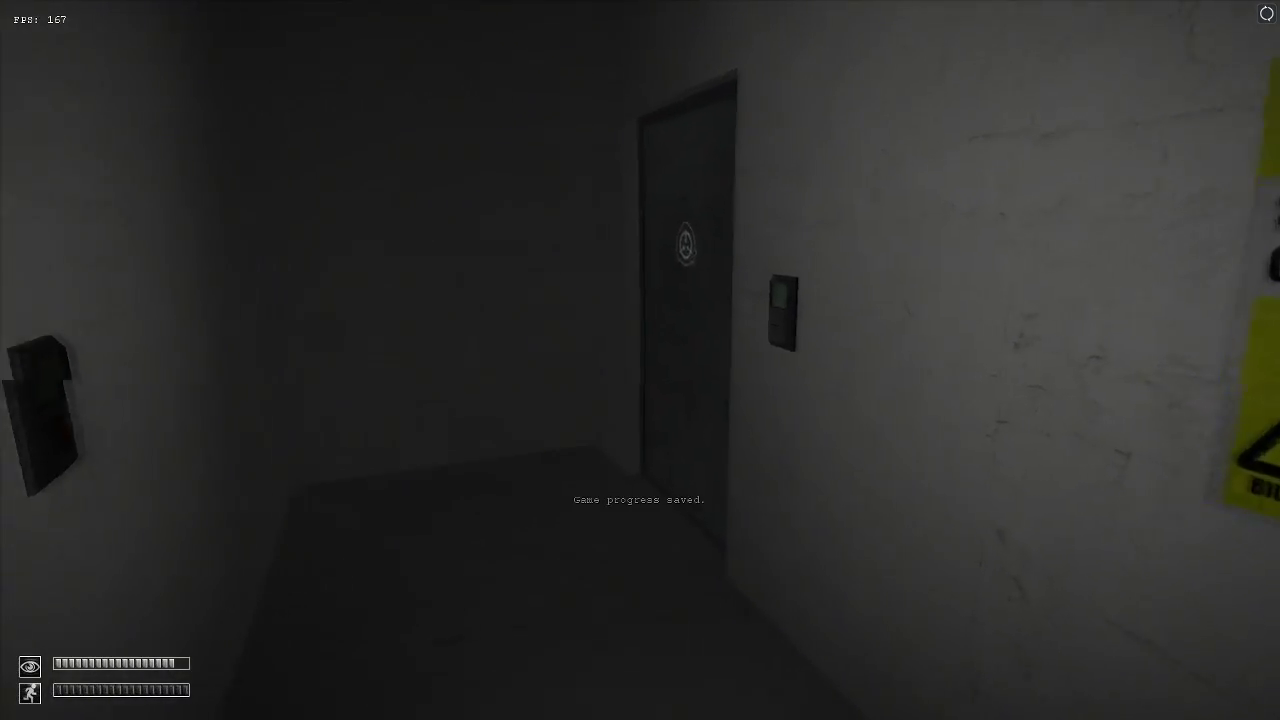
key(Tab)
double_click(780, 337)
click(720, 380)
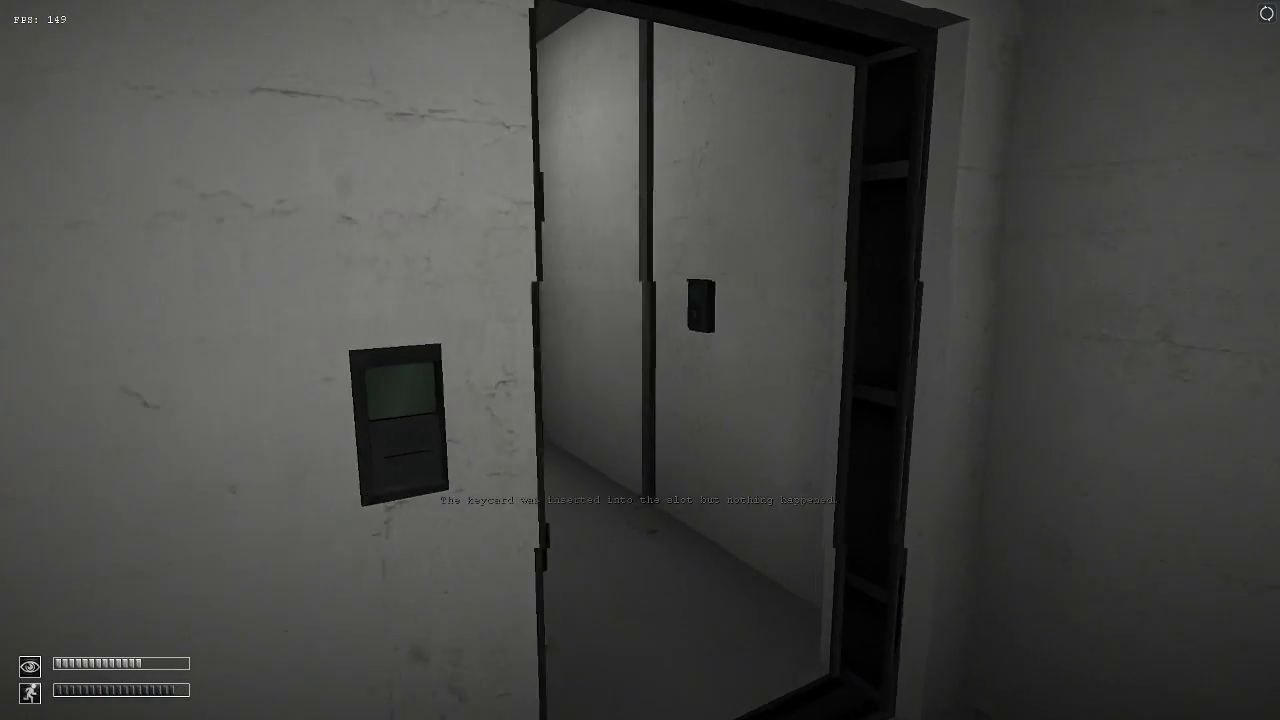
key(Tab)
double_click(780, 337)
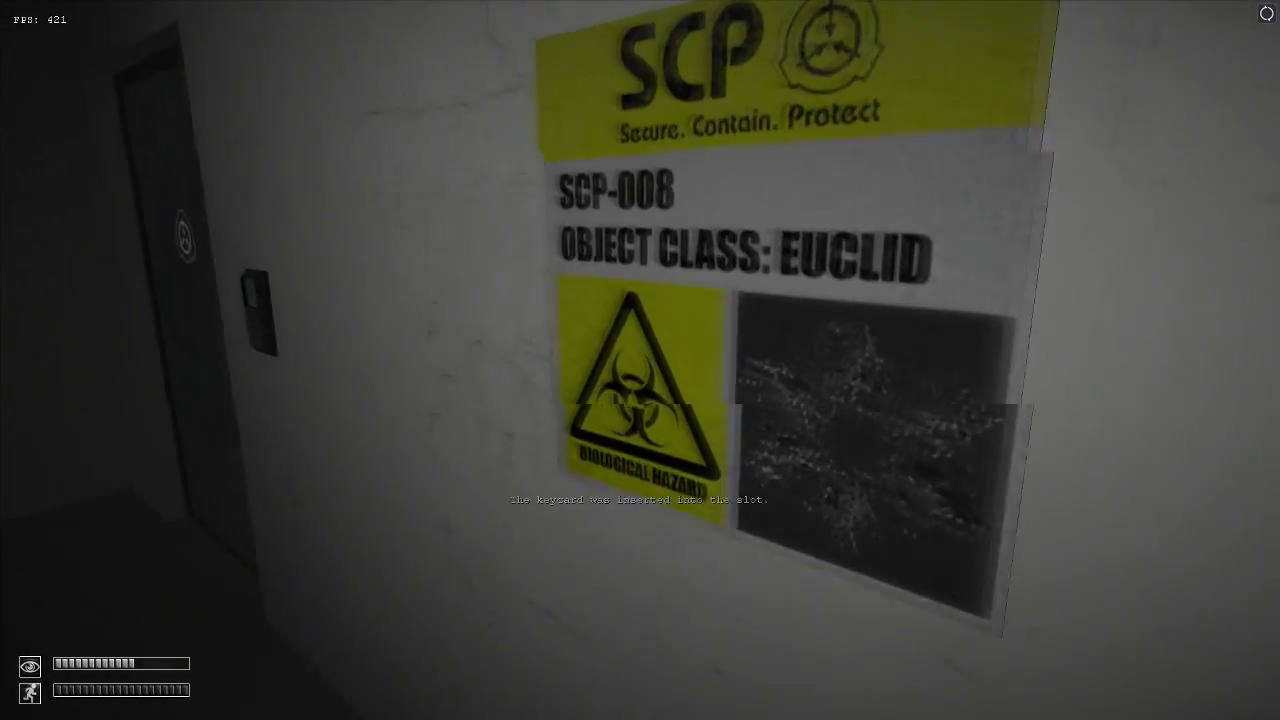
key(Tab)
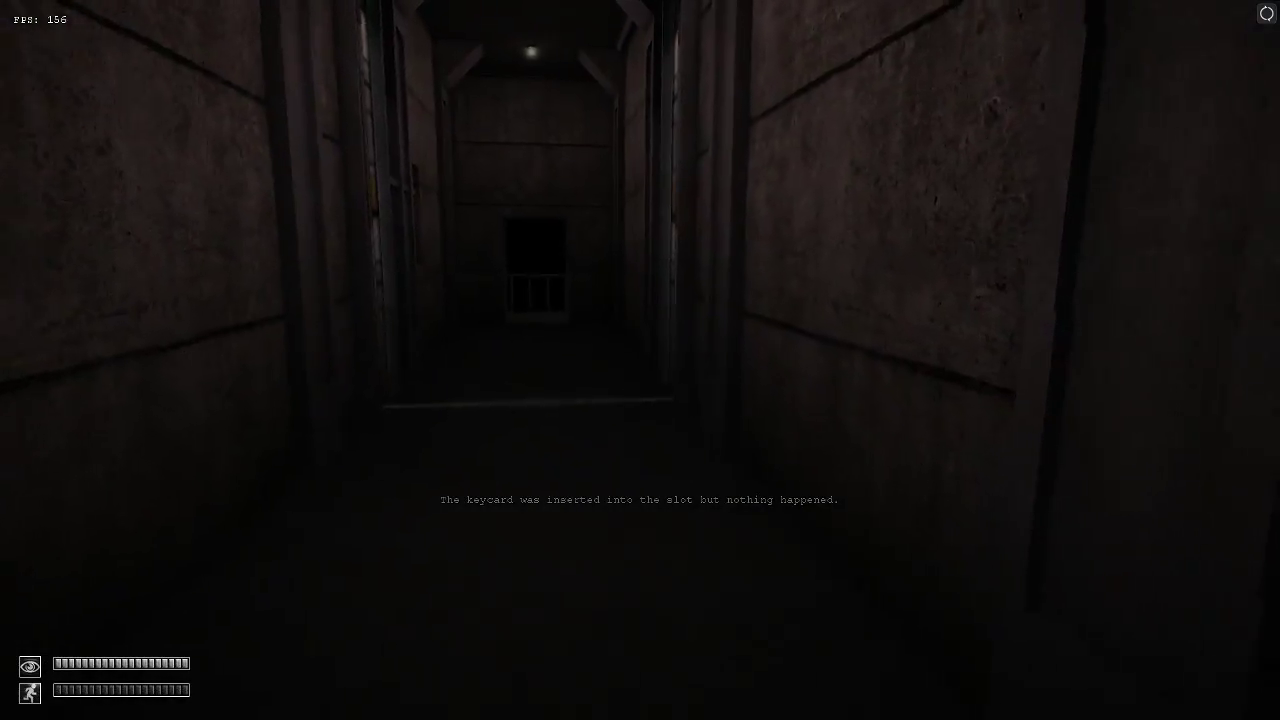
Put on the gas mask and head across the catwalk area.
key(w)
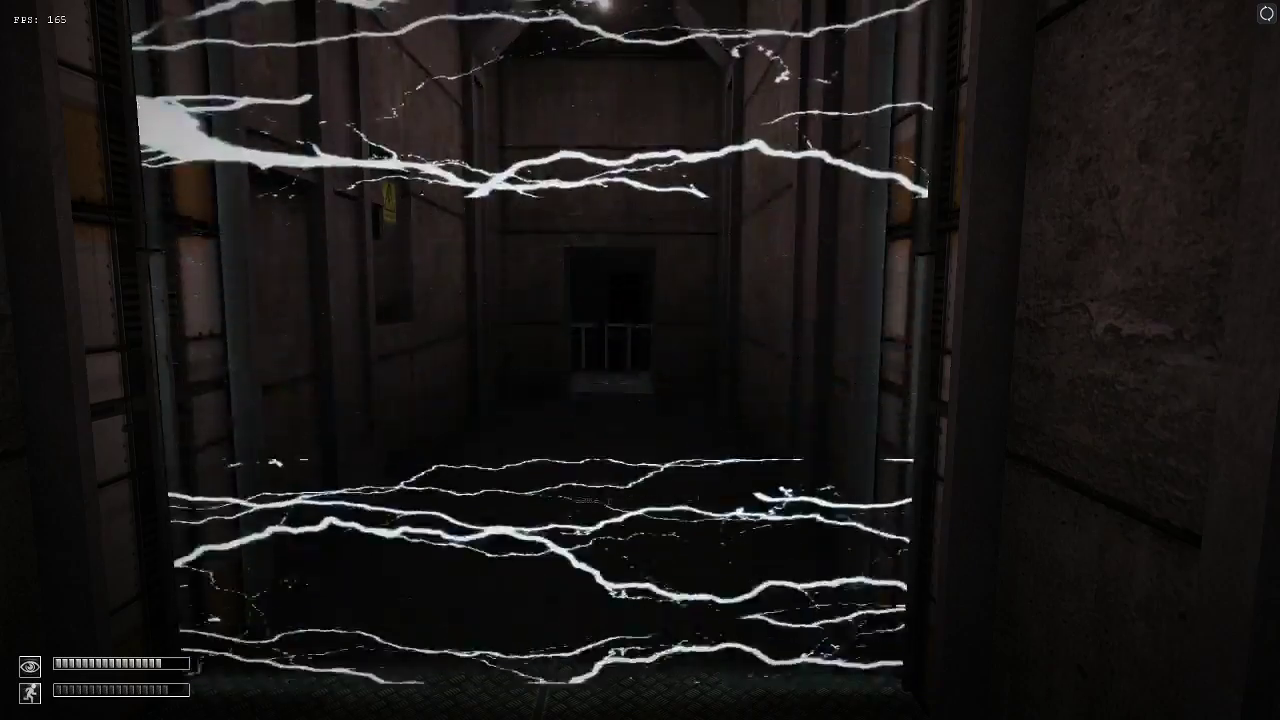
key(Tab)
double_click(583, 340)
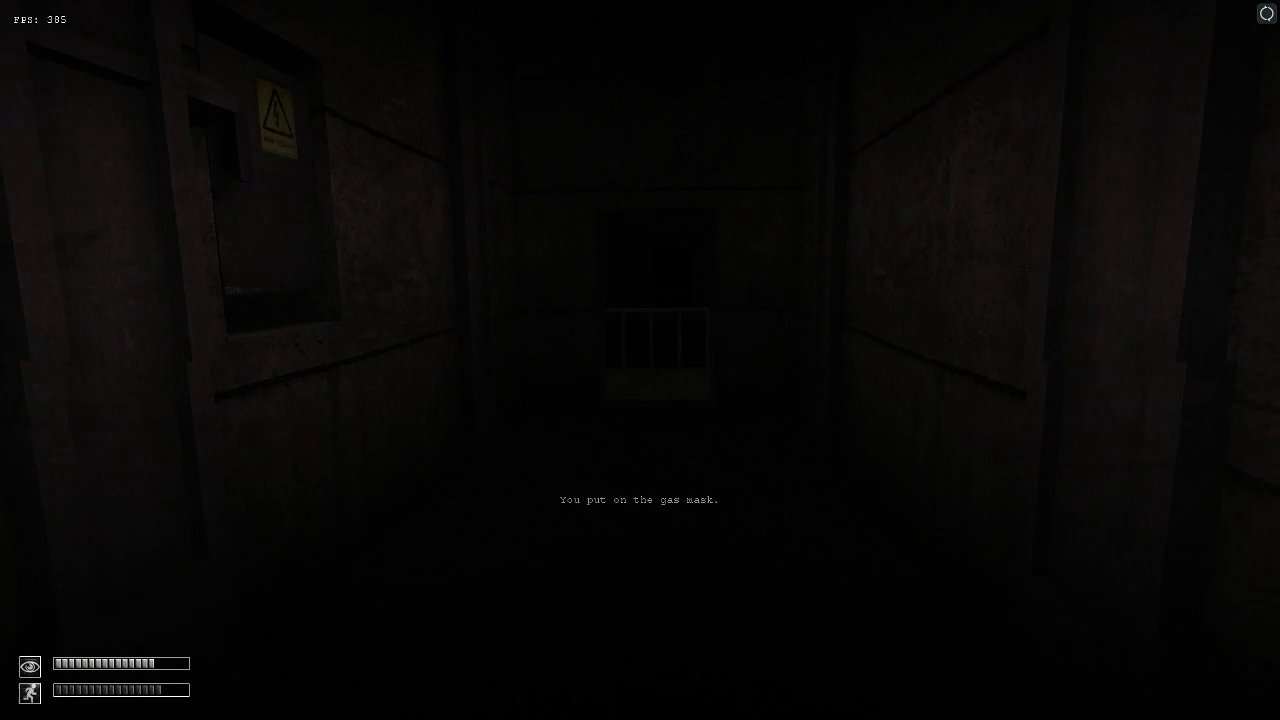
key(w)
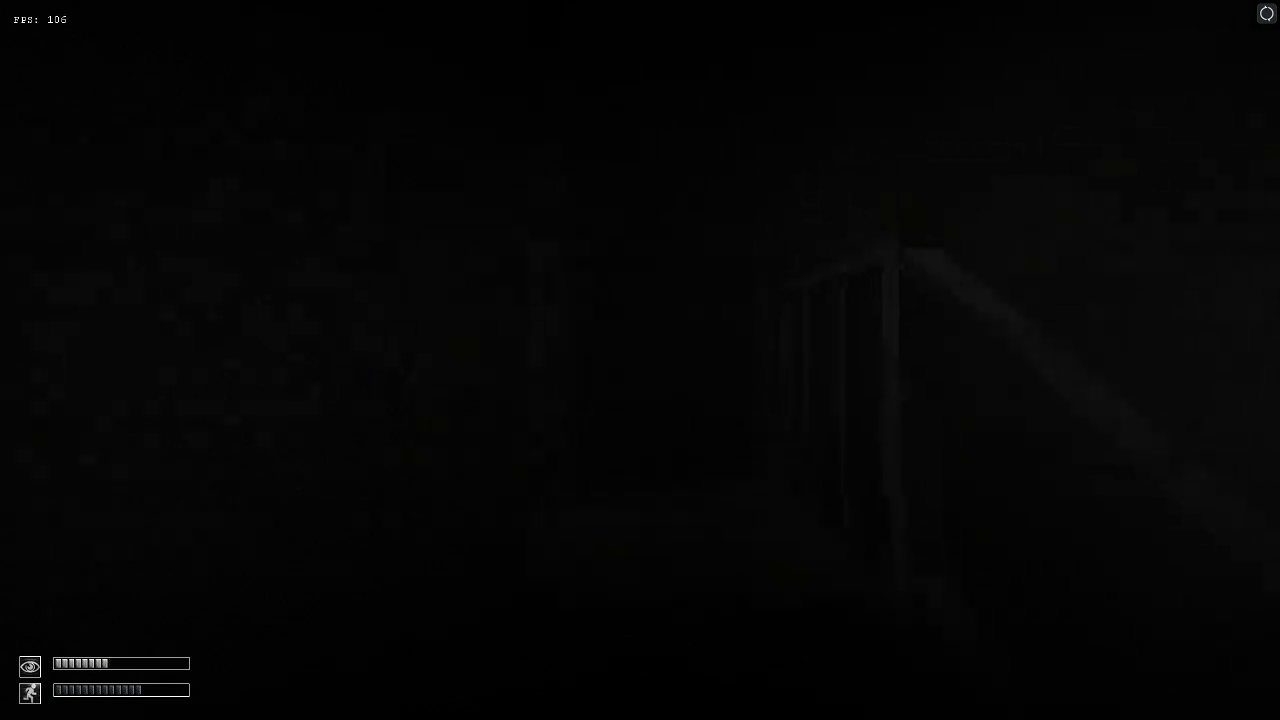
Walk through the dark railing corridor, die to SCP-173, and reload the last save.
key(w)
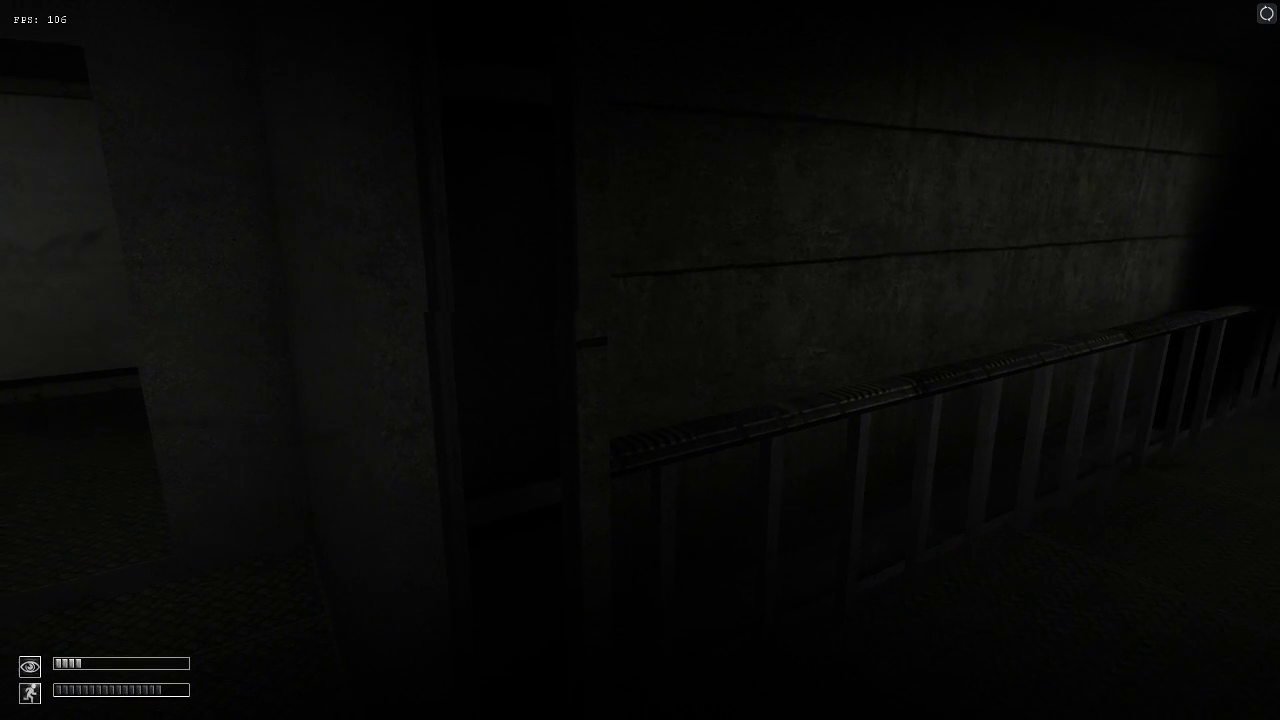
key(w)
key(w)
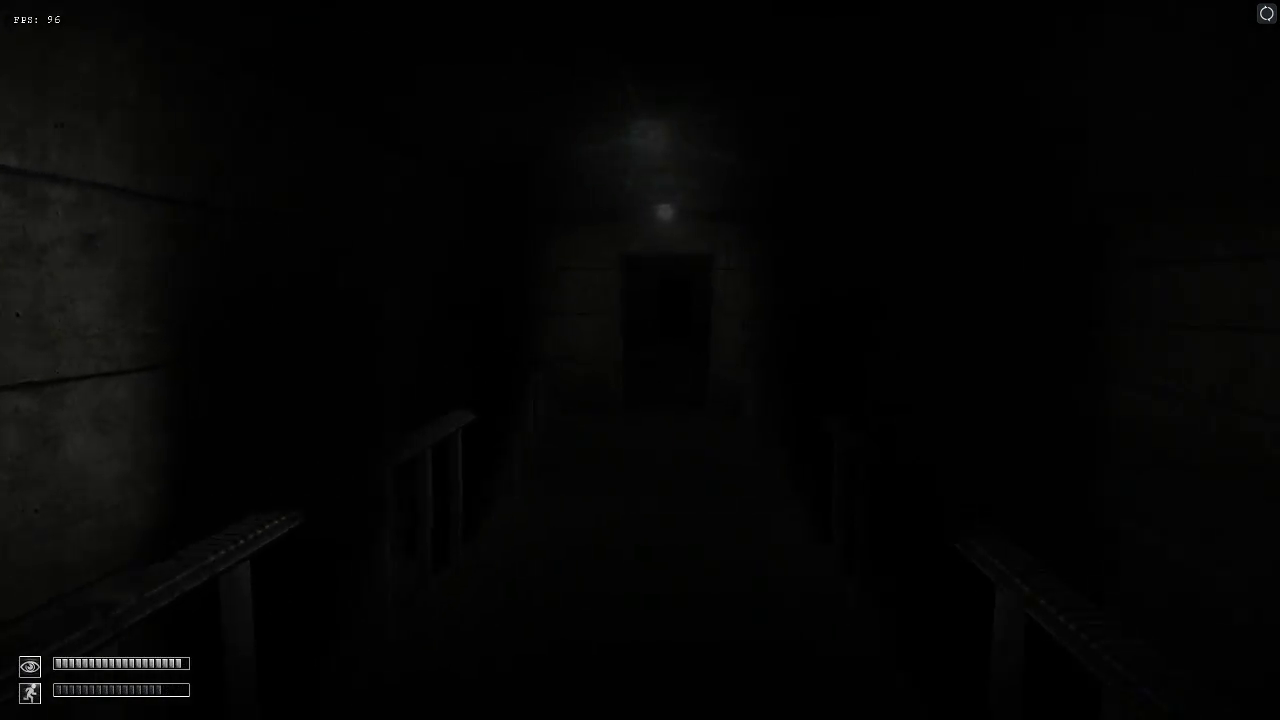
key(w)
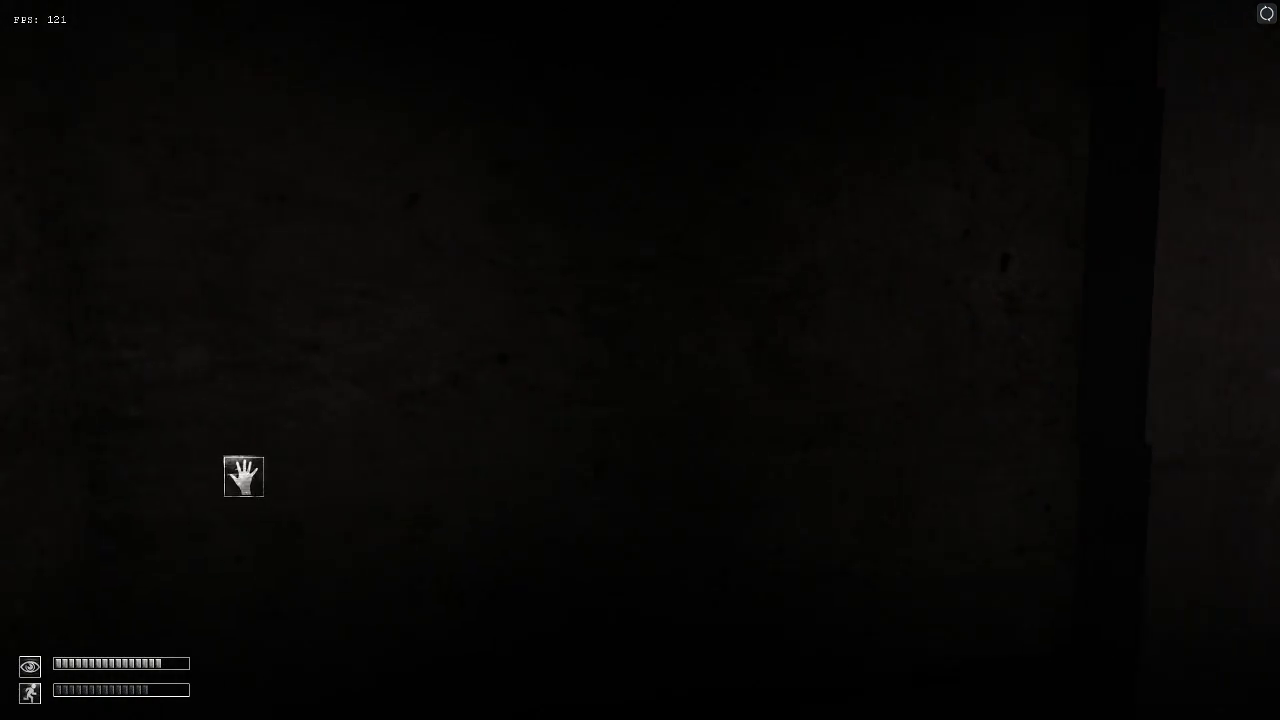
key(w)
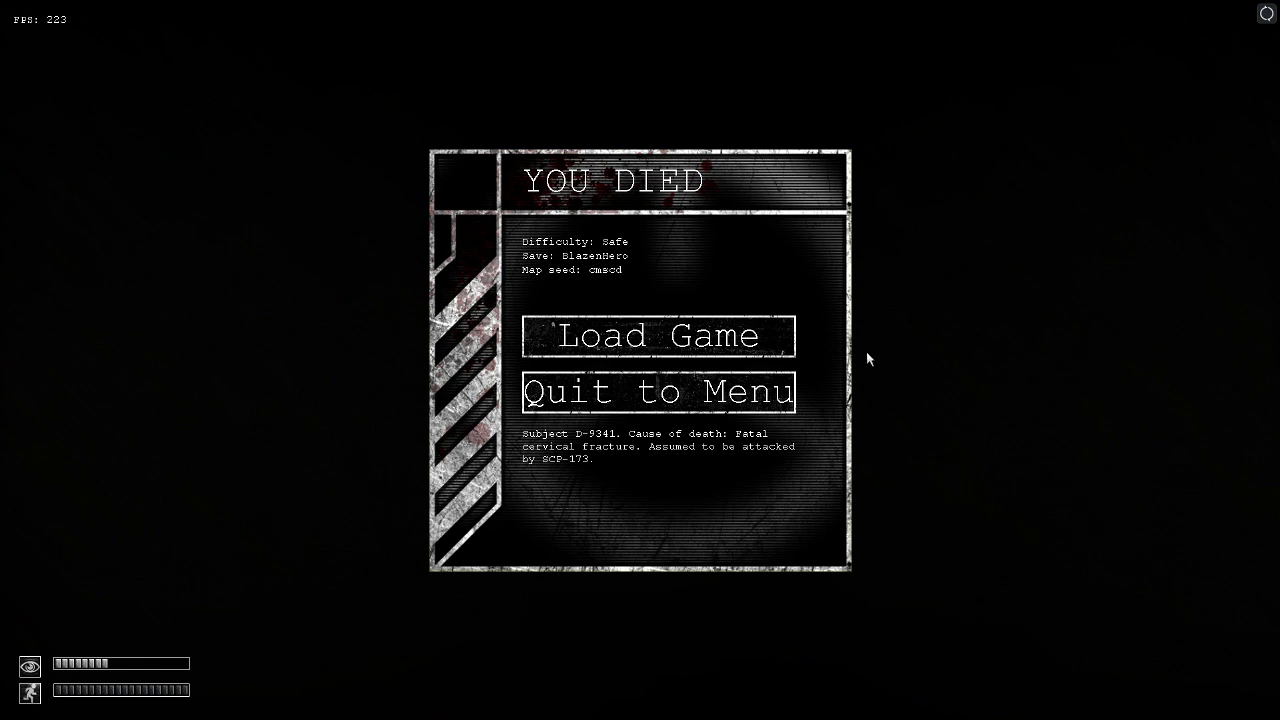
click(761, 337)
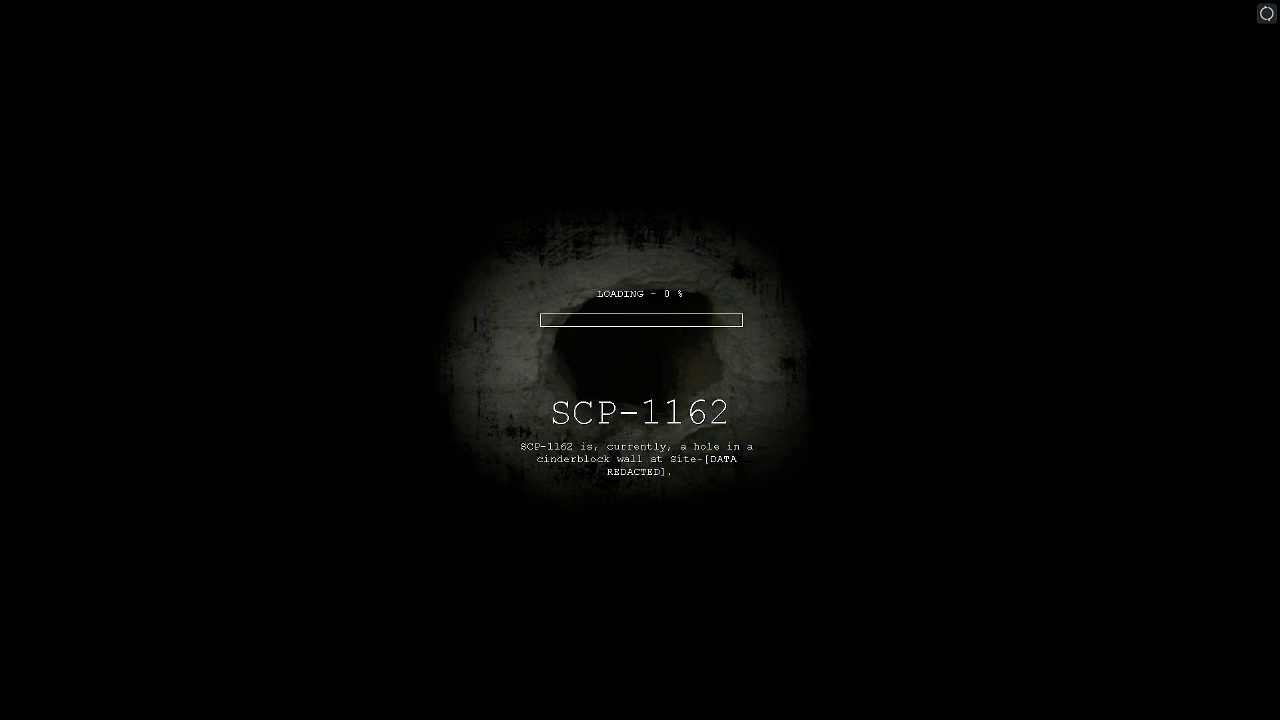
key(space)
Walk through the door, putting on the gas mask on the way to the catwalk.
key(w)
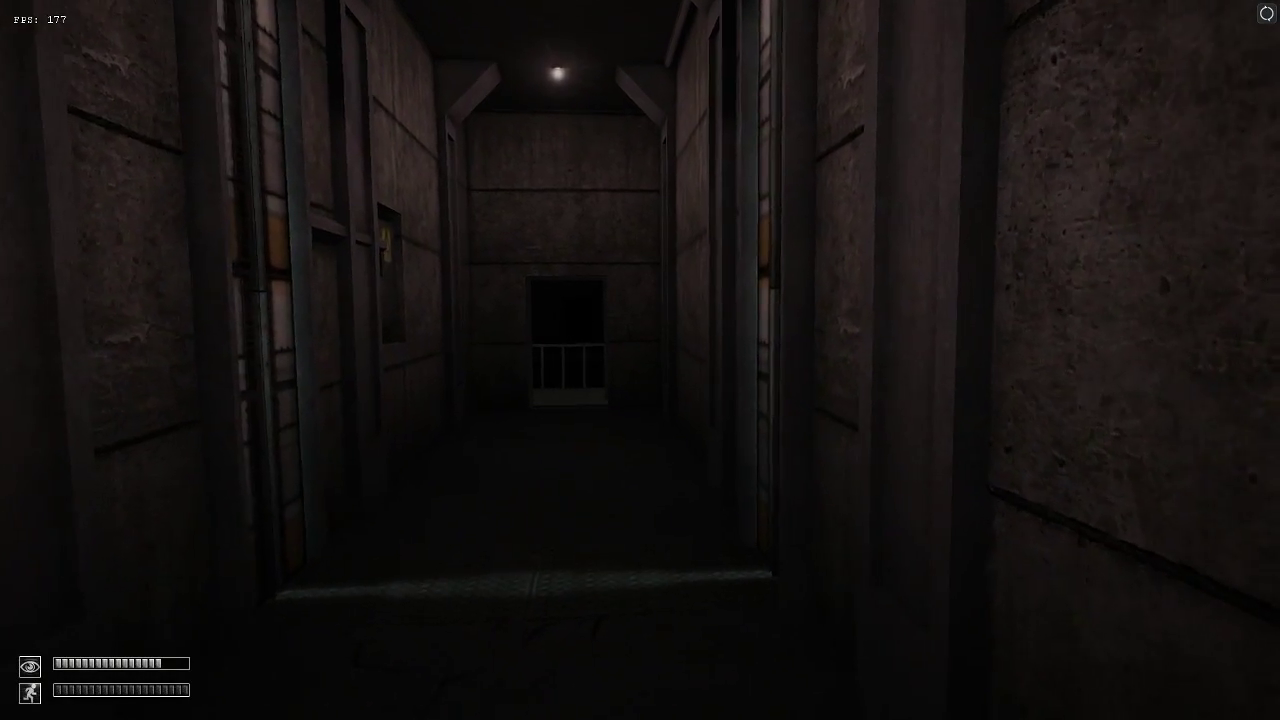
key(w)
key(w)
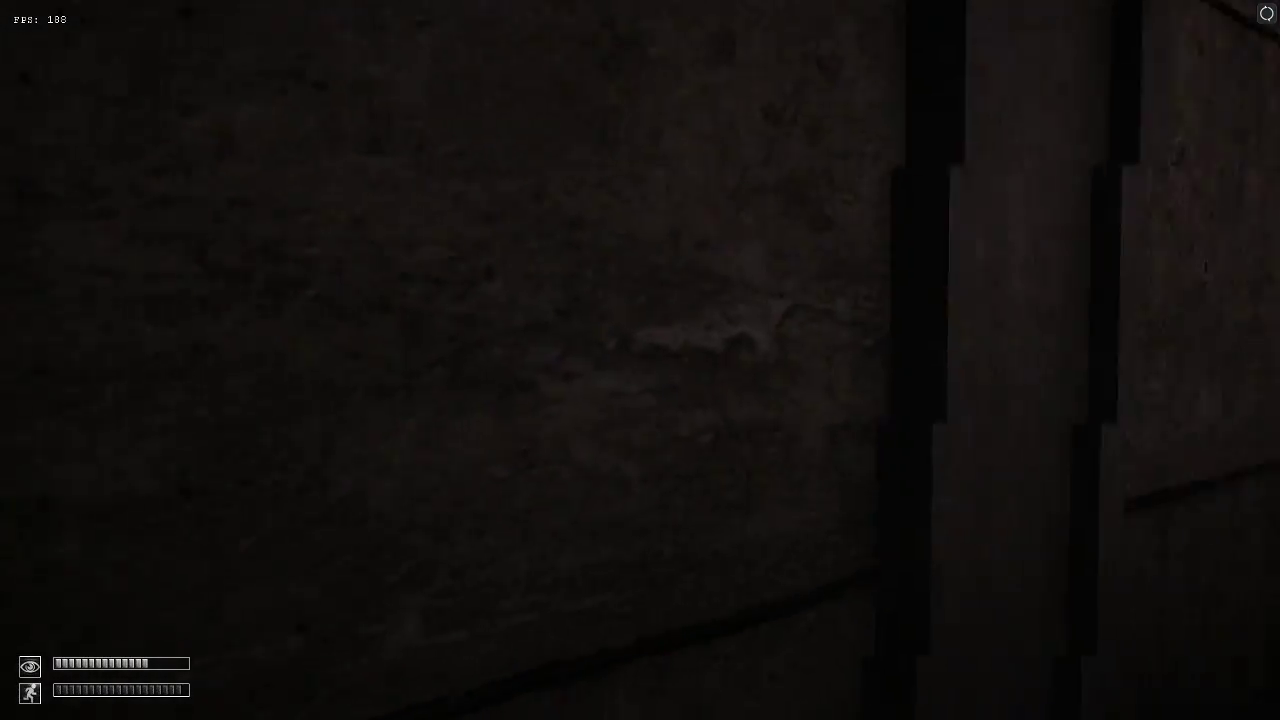
key(Tab)
double_click(571, 337)
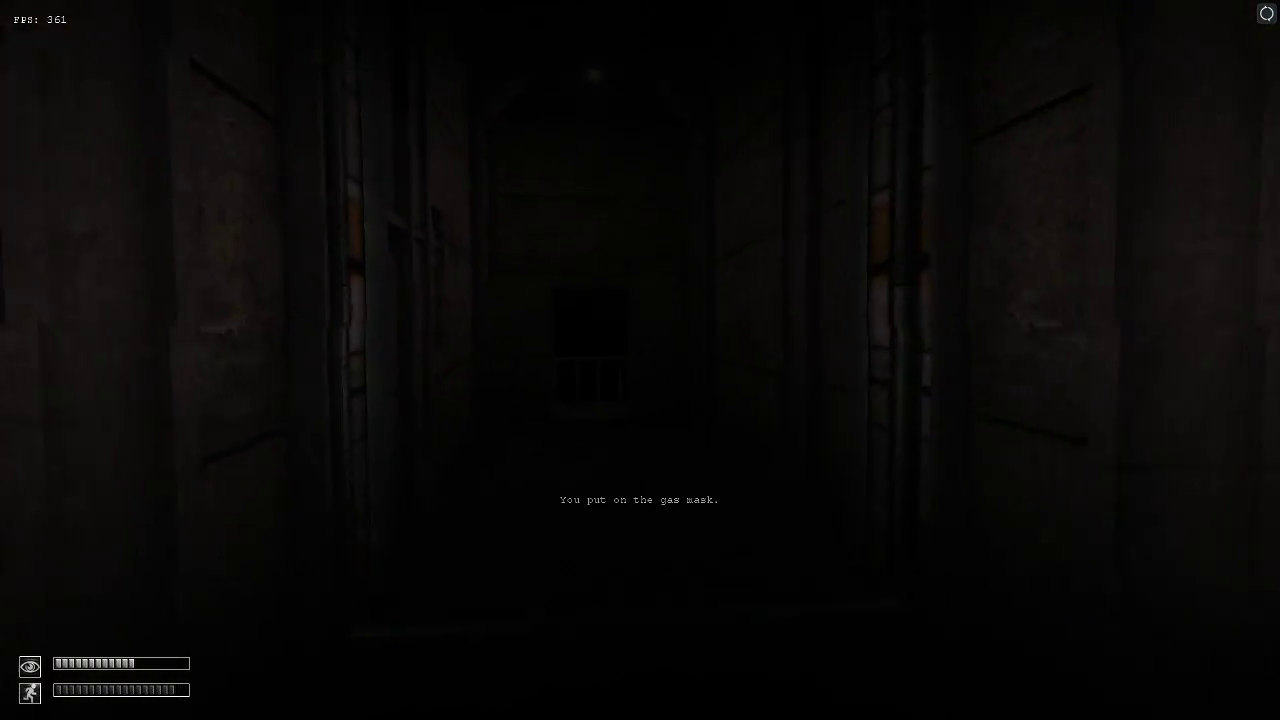
key(w)
key(w)
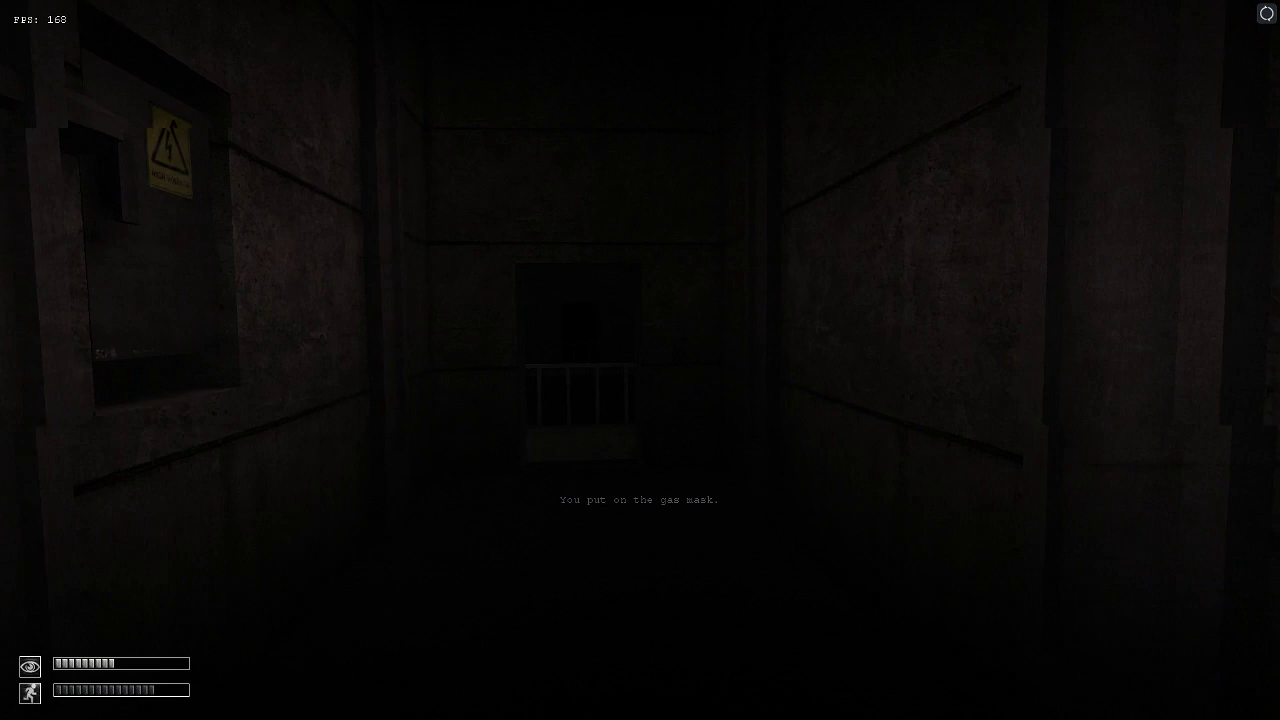
key(w)
key(w)
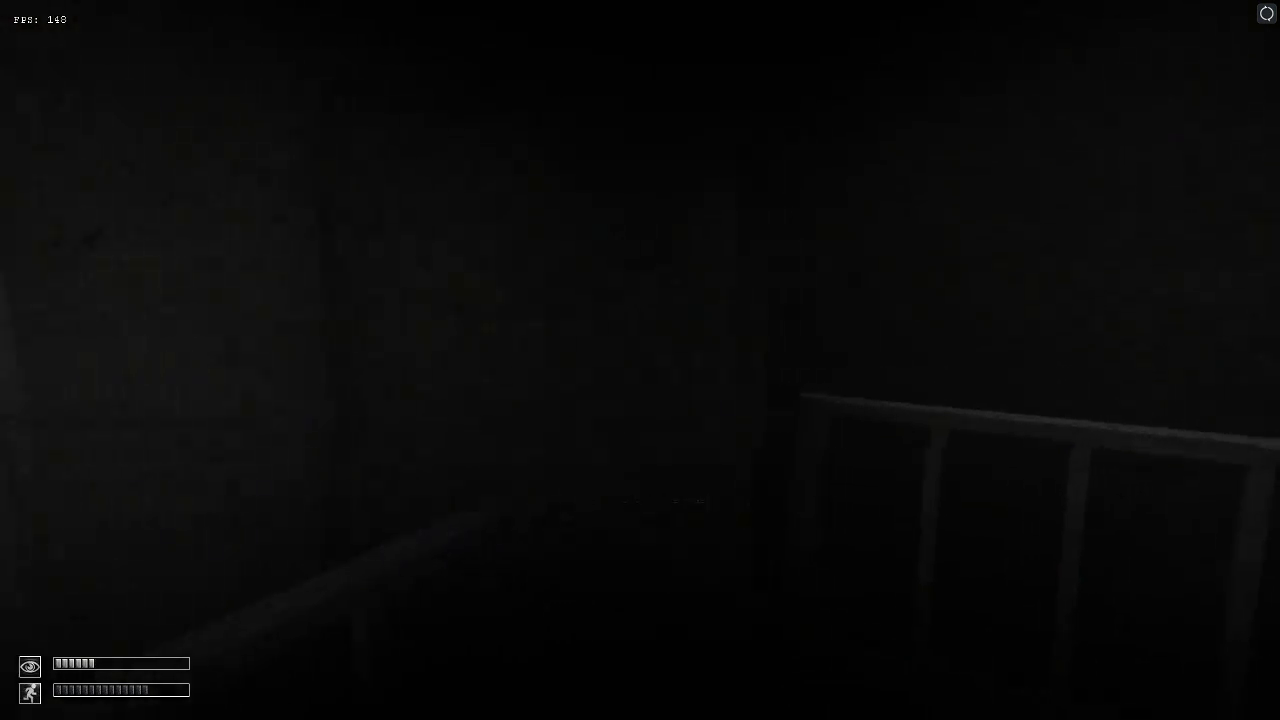
key(w)
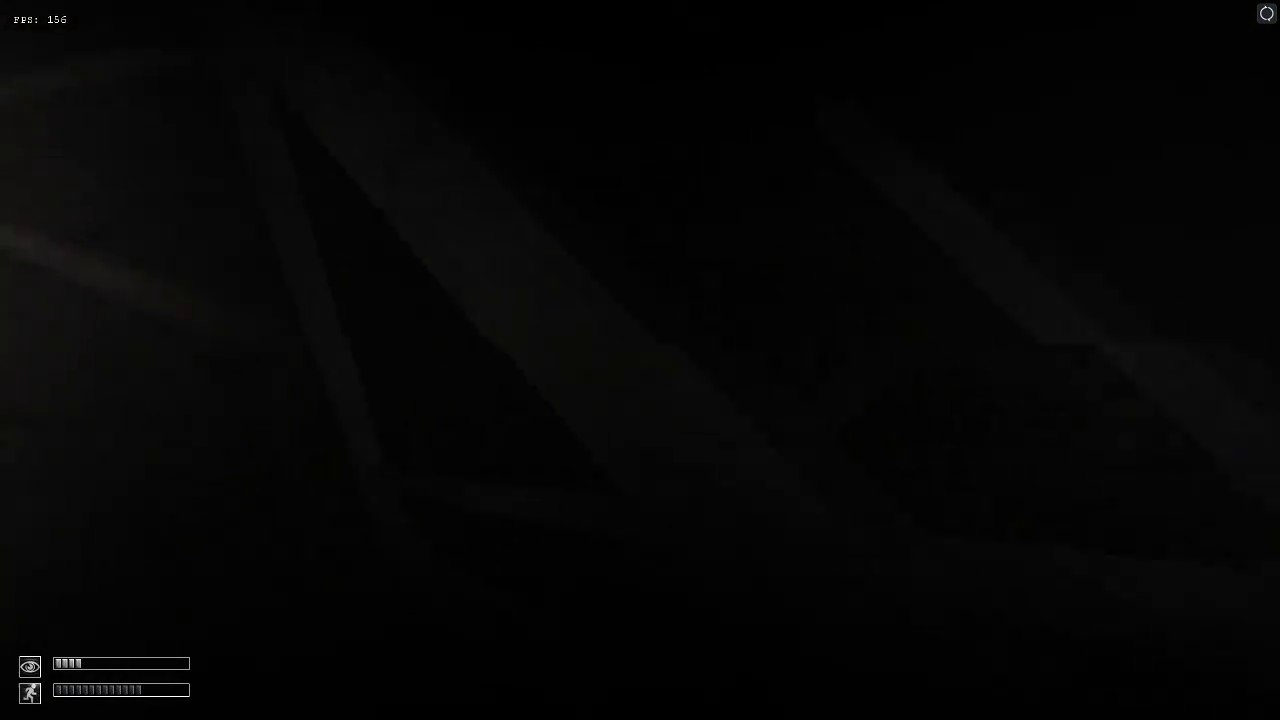
Cross the dark catwalk and rooms into the lit concrete corridor.
key(w)
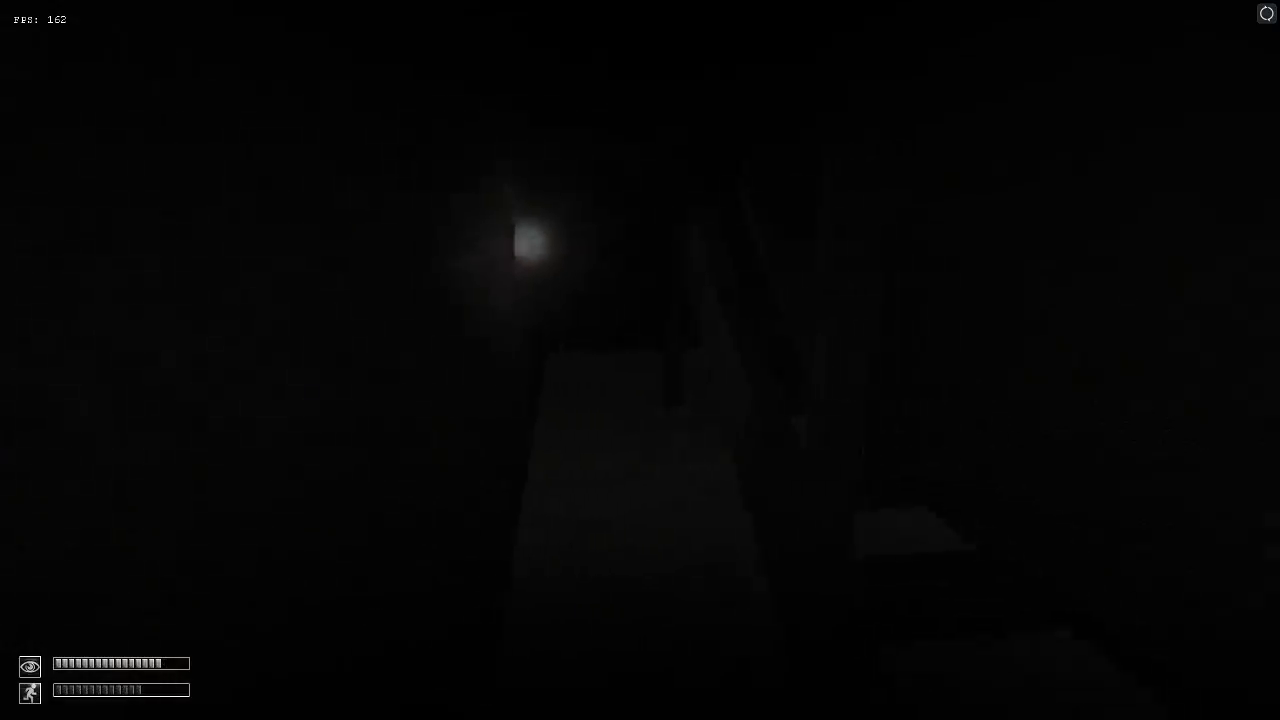
key(w)
key(w)
key(w)
key(w)
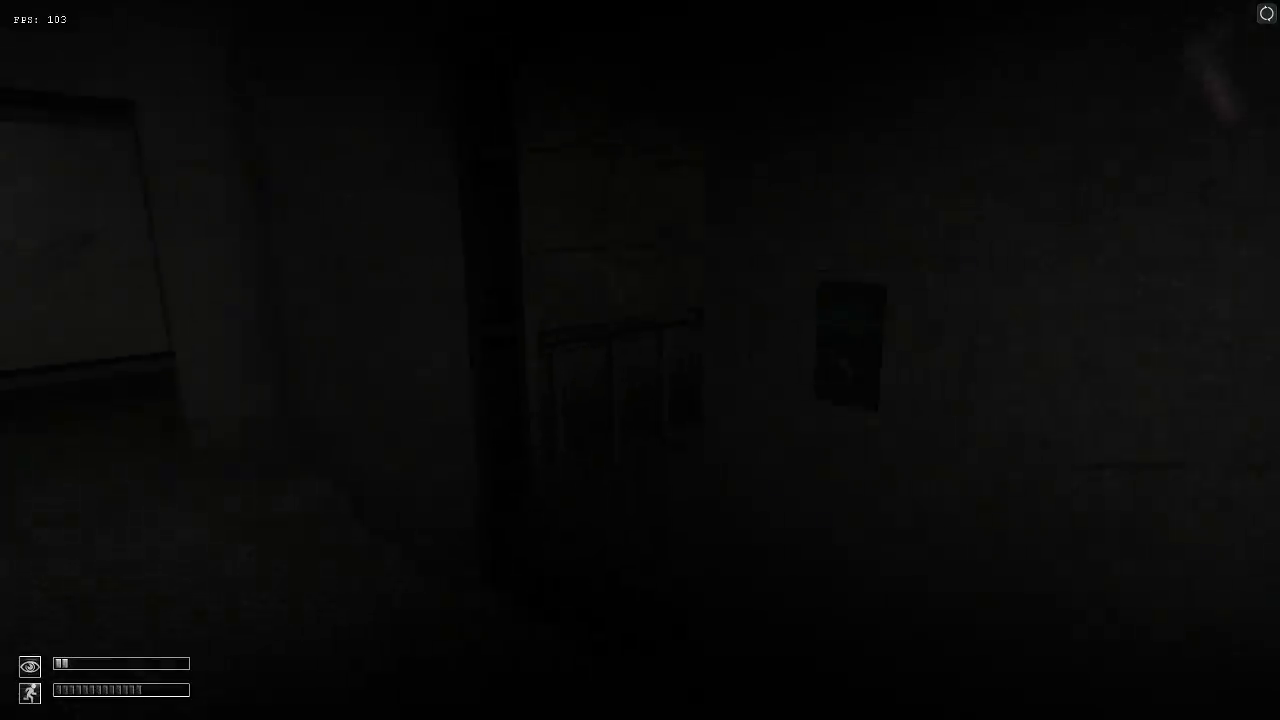
key(w)
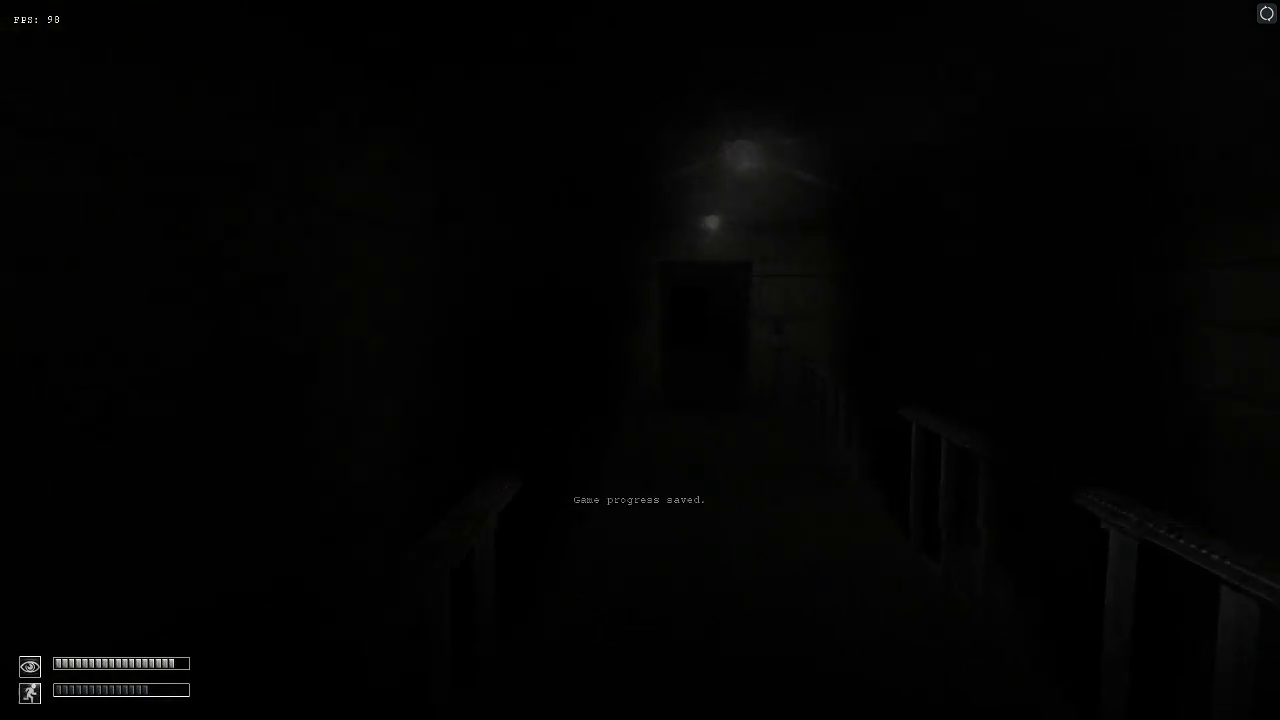
key(w)
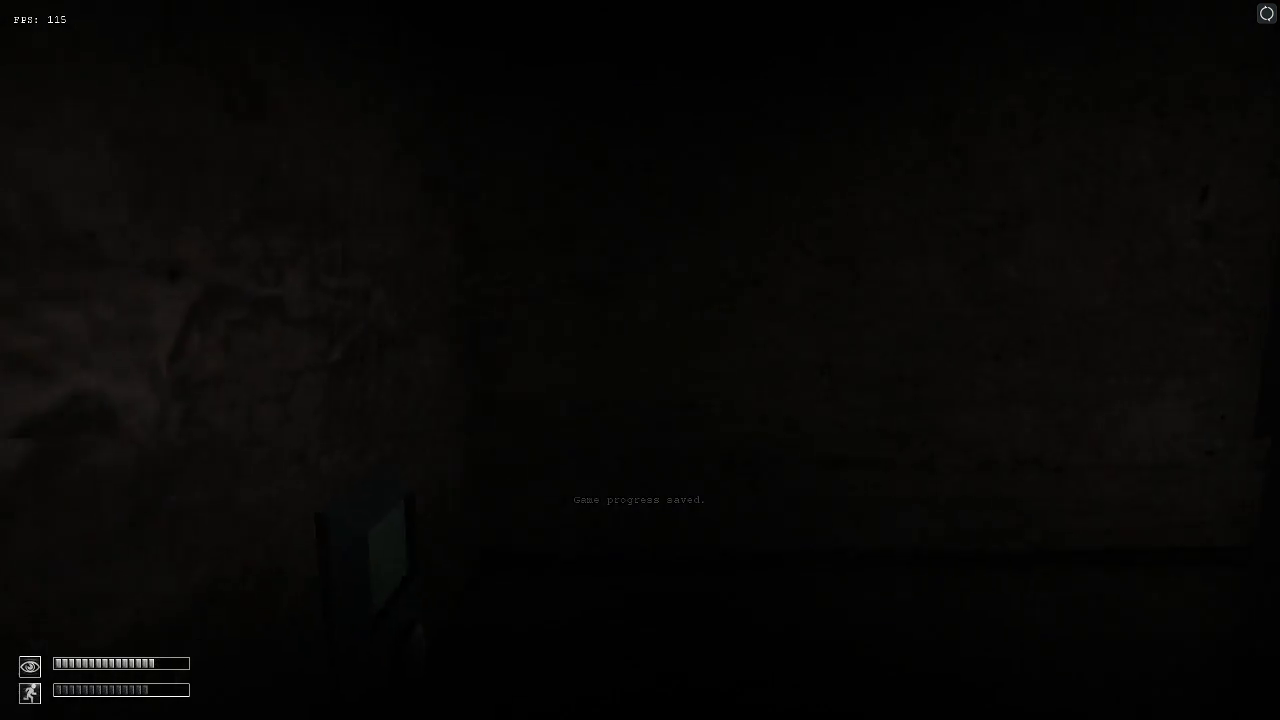
key(w)
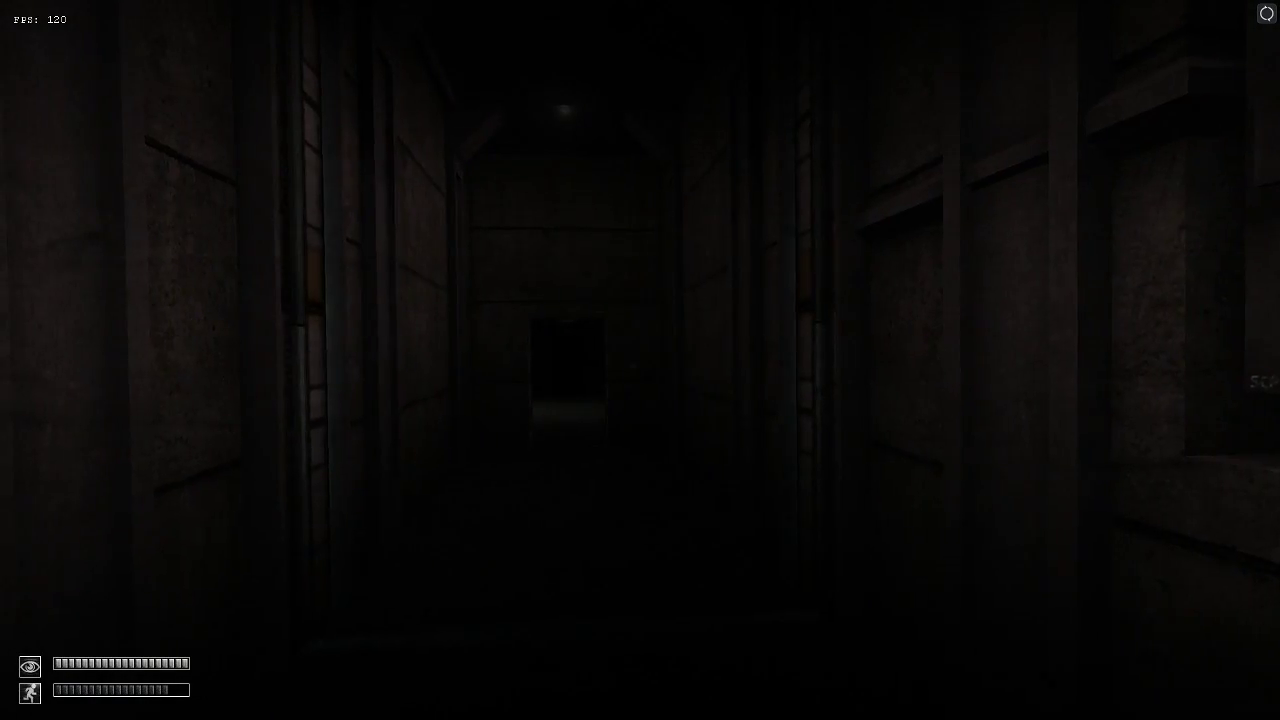
key(w)
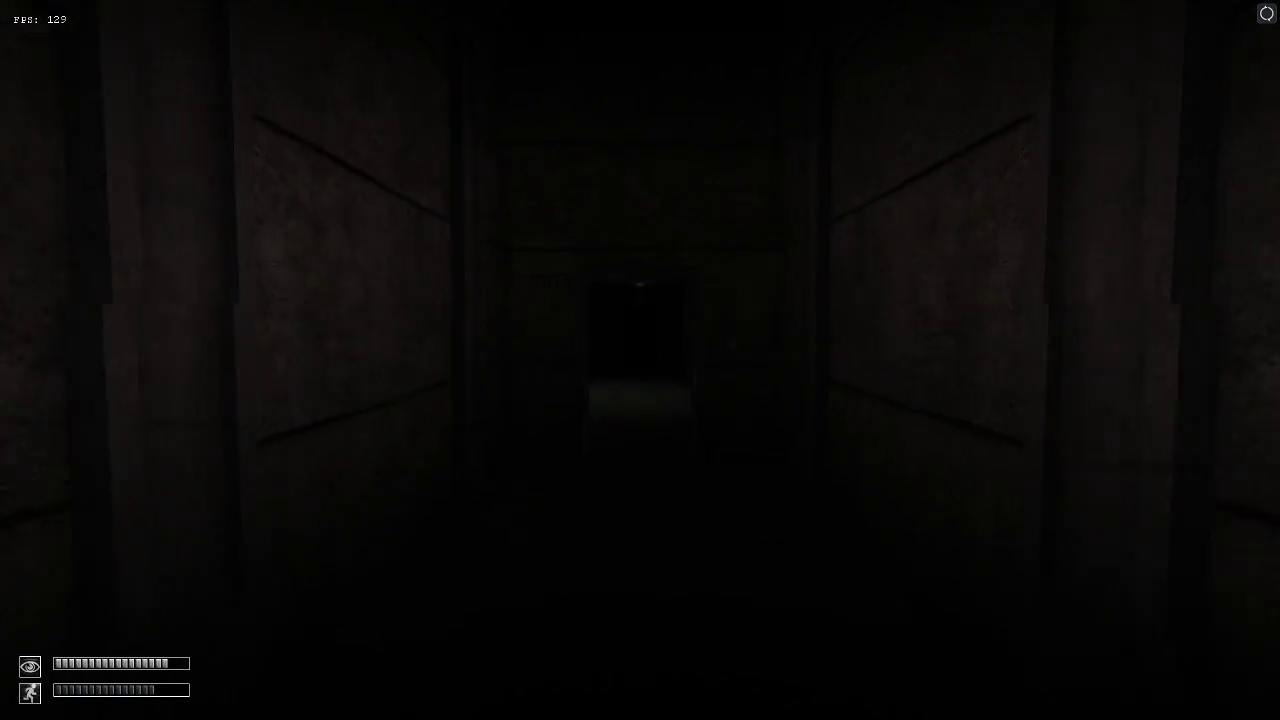
key(w)
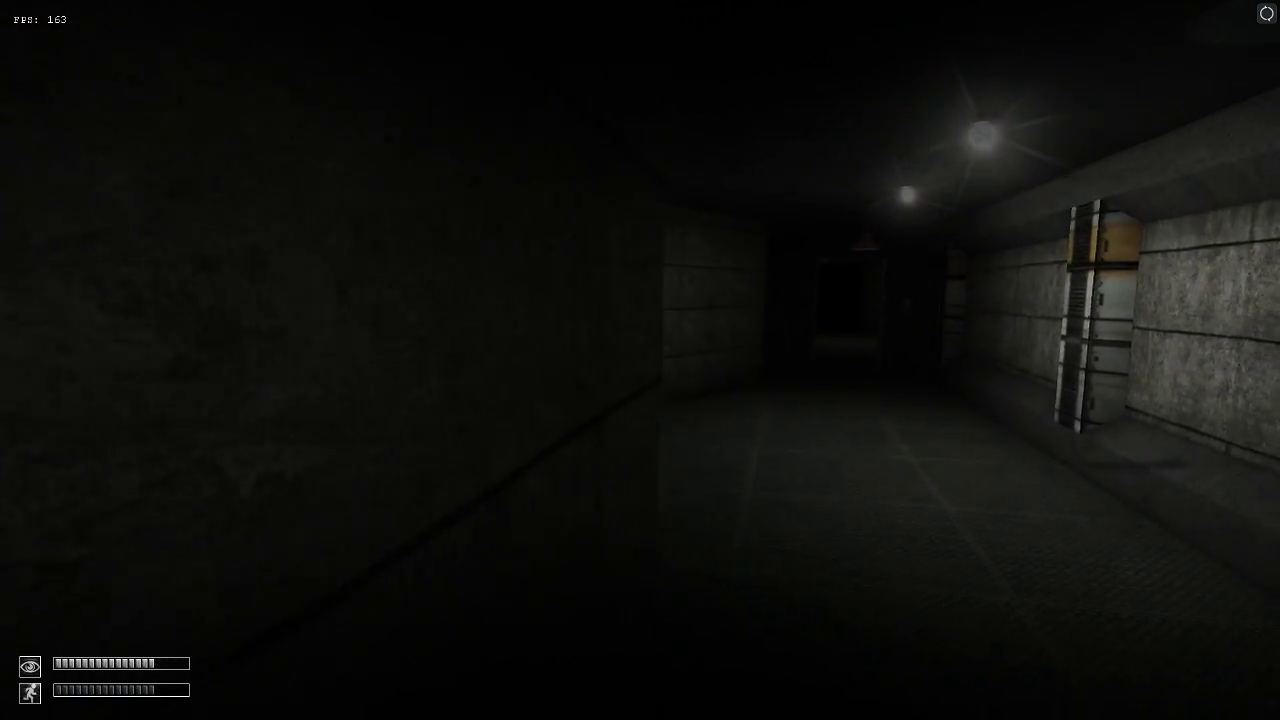
key(Tab)
Check the S-NAV navigator and save the game with F5.
double_click(510, 338)
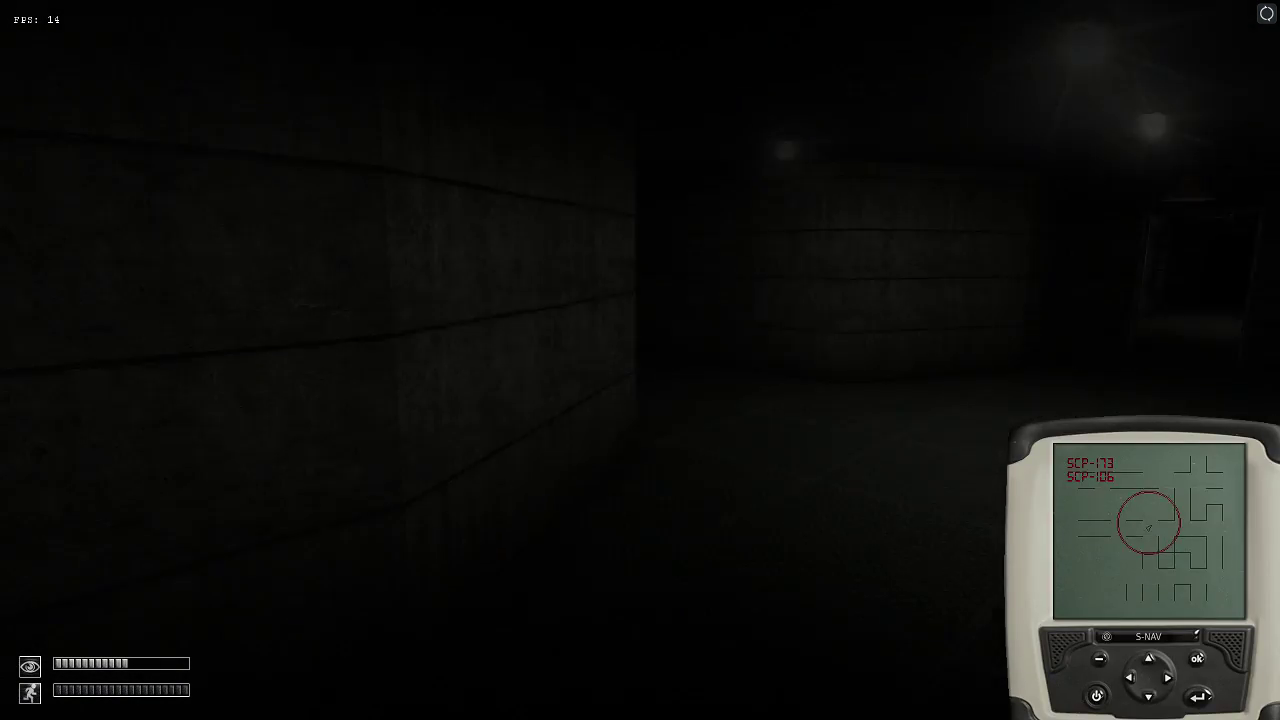
key(w)
key(Tab)
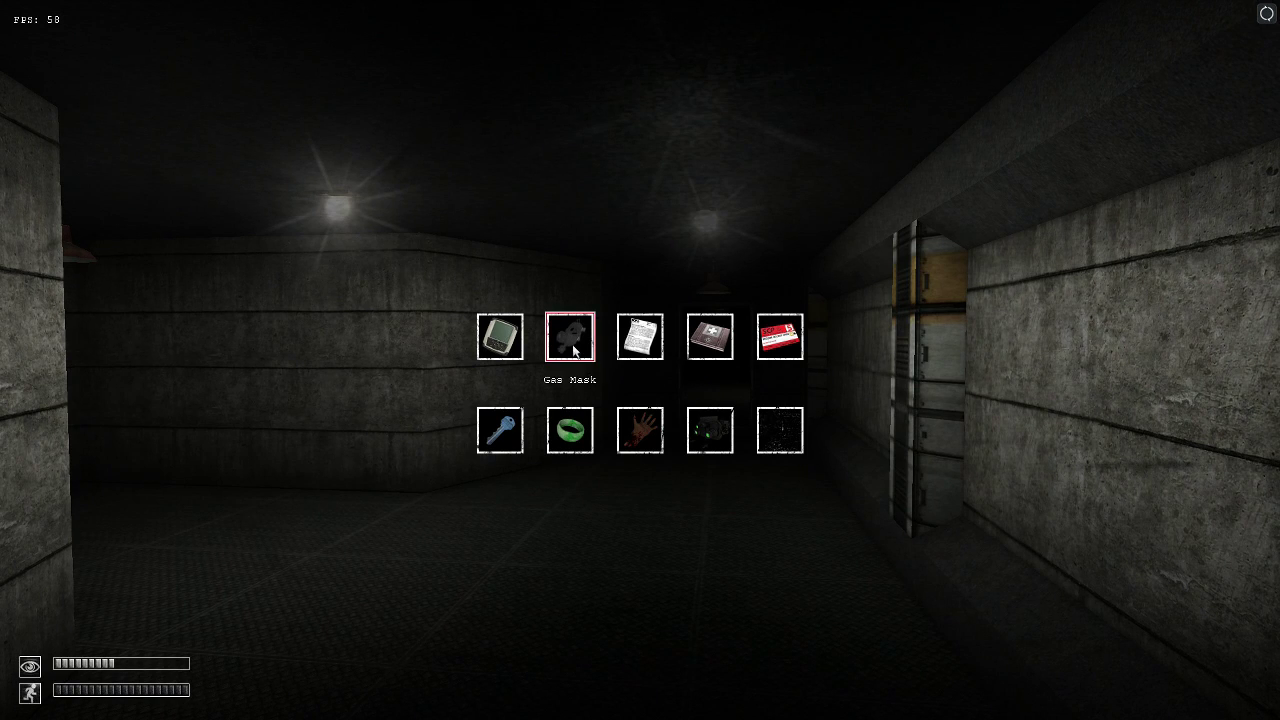
key(F5)
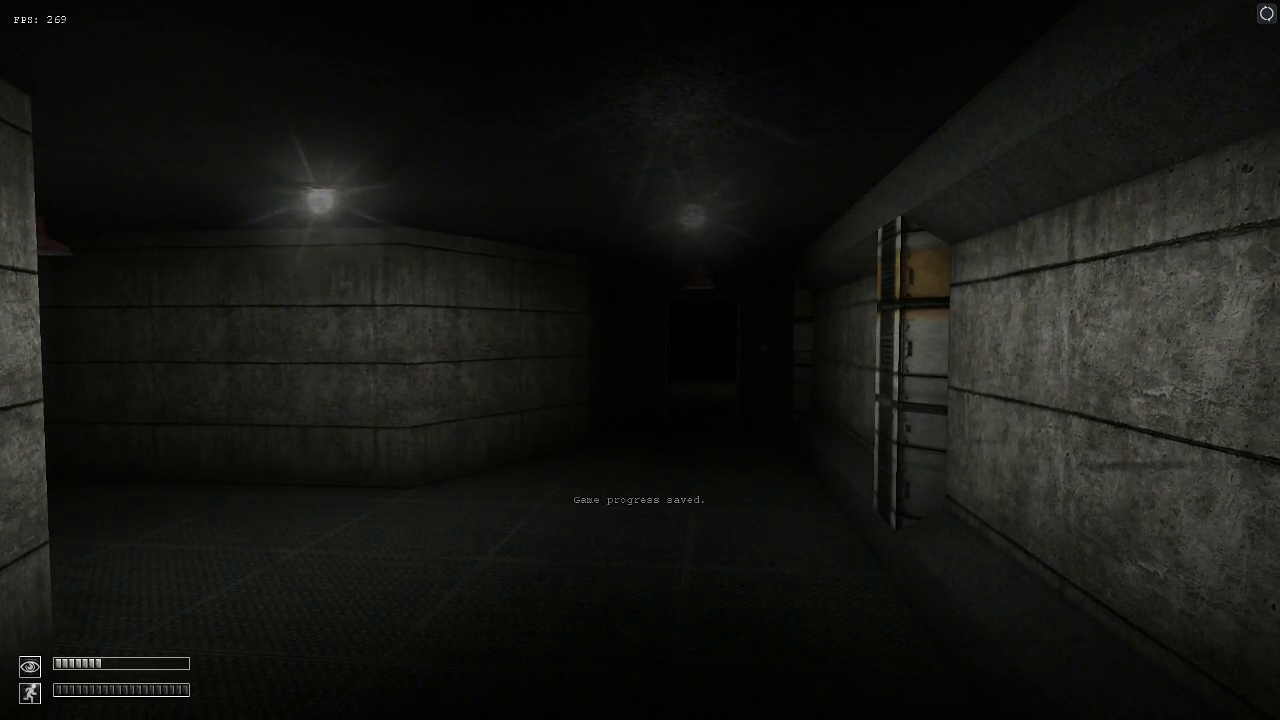
Walk through the concrete corridors and lit room toward the dark tunnel opening.
key(w)
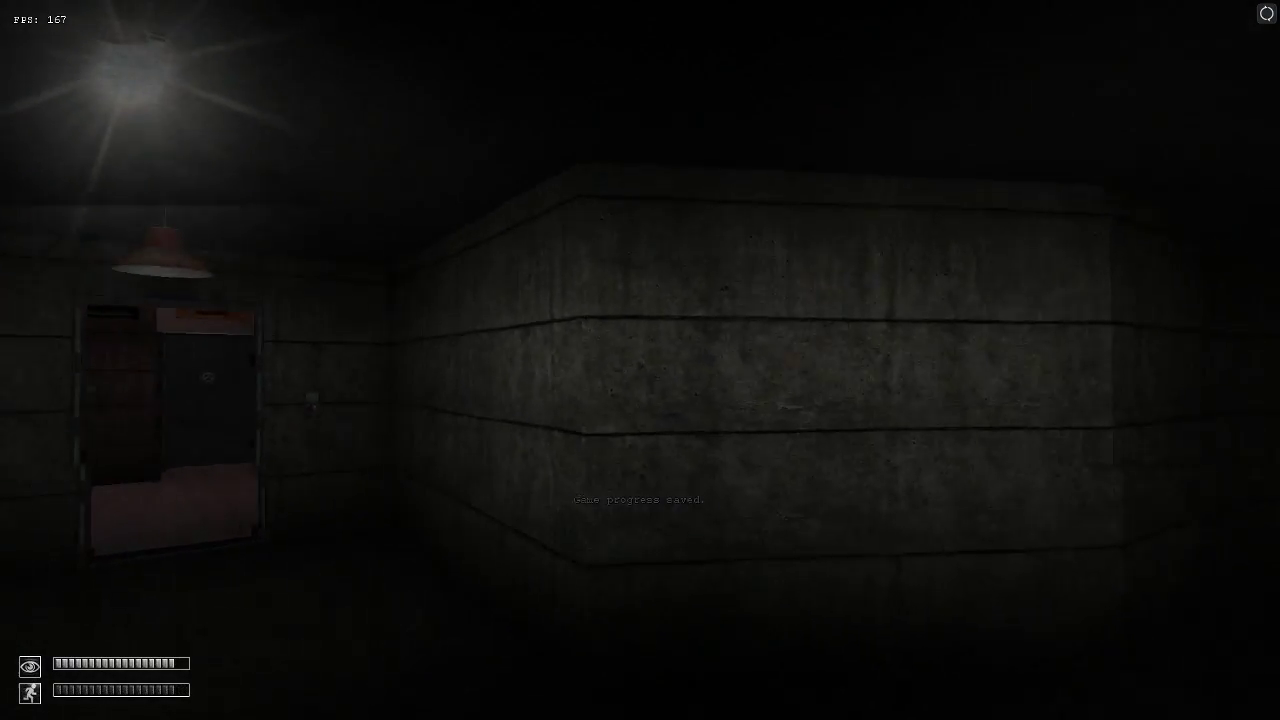
key(w)
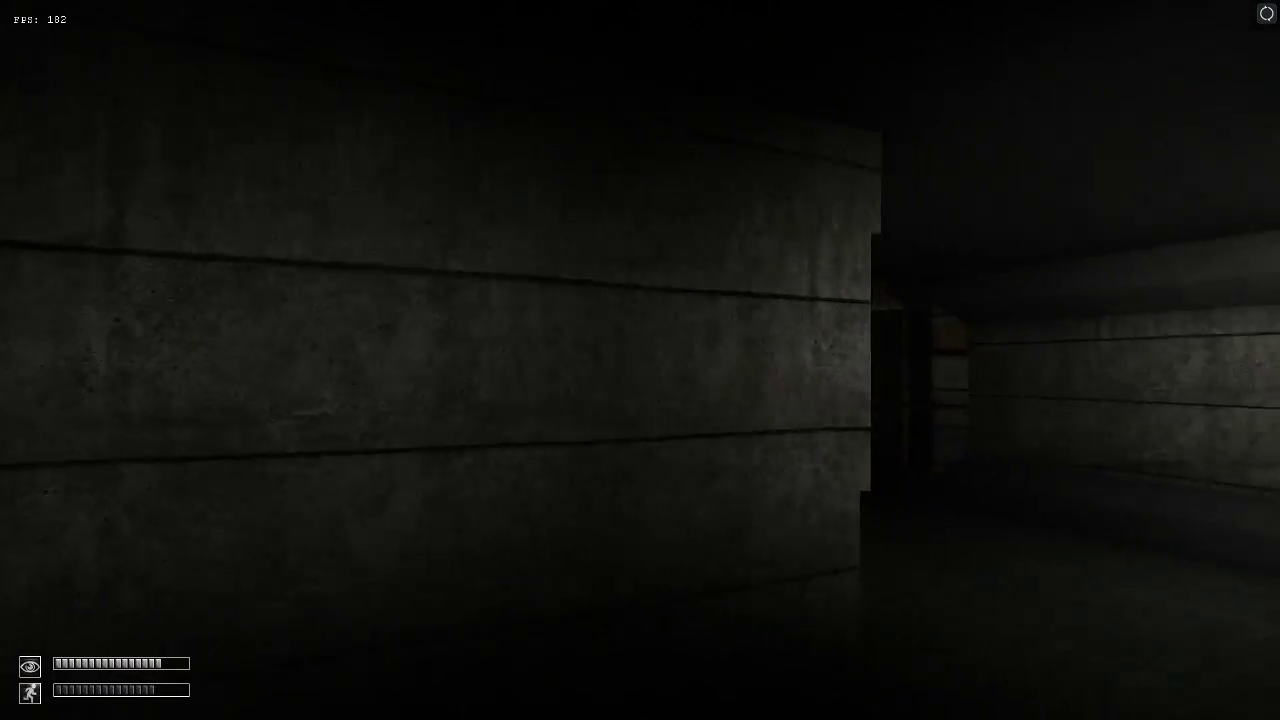
key(w)
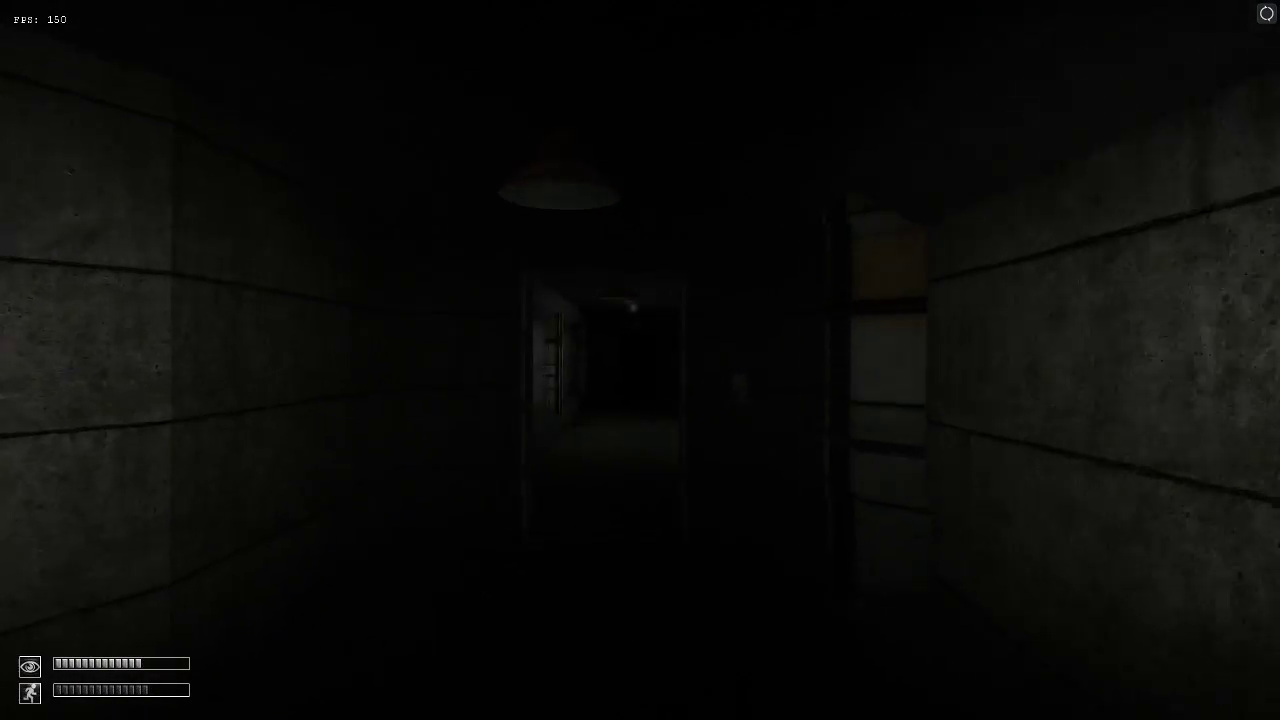
key(w)
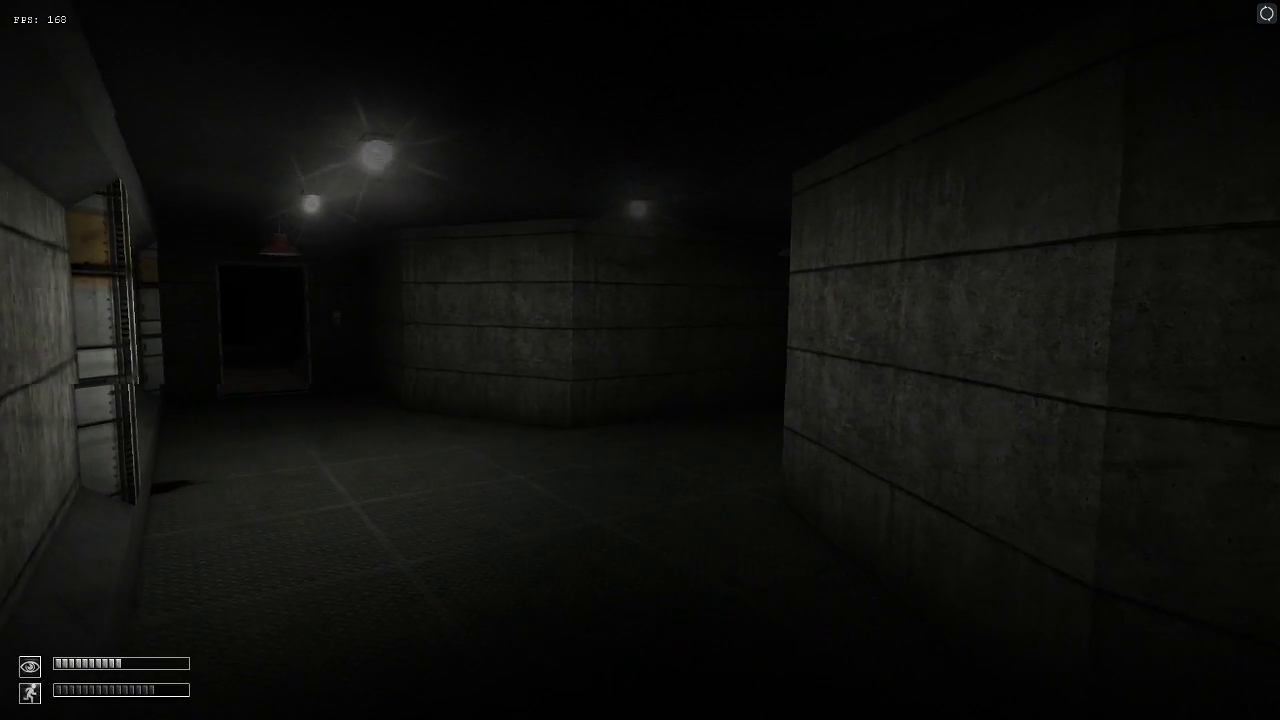
key(w)
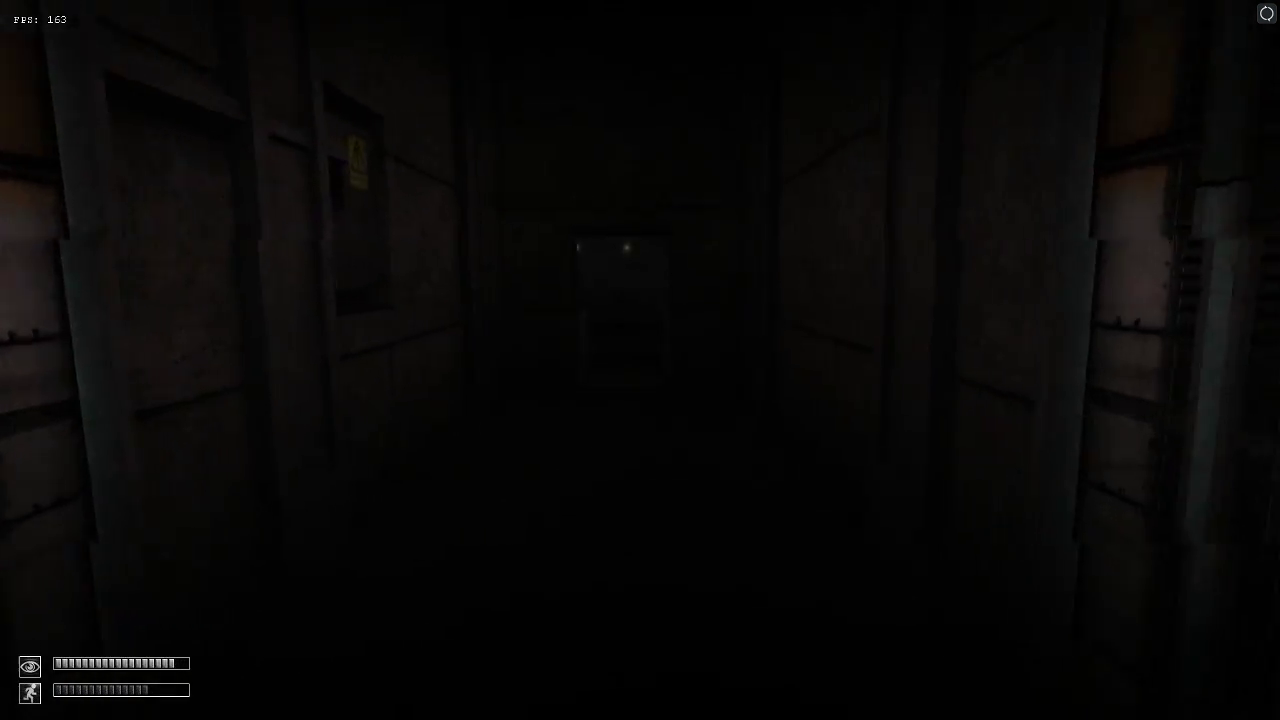
Walk through the dark doorway past the warning-sign door and look toward SCP-096's windows.
key(w)
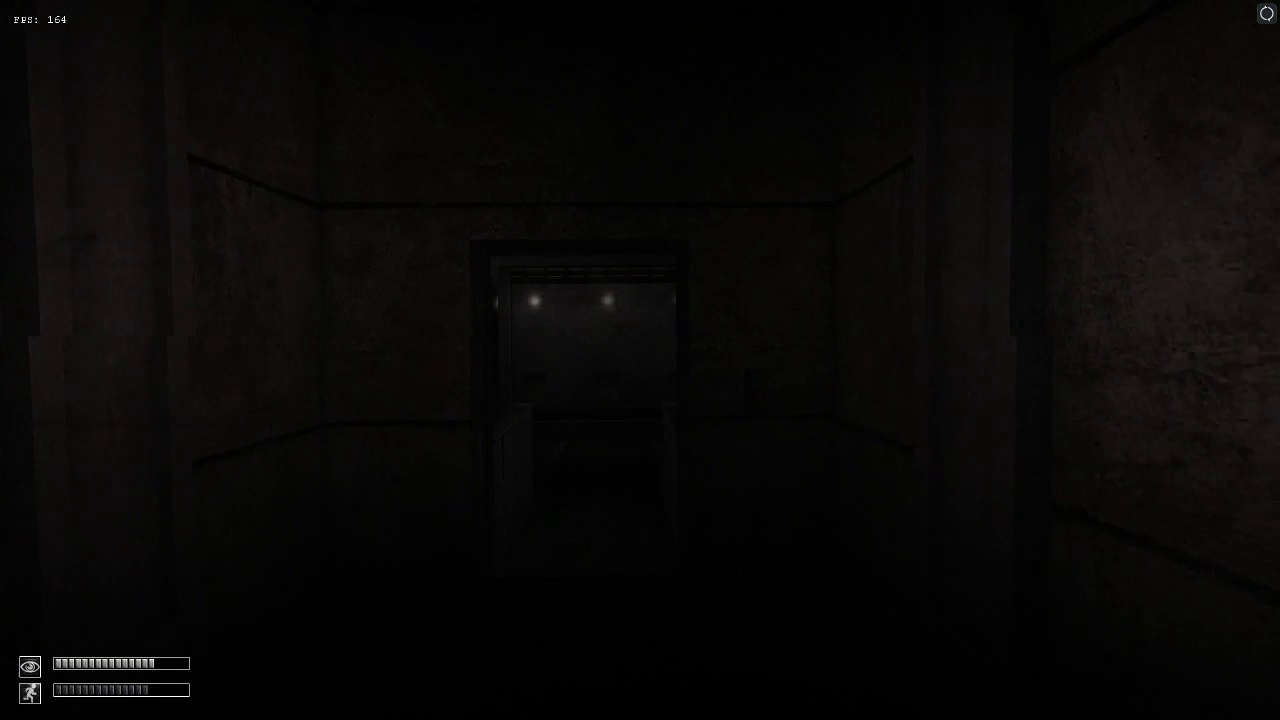
key(w)
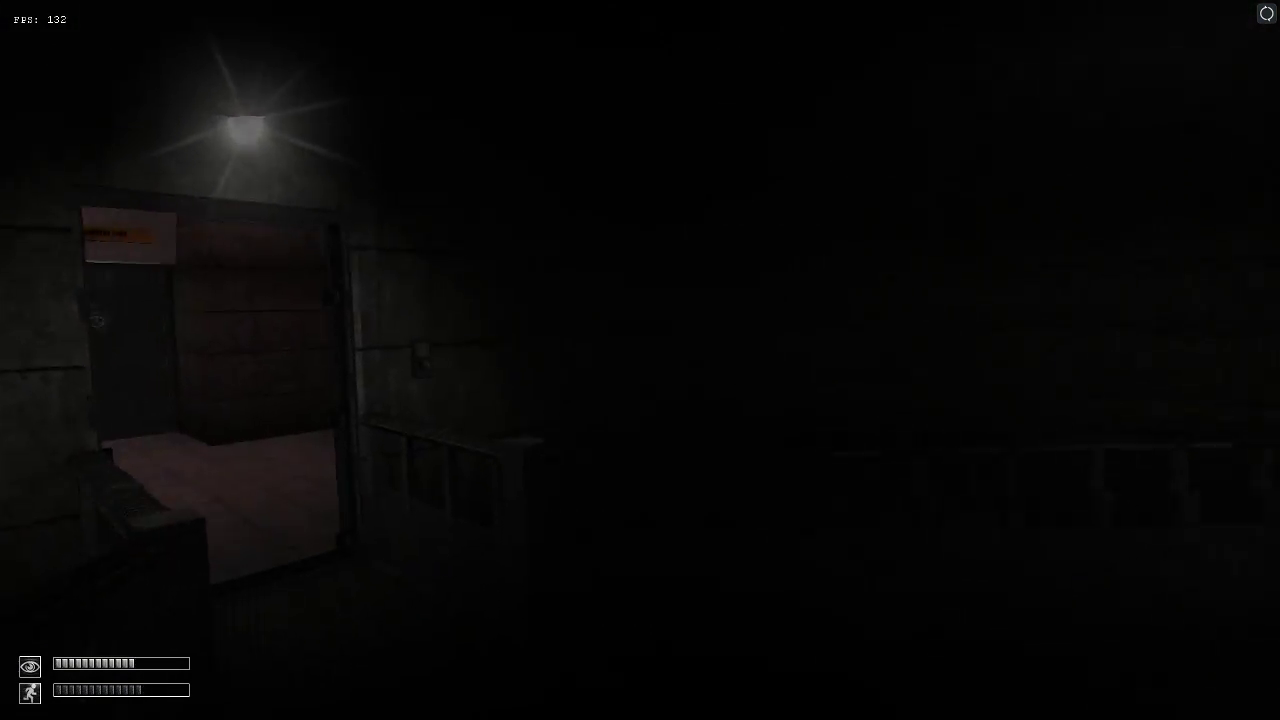
key(w)
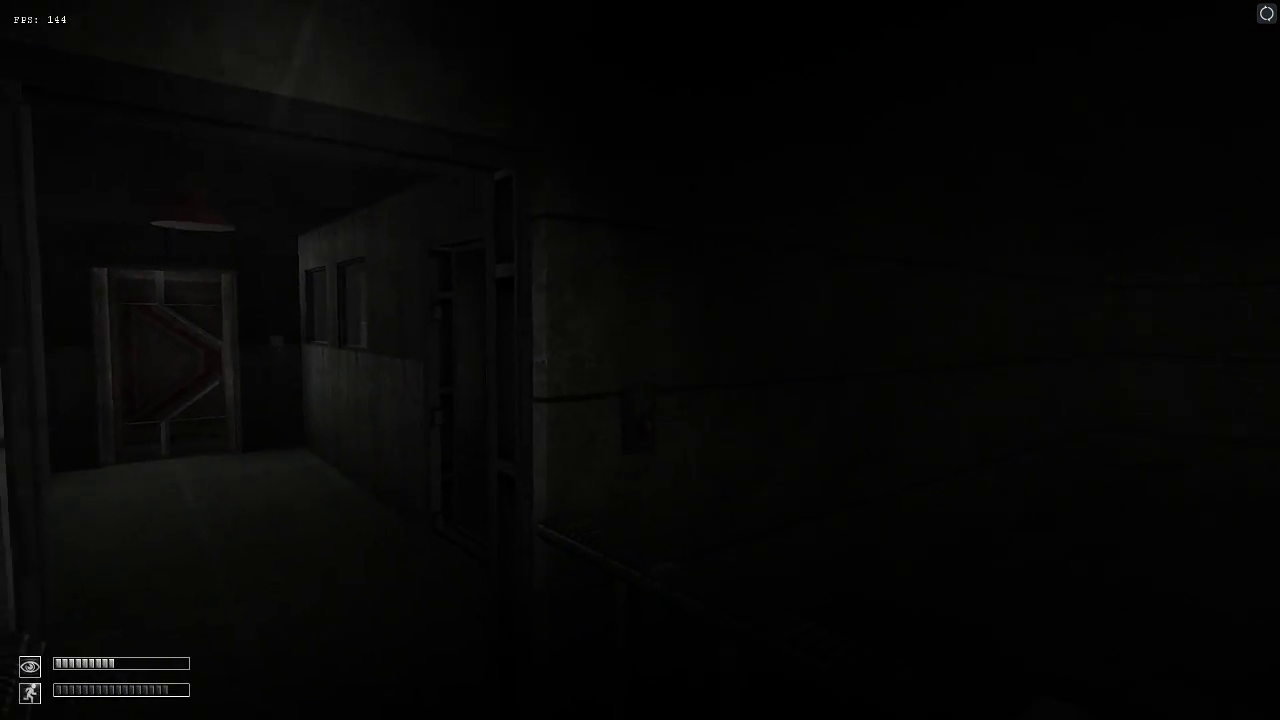
key(w)
key(w)
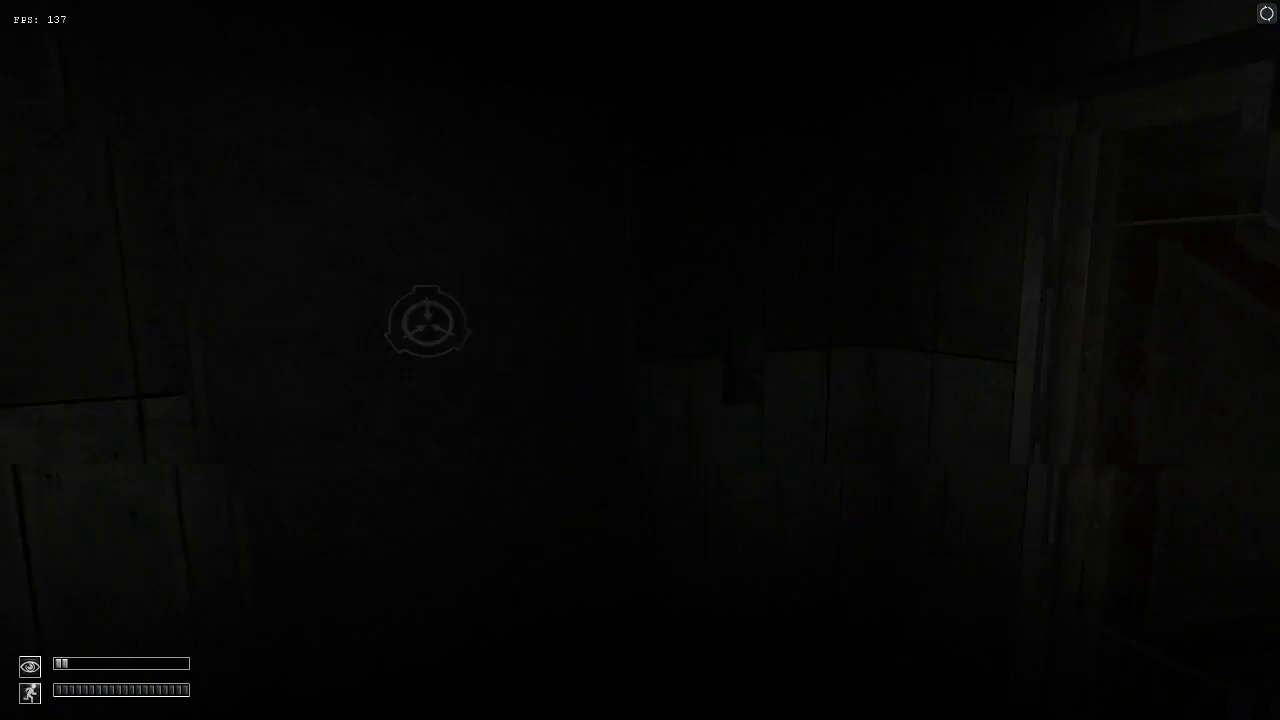
key(w)
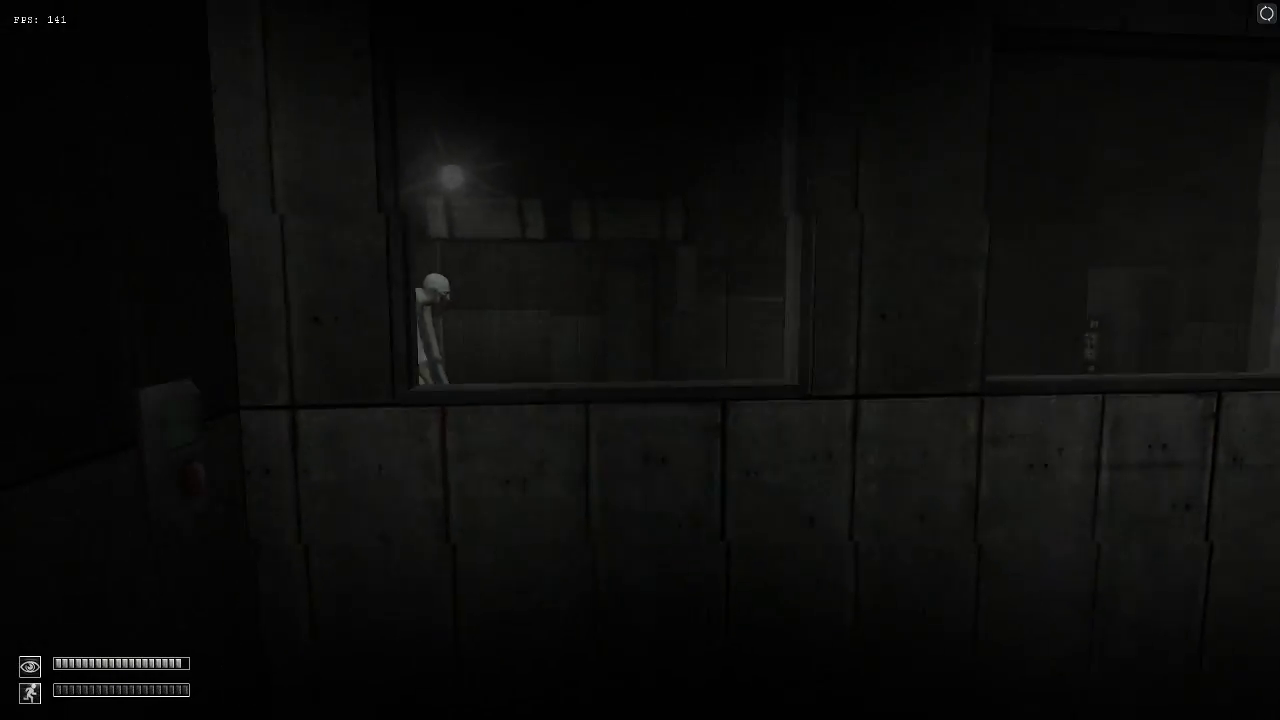
key(w)
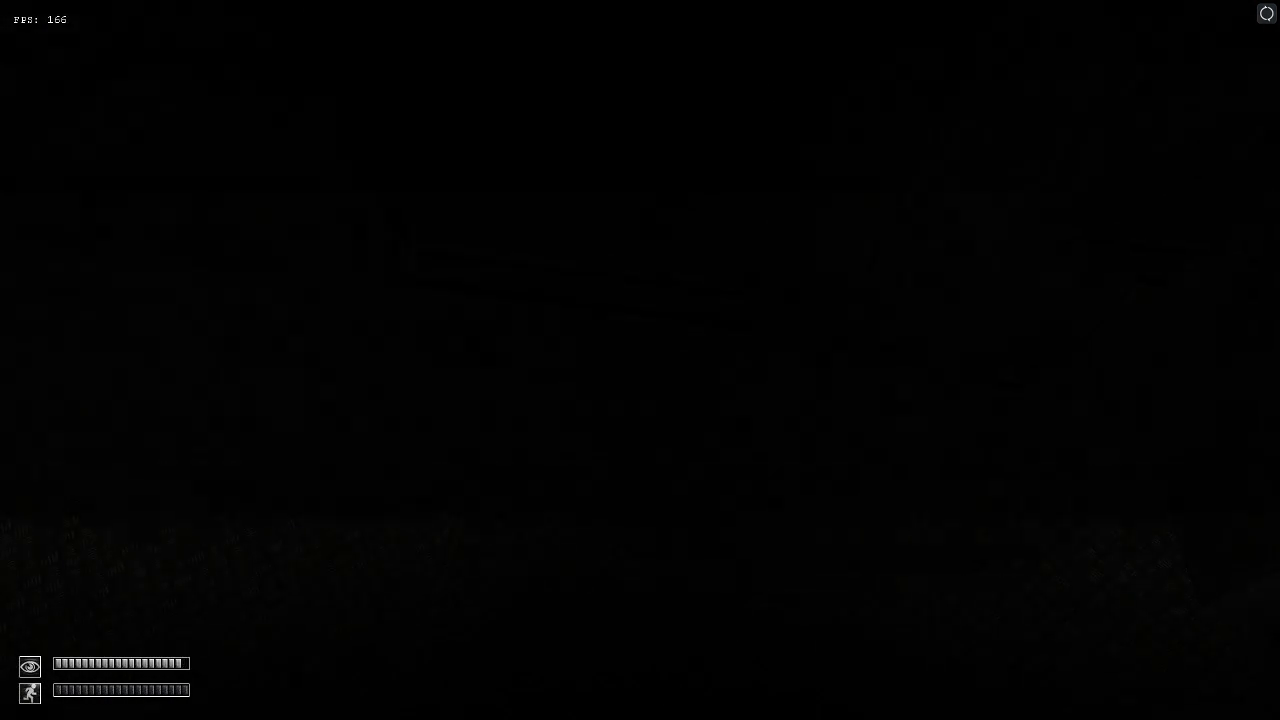
Close your eyes to get past SCP-096, then pull the FUEL PUMP lever switch.
key(space)
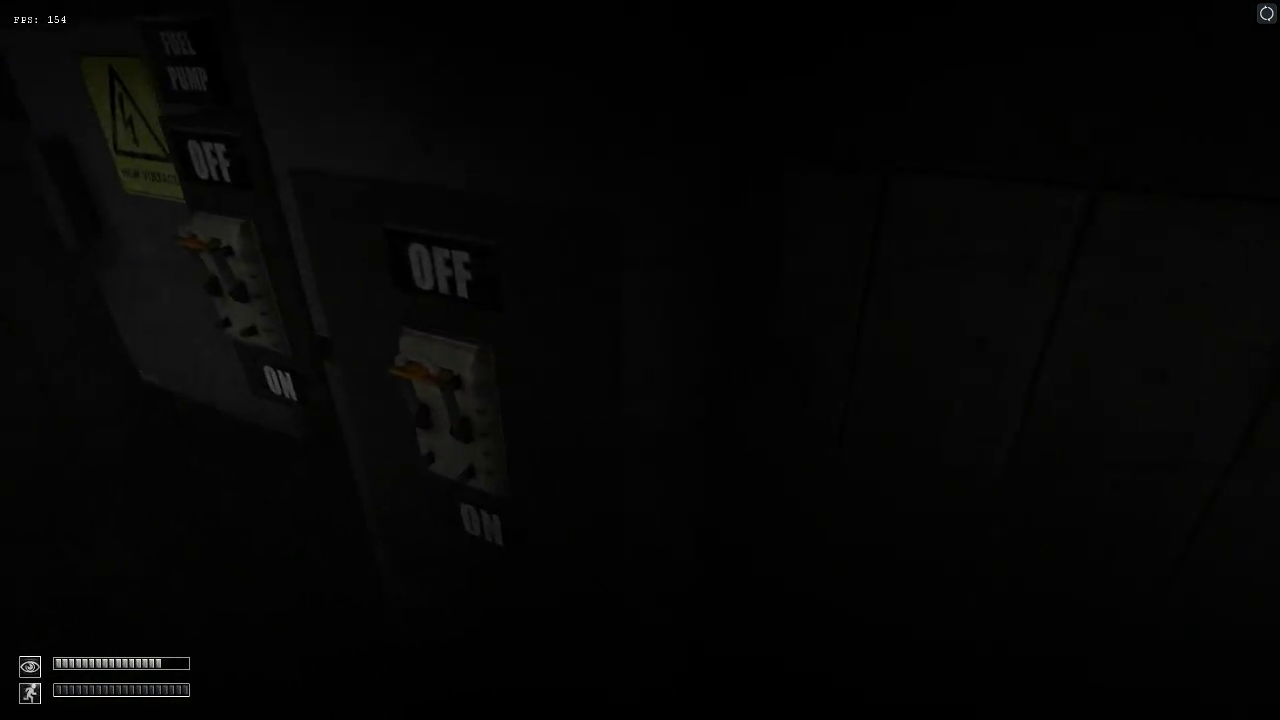
click(640, 360)
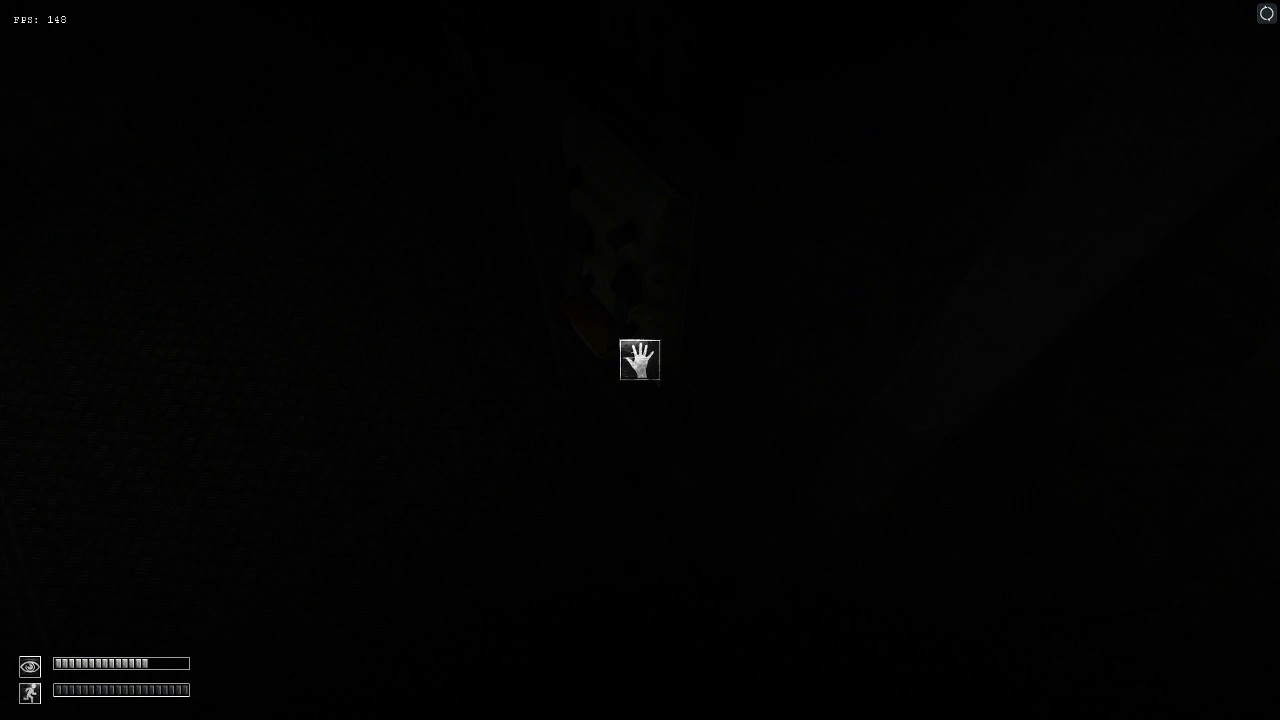
click(640, 360)
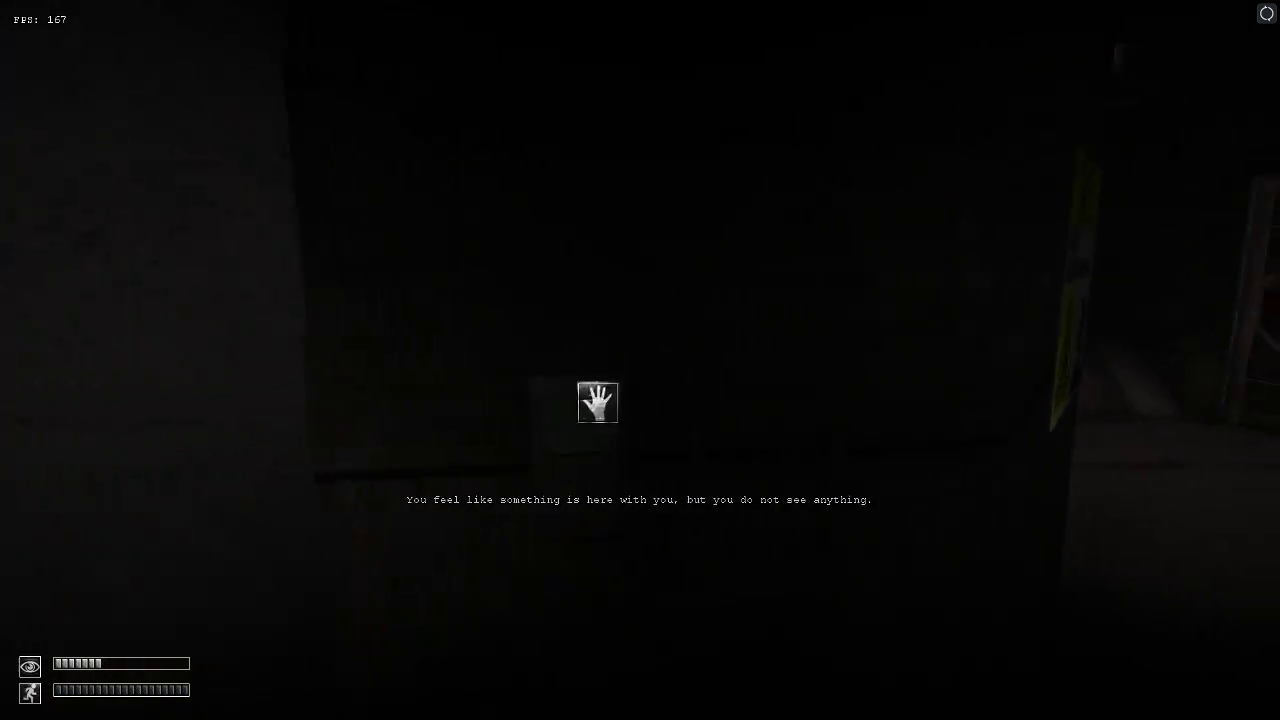
Insert the keycard, glance at the S-NAV, then use the door slot and walk through.
key(Tab)
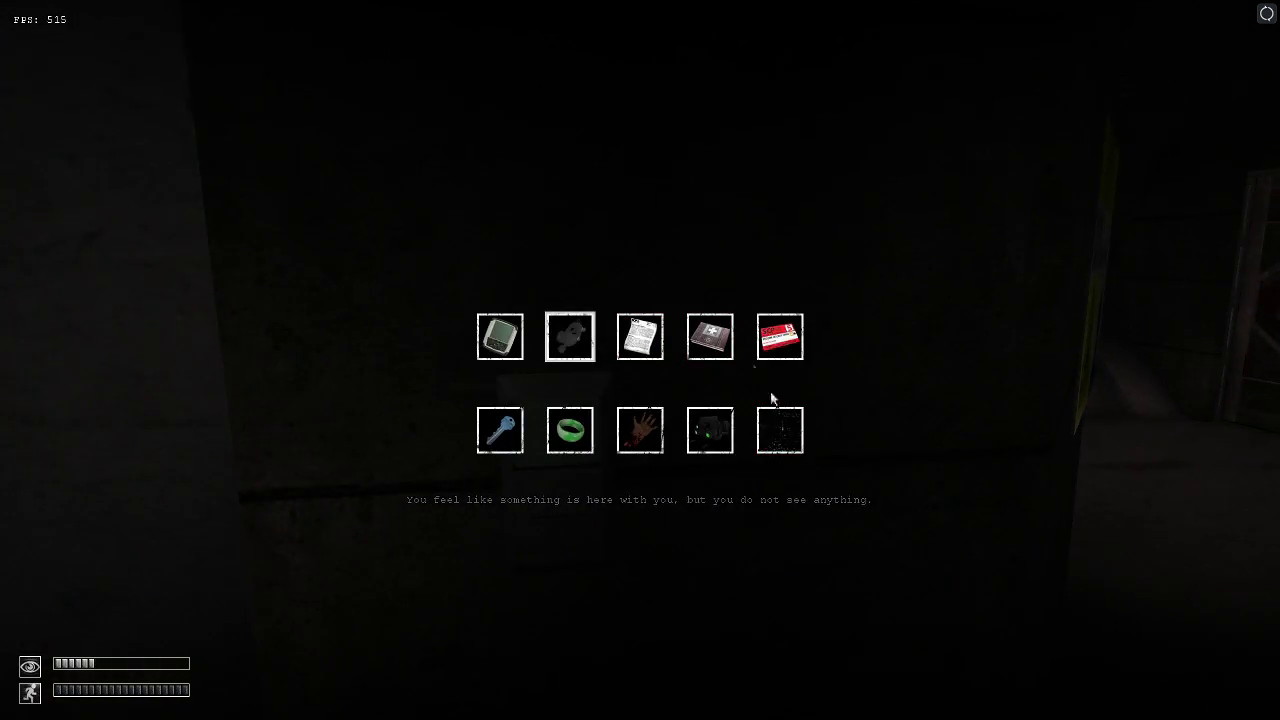
double_click(780, 336)
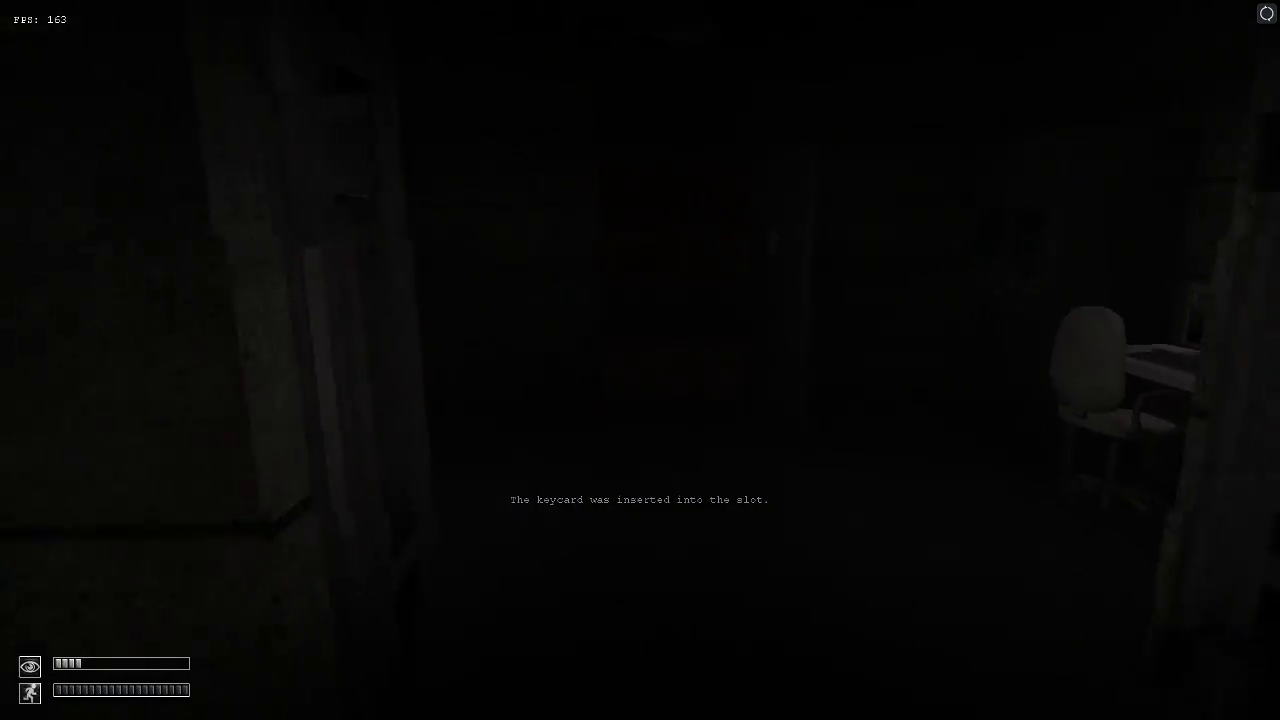
key(Tab)
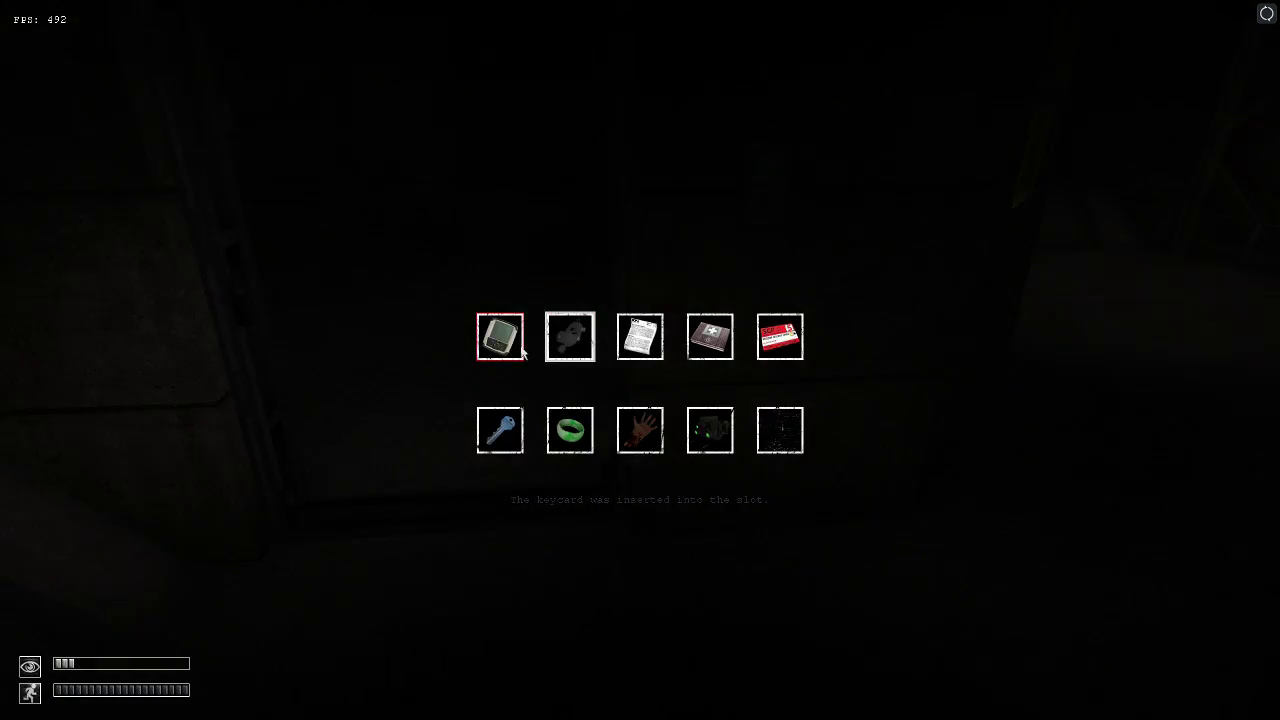
double_click(500, 336)
double_click(1145, 520)
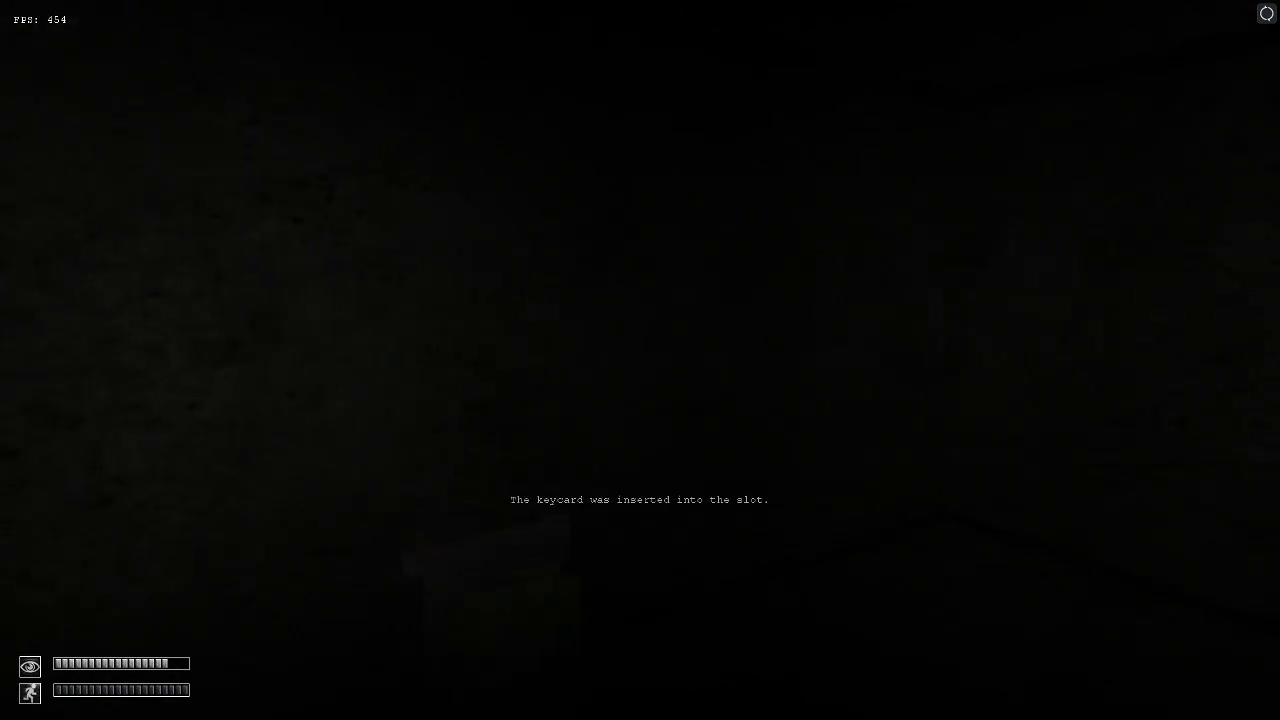
key(w)
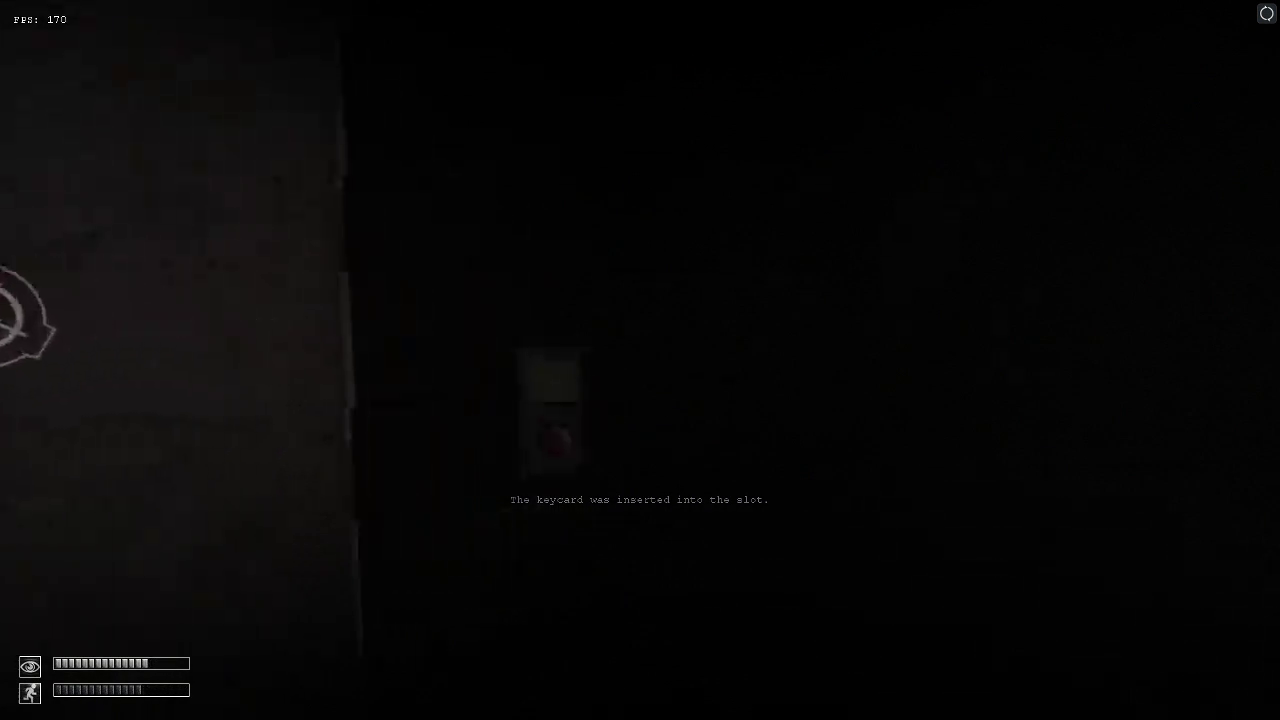
click(692, 405)
key(w)
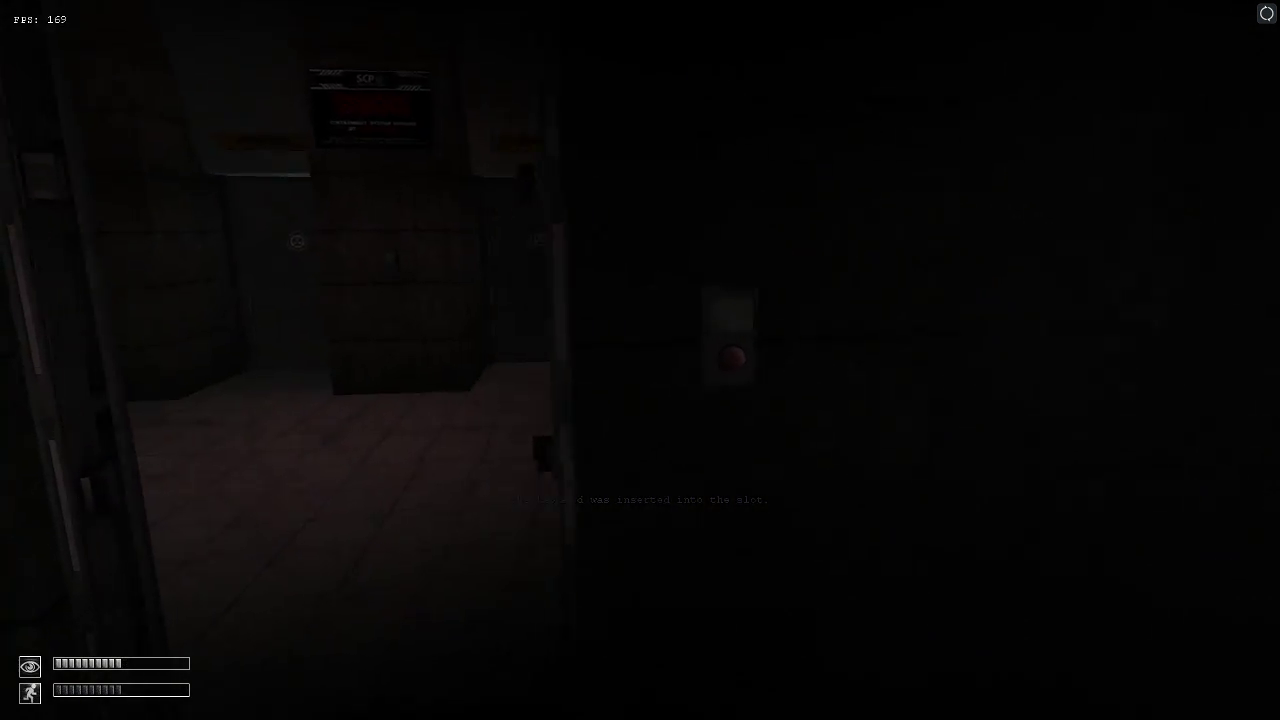
Walk past the teddy bear window and through dark rooms to the warning sign.
key(w)
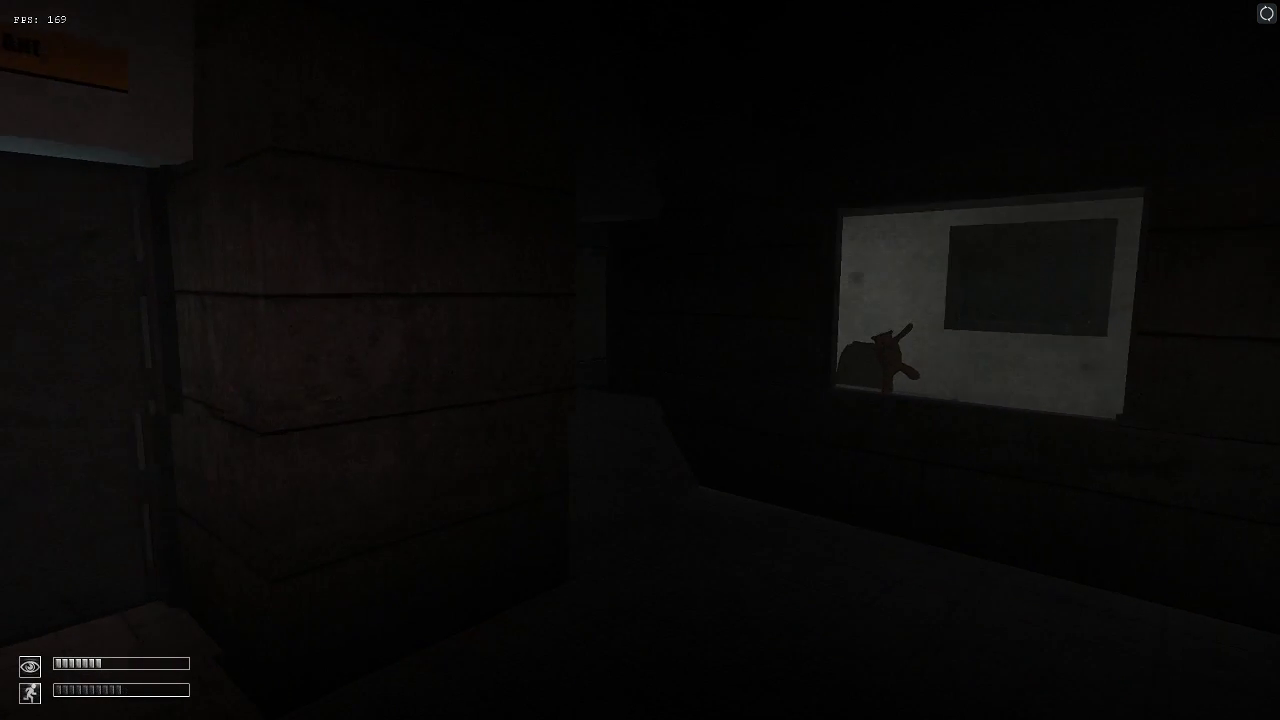
key(w)
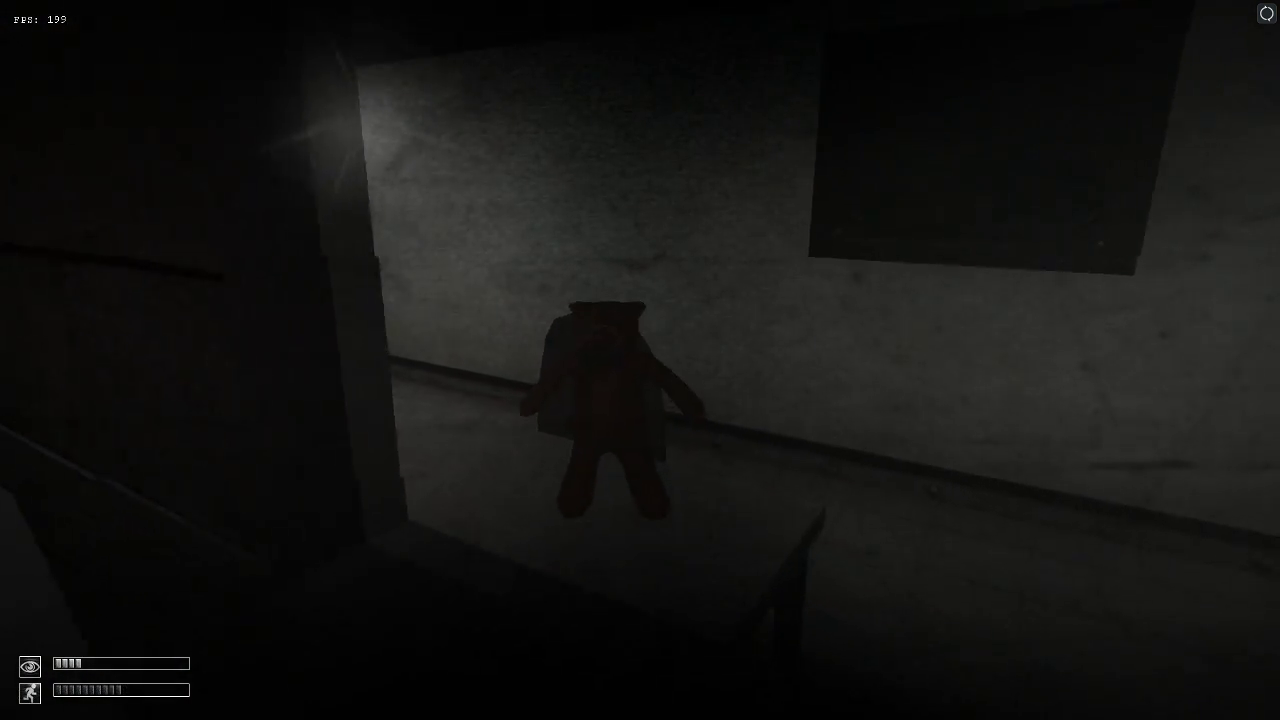
key(w)
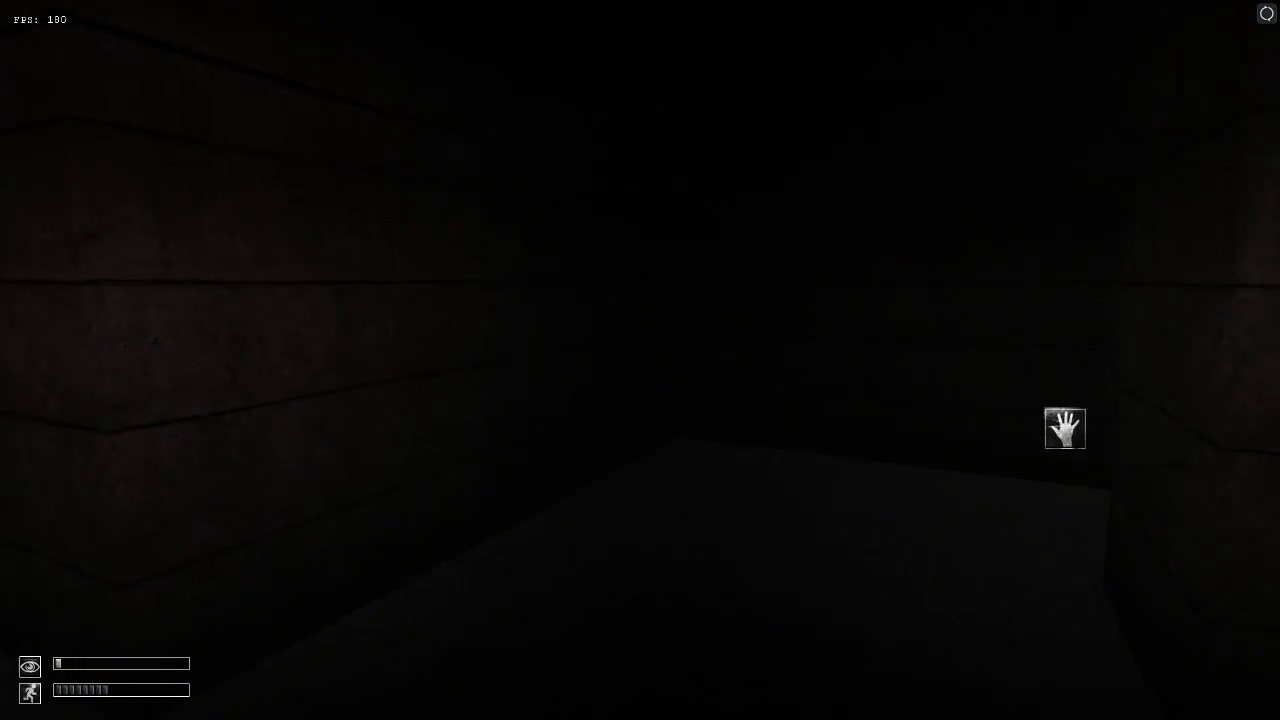
key(w)
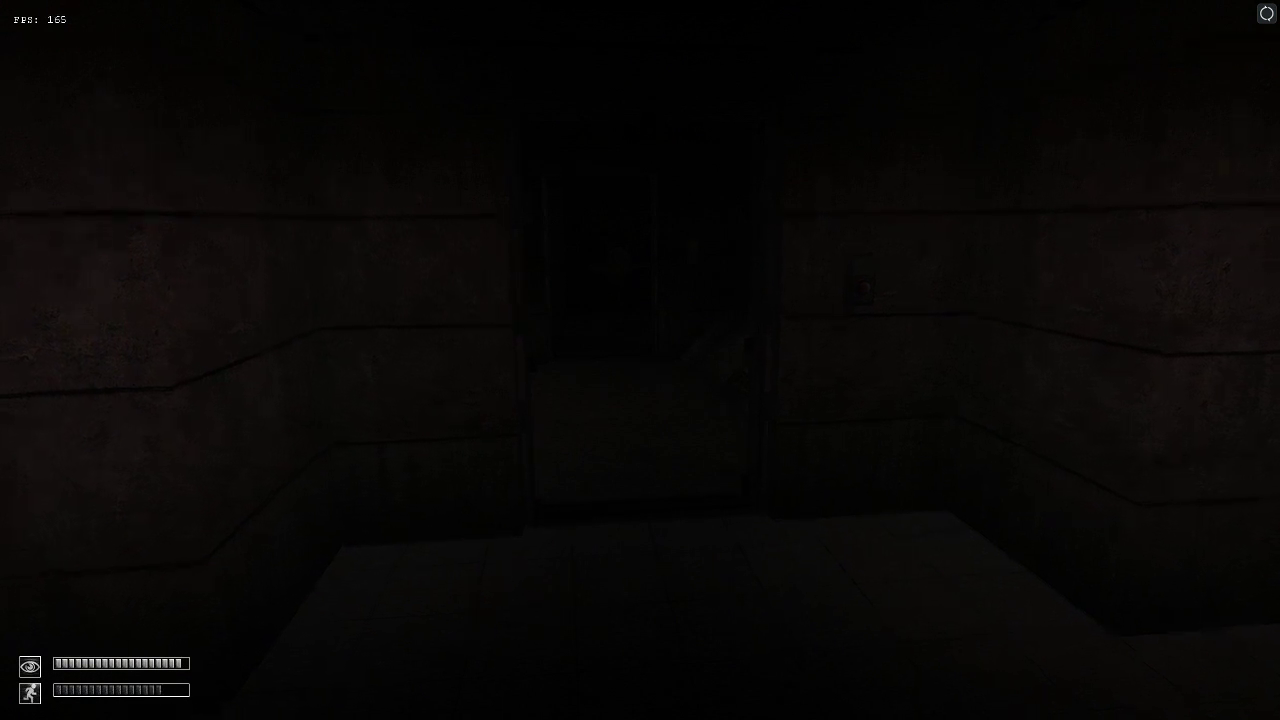
key(w)
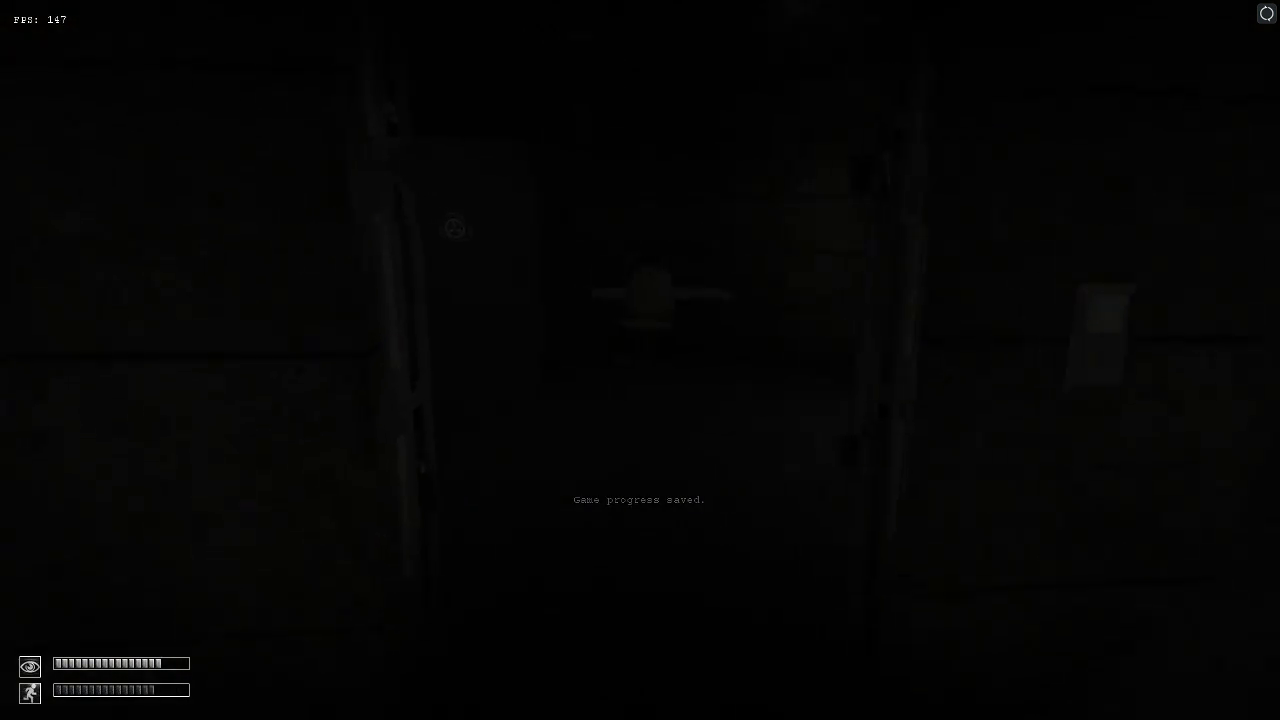
key(w)
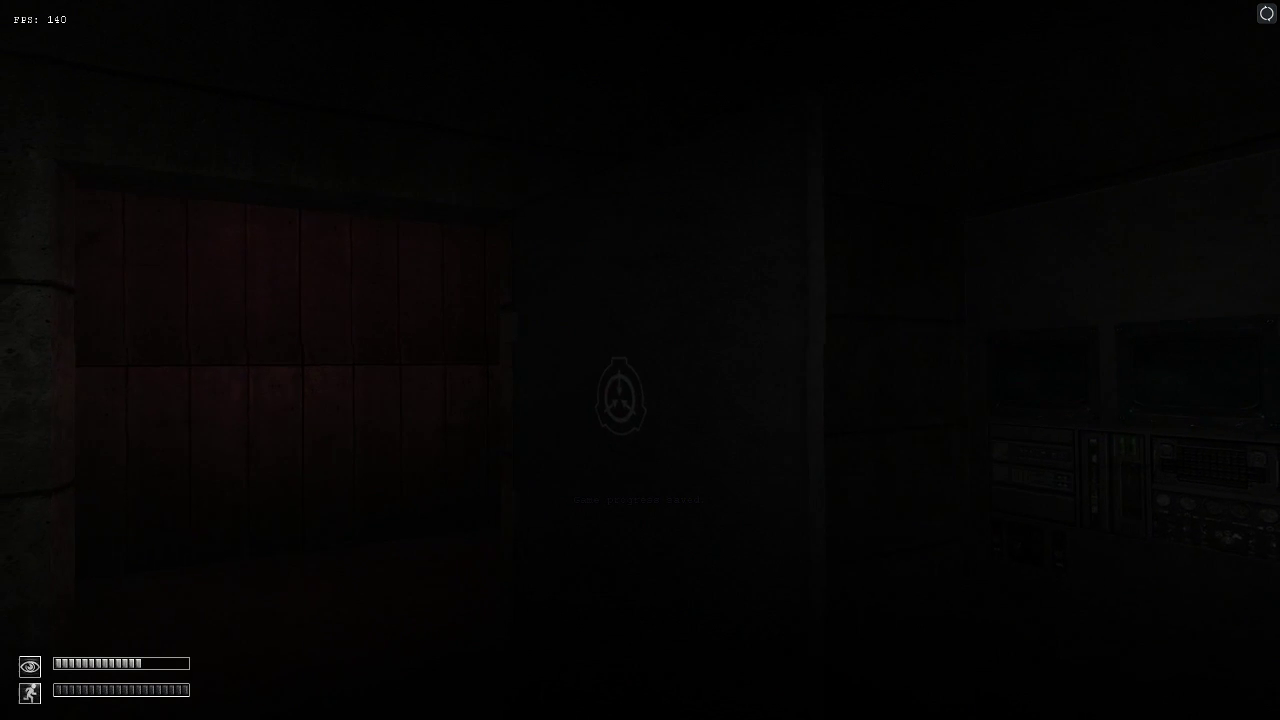
key(w)
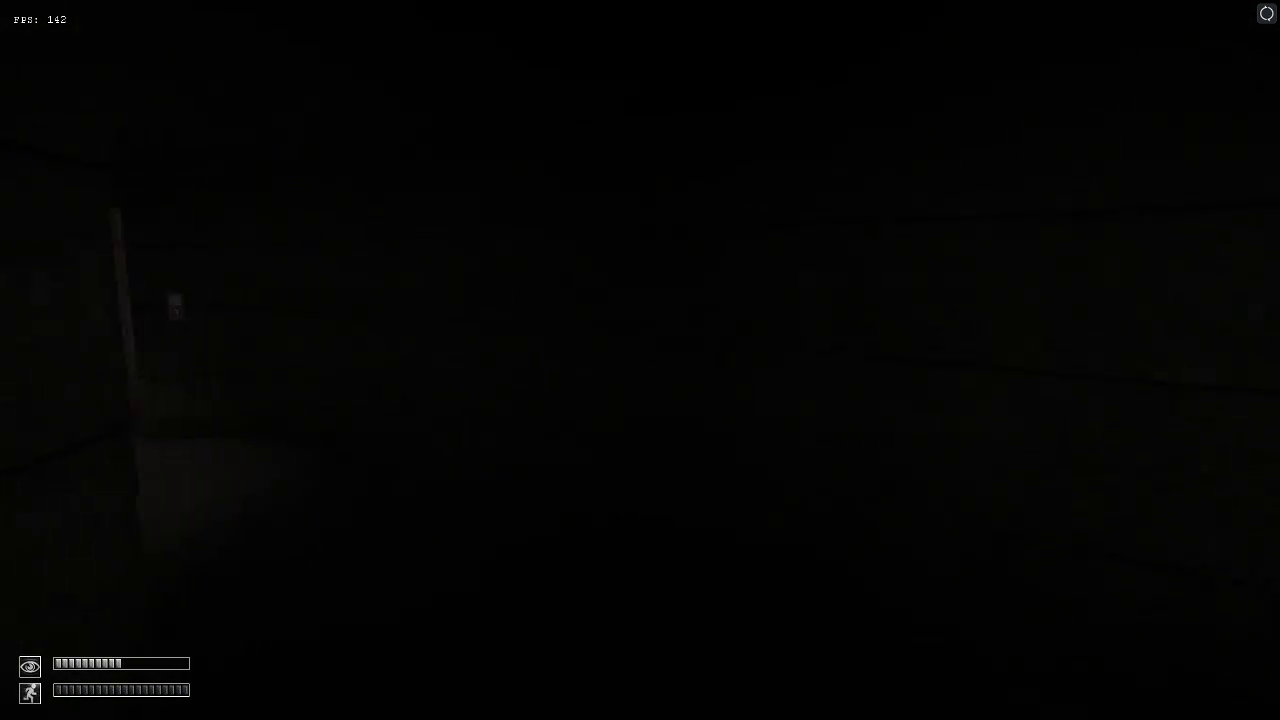
key(w)
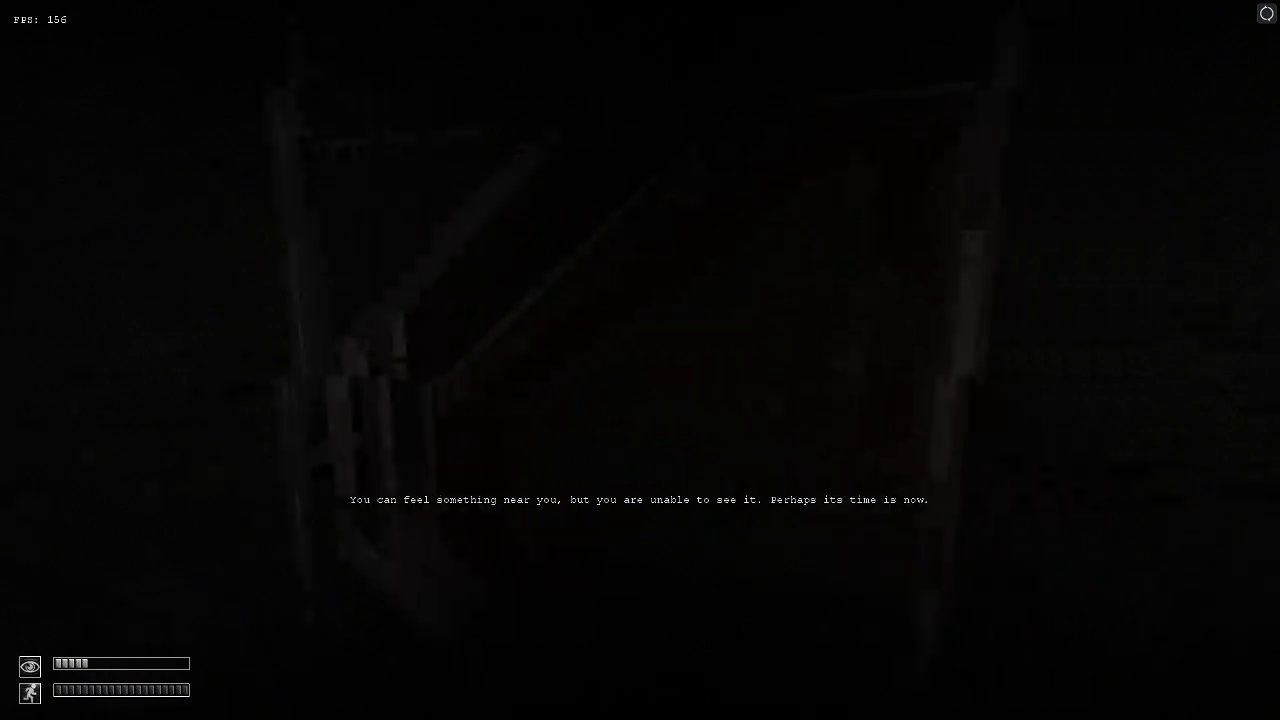
Cross the dark staircase area, save with F5, and follow the lamp-lit corridor into the tunnel.
key(w)
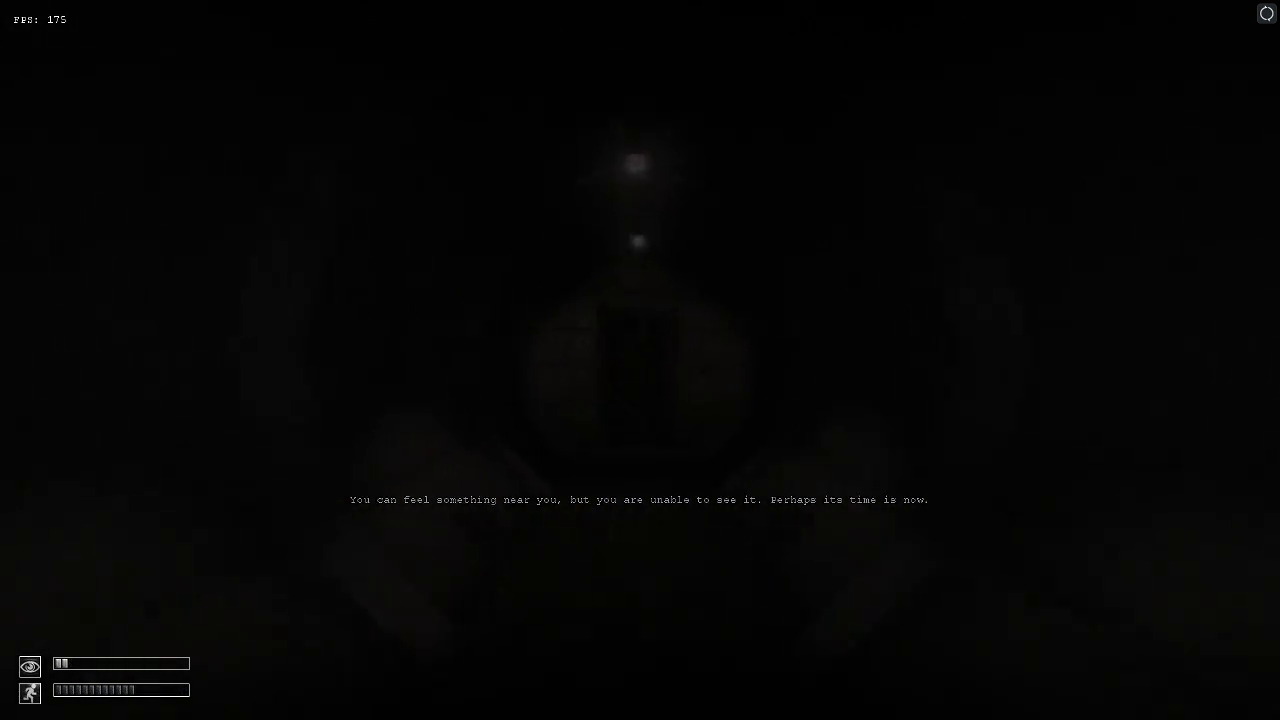
key(w)
key(F5)
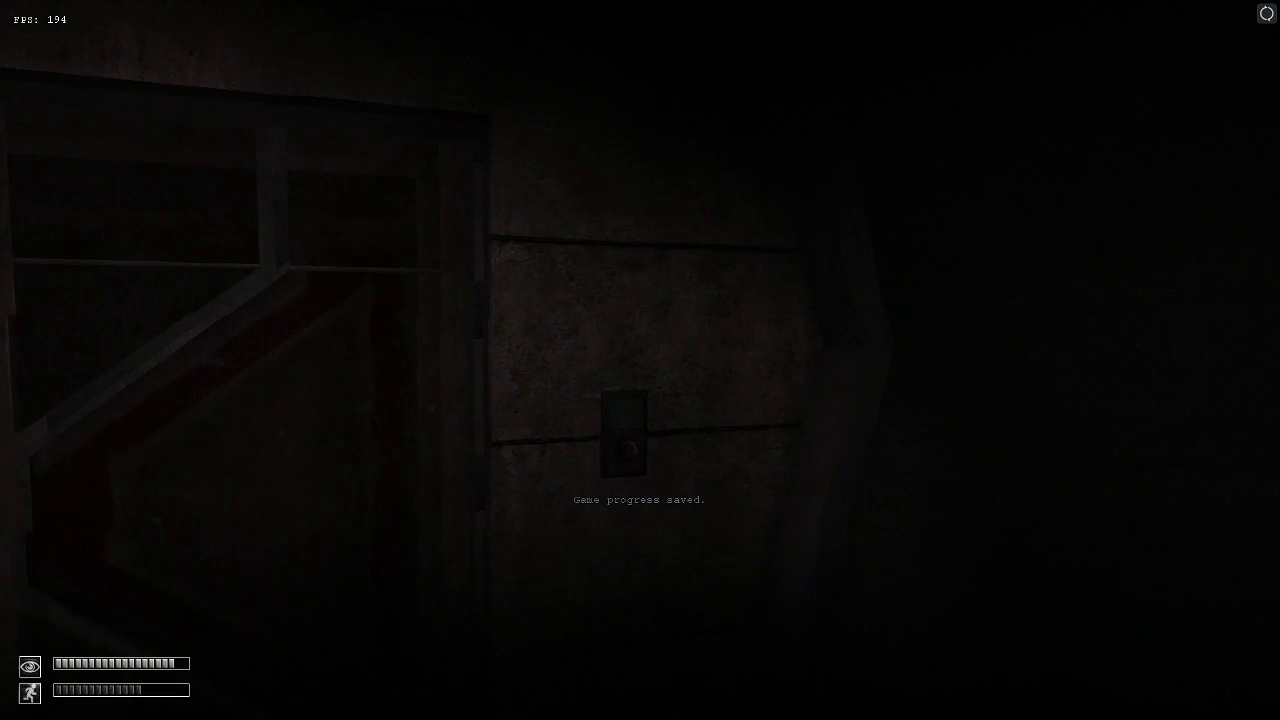
key(w)
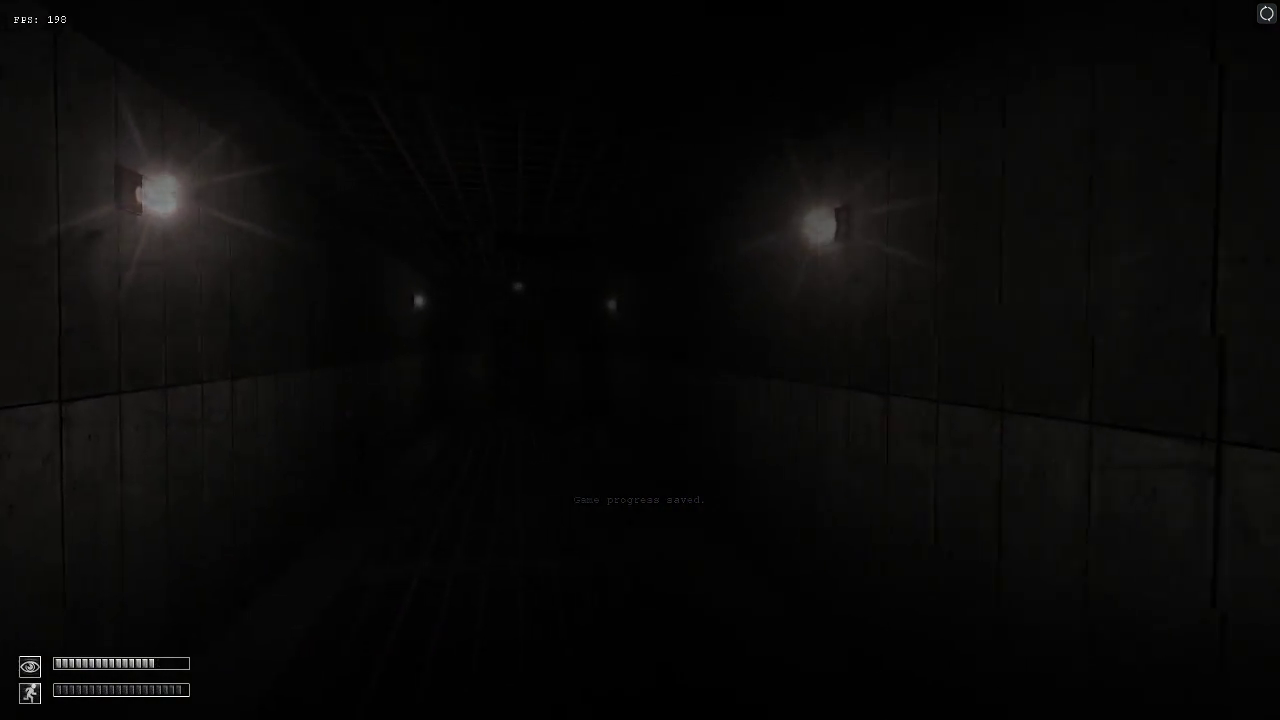
key(w)
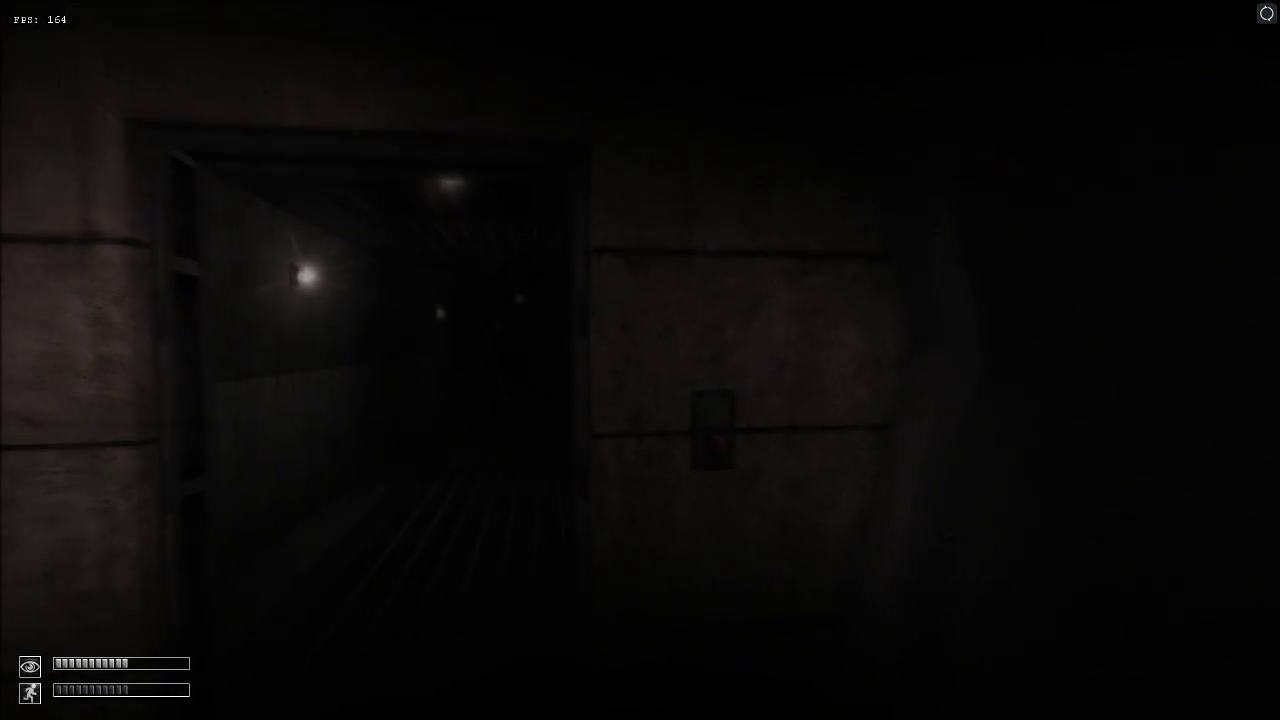
key(w)
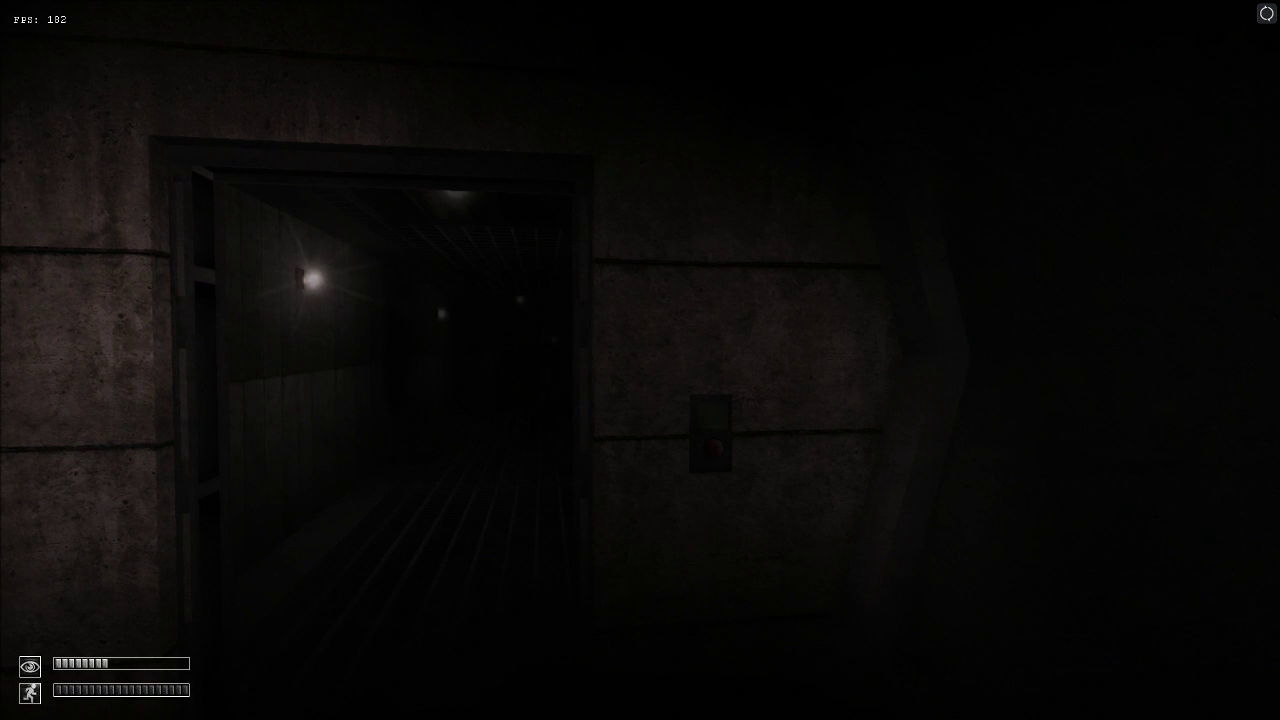
key(w)
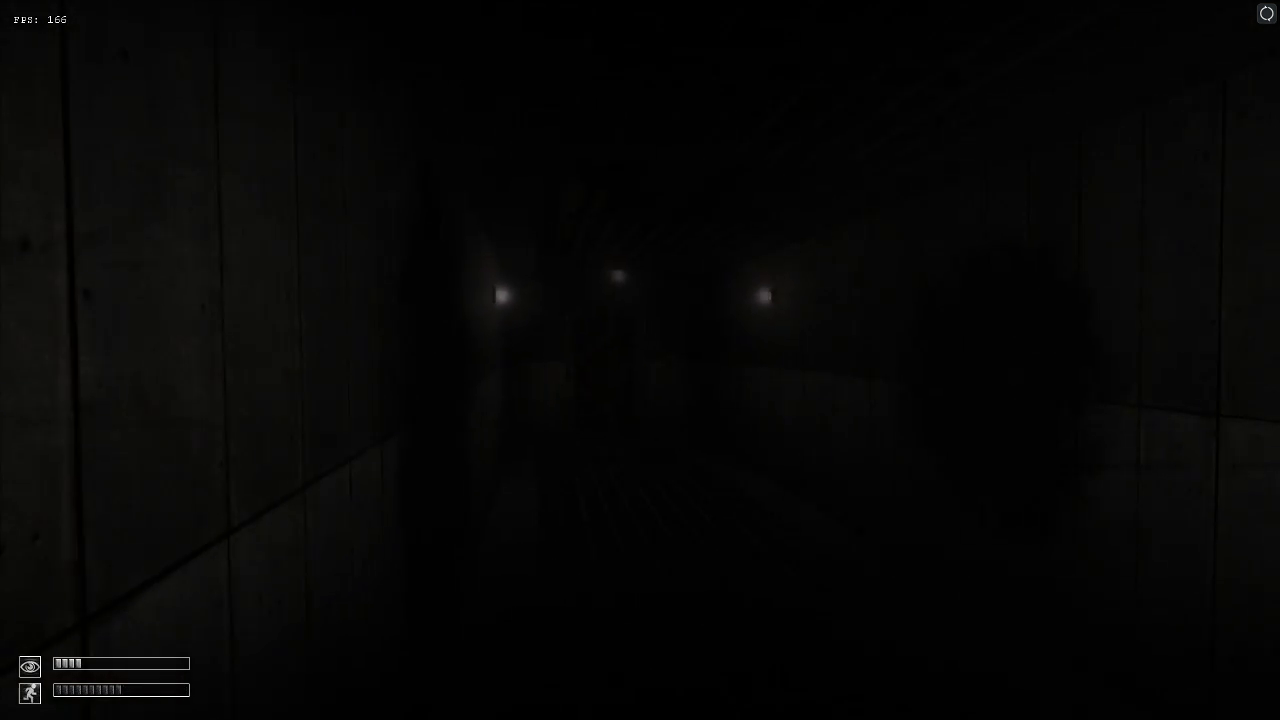
key(w)
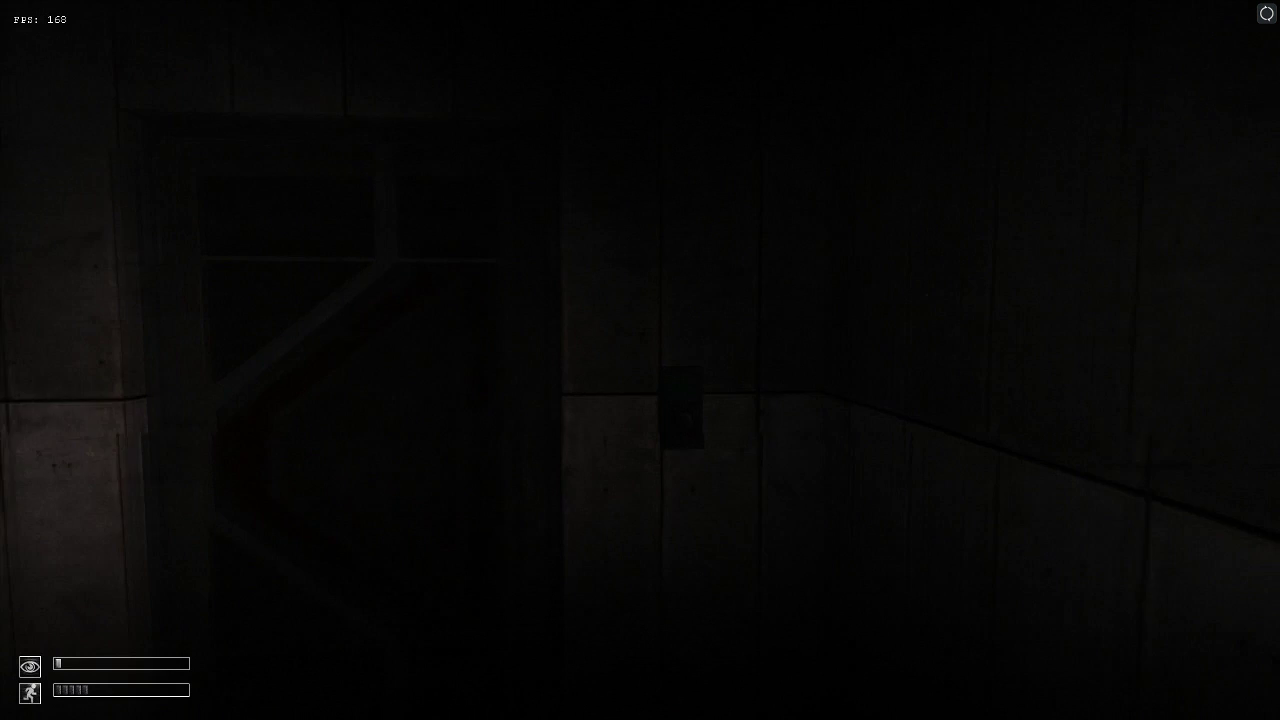
key(w)
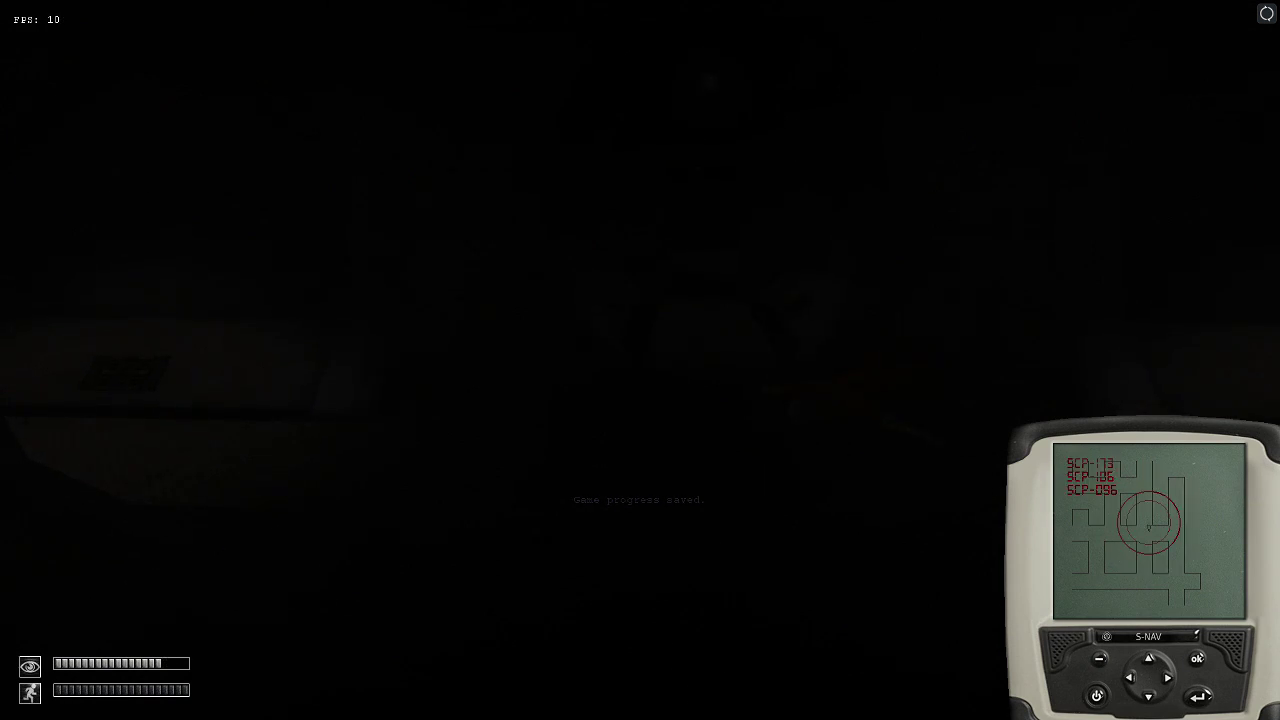
Put away the S-NAV and walk through the dark tunnel toward the lit doorway.
double_click(1140, 560)
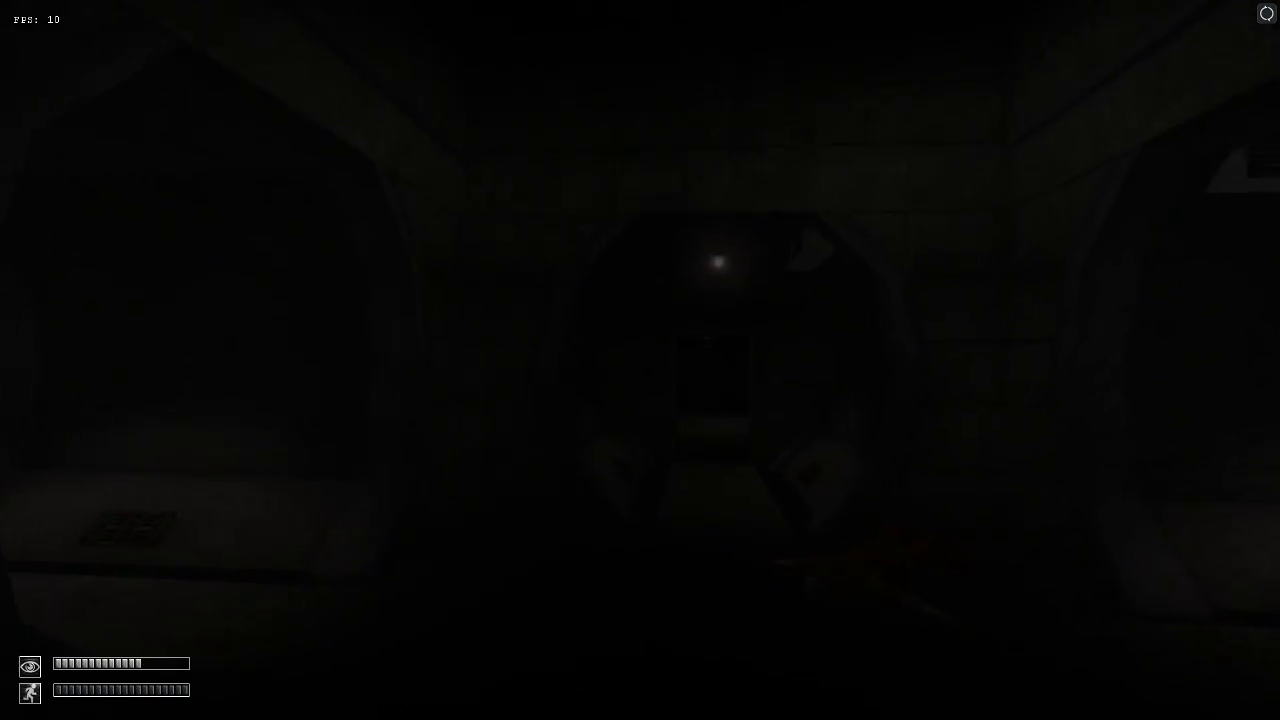
key(w)
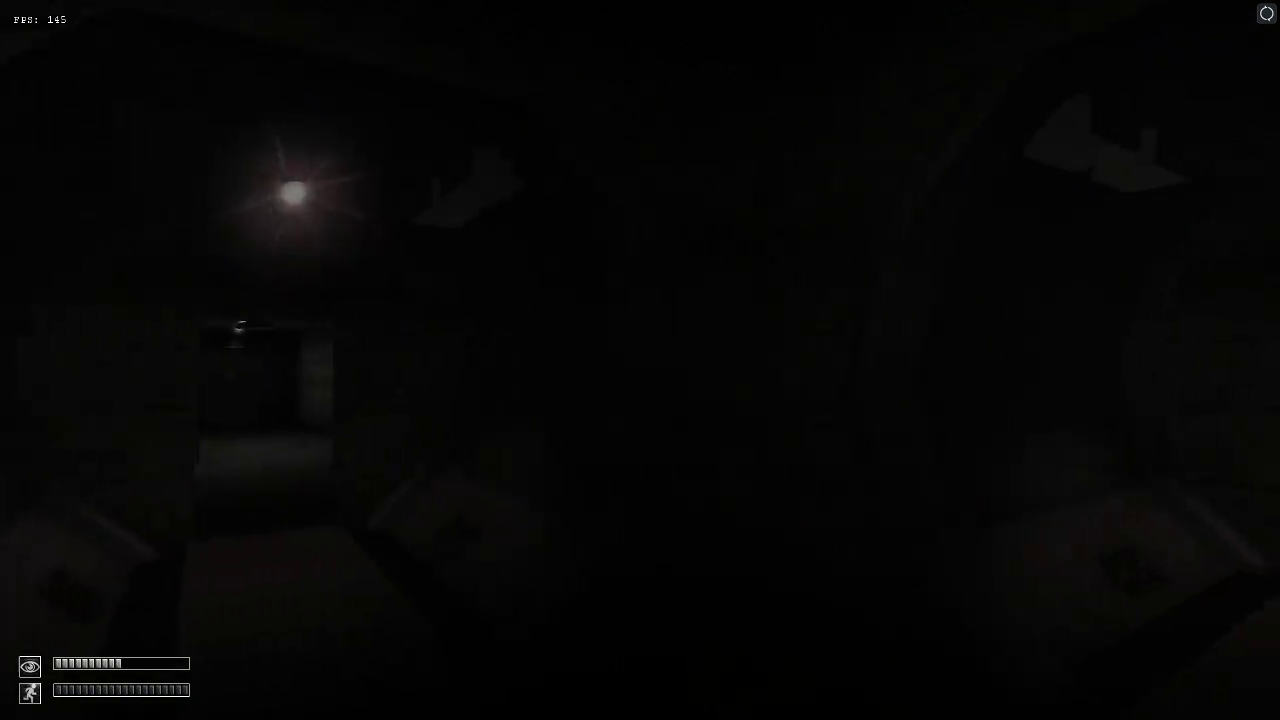
key(w)
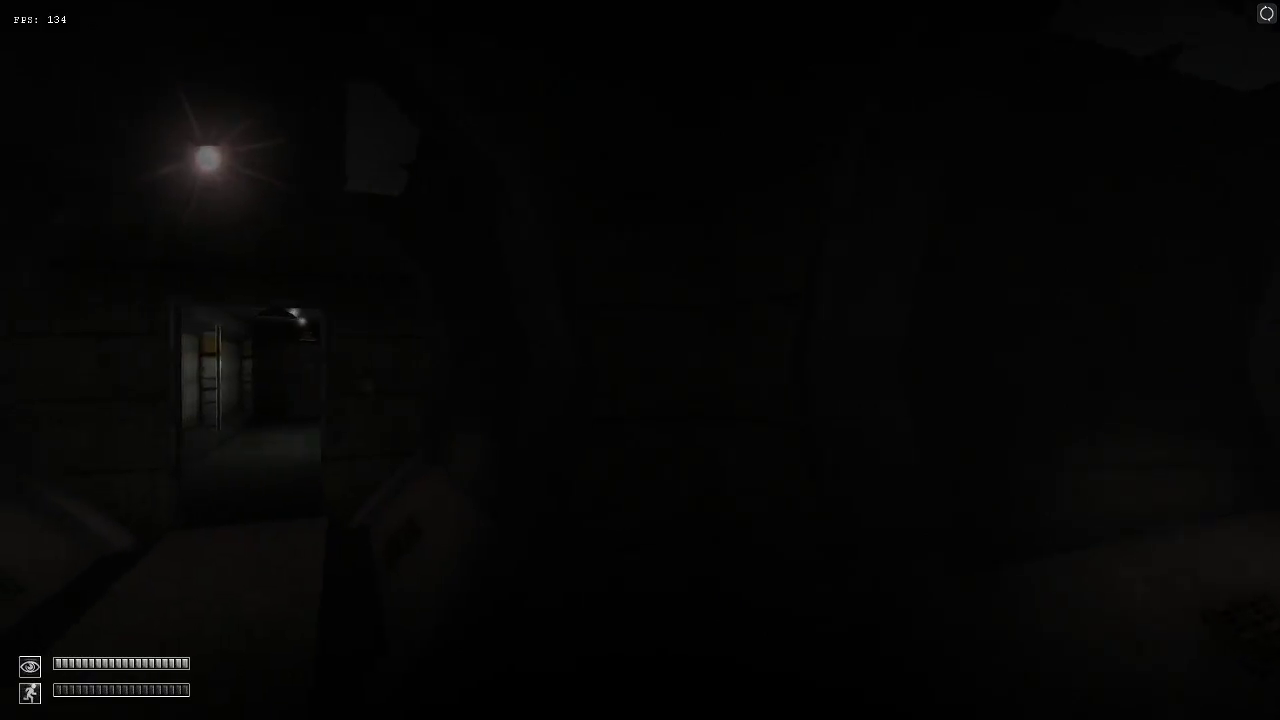
key(w)
Cross the lit corridor to the next door and press its button to open it.
key(w)
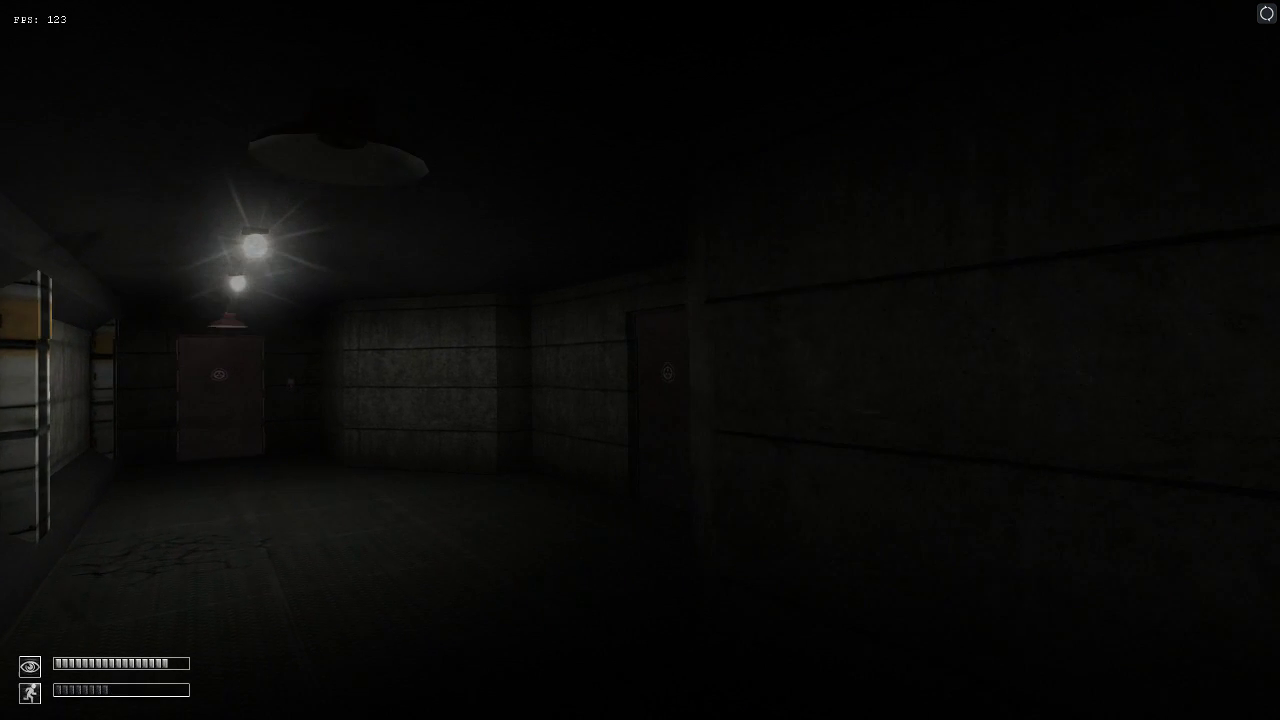
key(w)
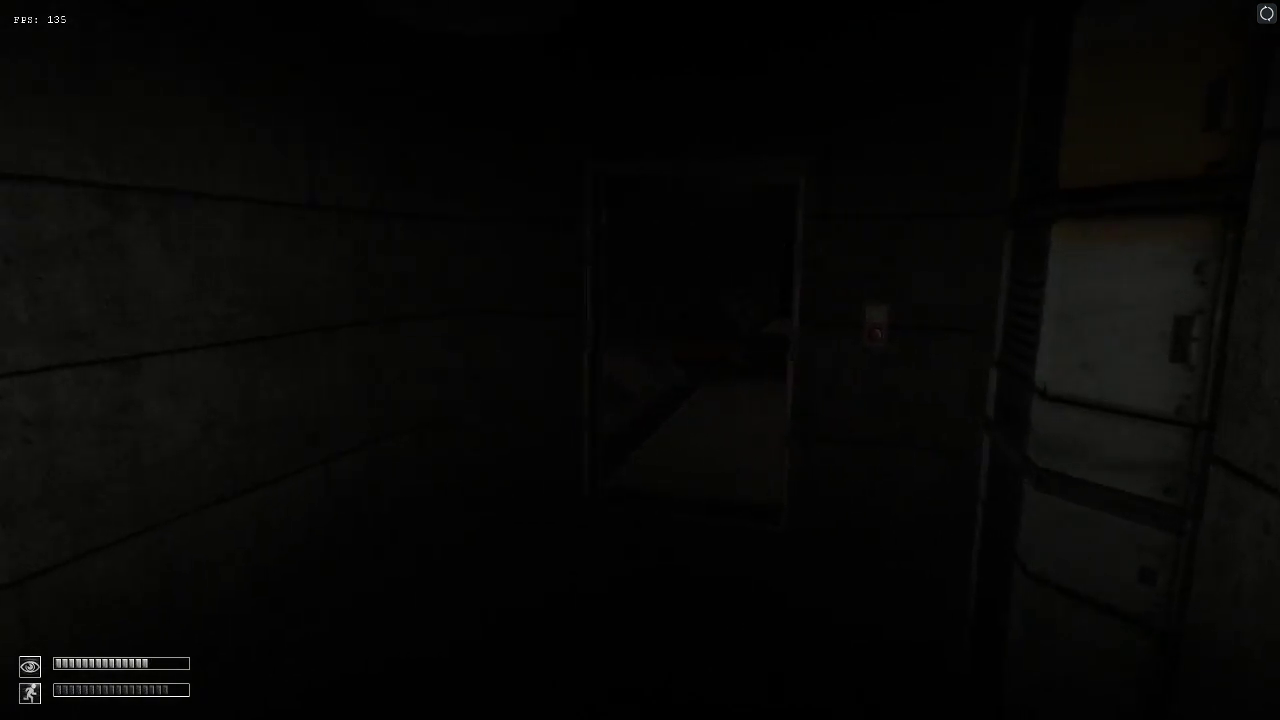
key(w)
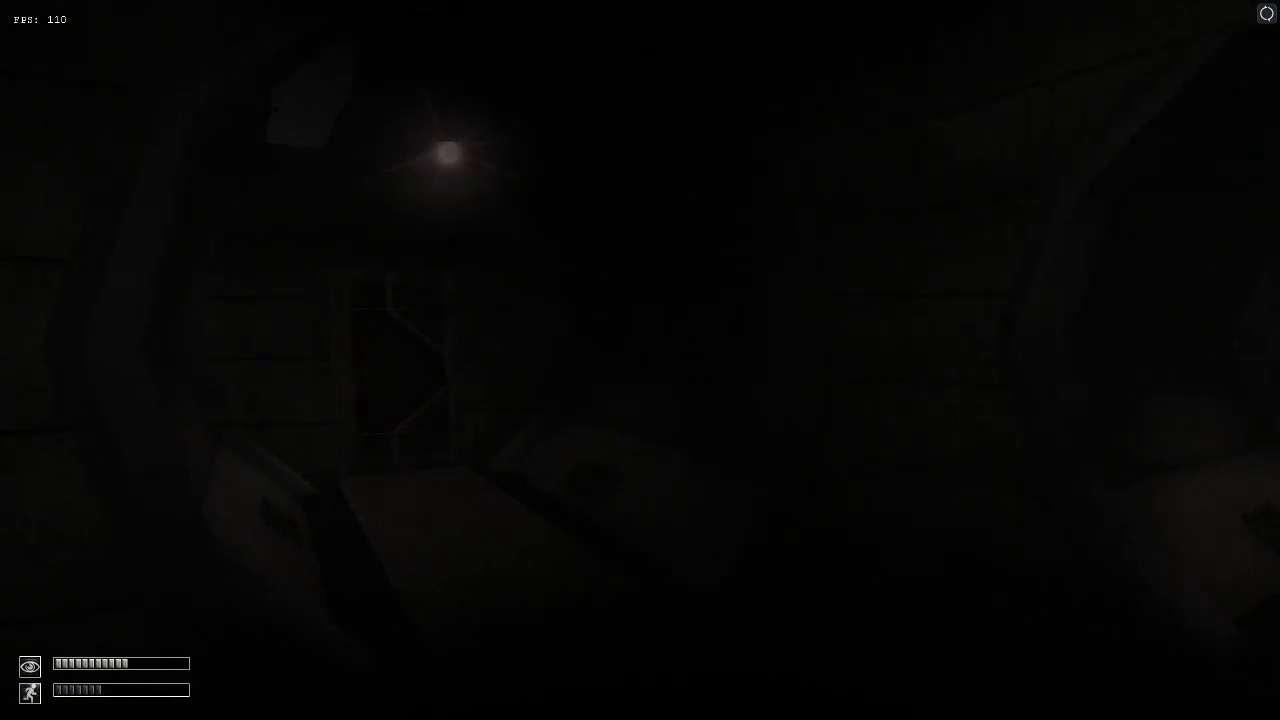
key(w)
click(640, 360)
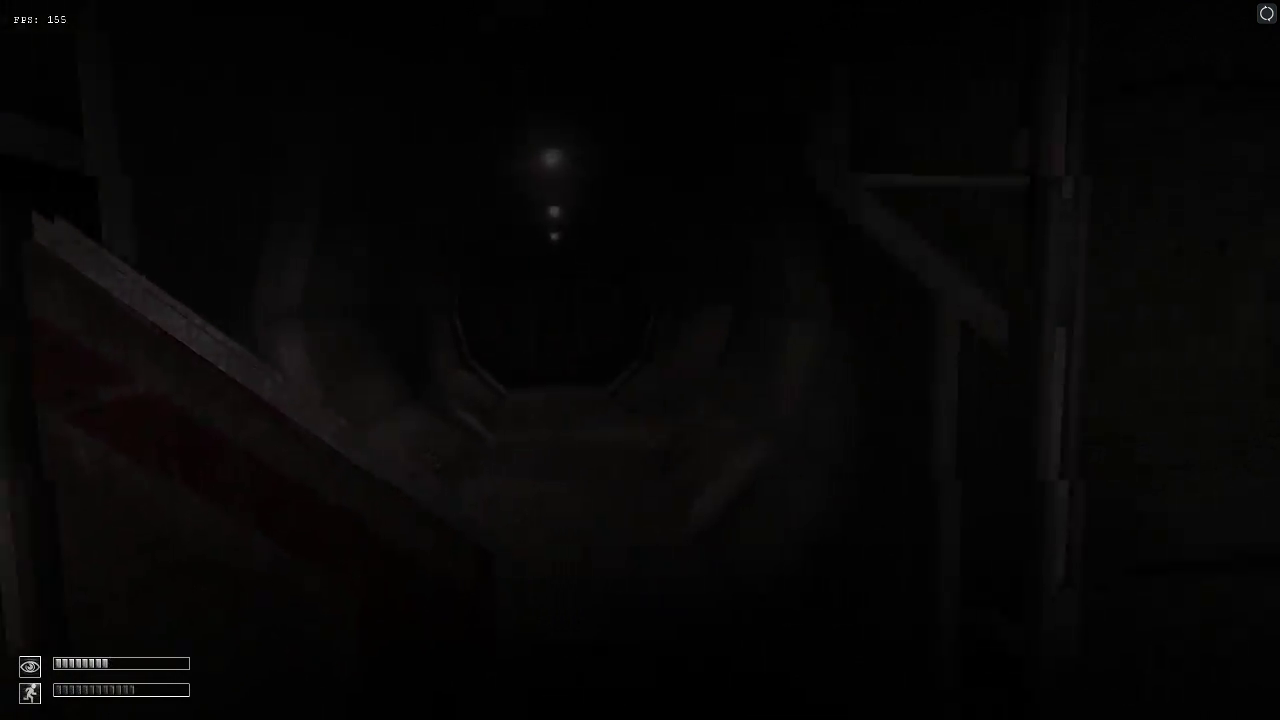
key(w)
key(w)
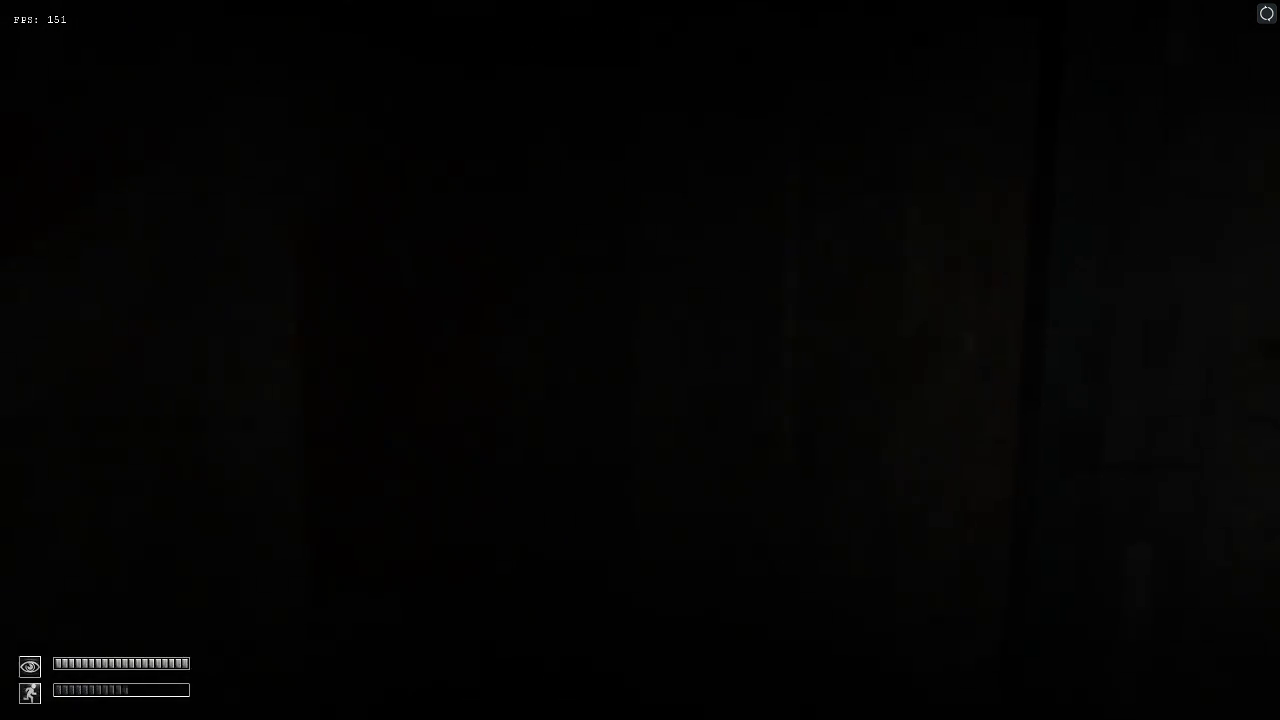
Sprint to the SCP-logo door and insert the keycard into its slot.
key(w)
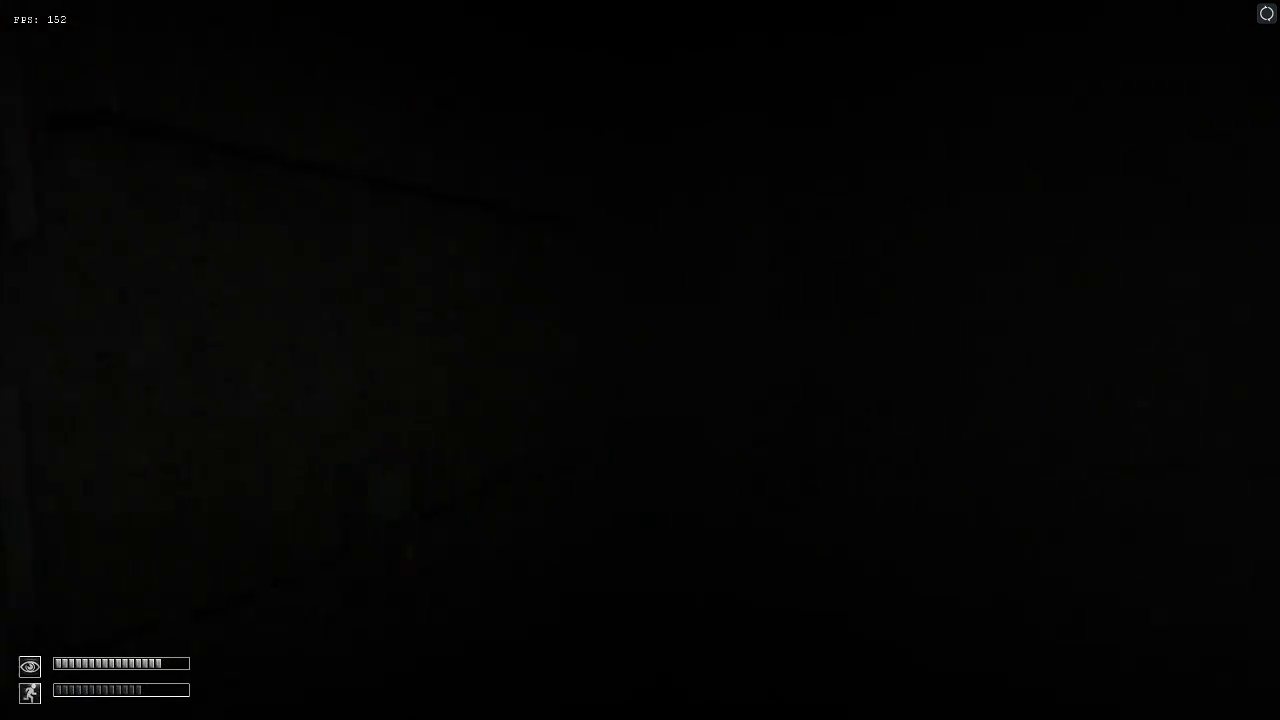
key(shift+w)
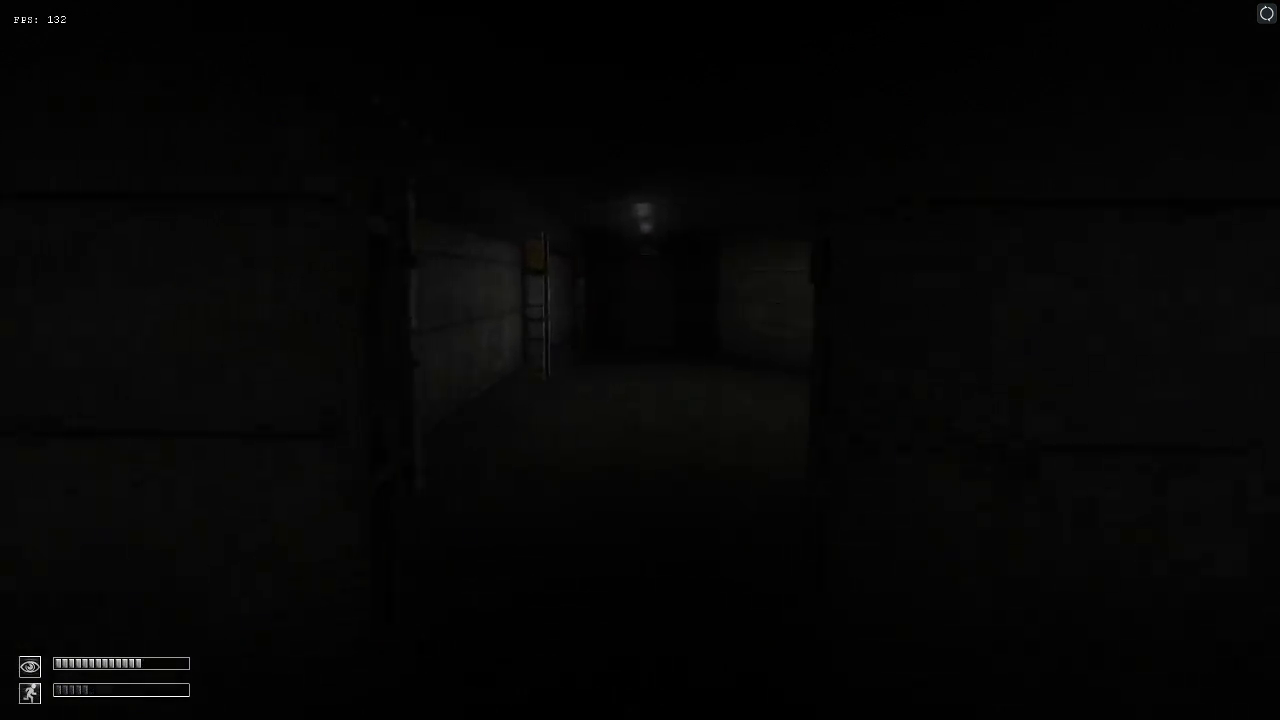
key(w)
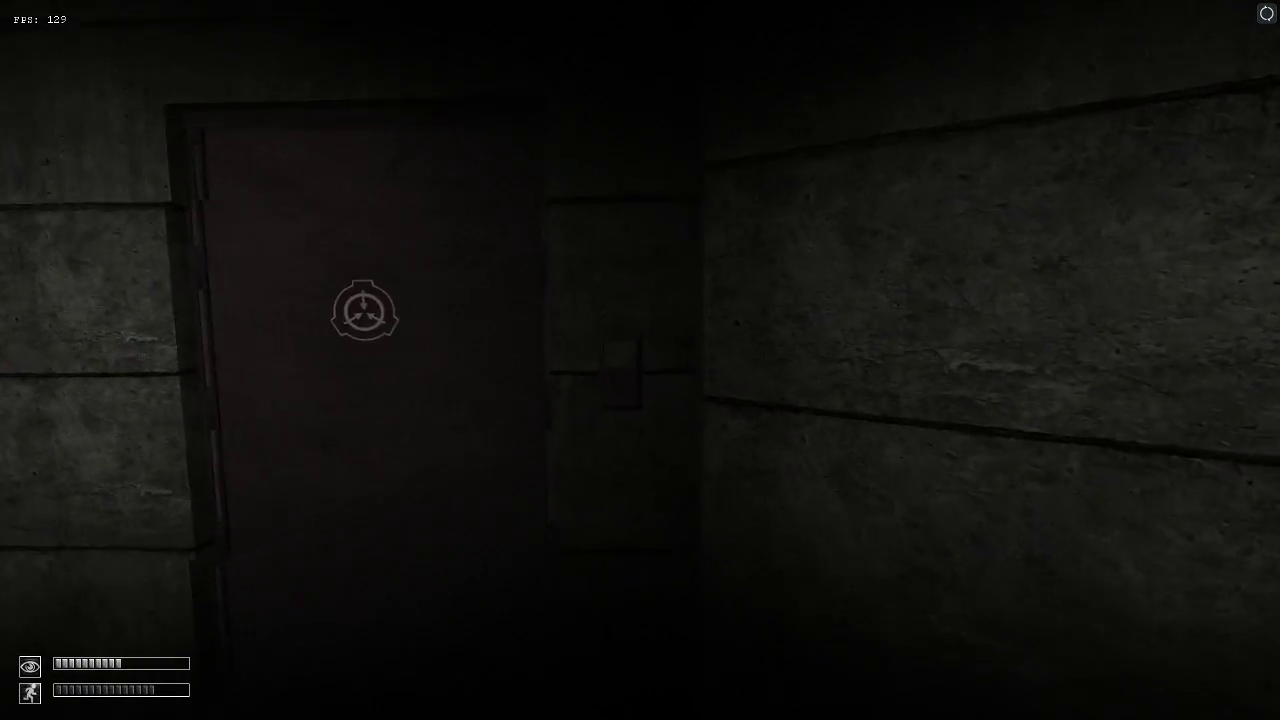
key(Tab)
double_click(780, 336)
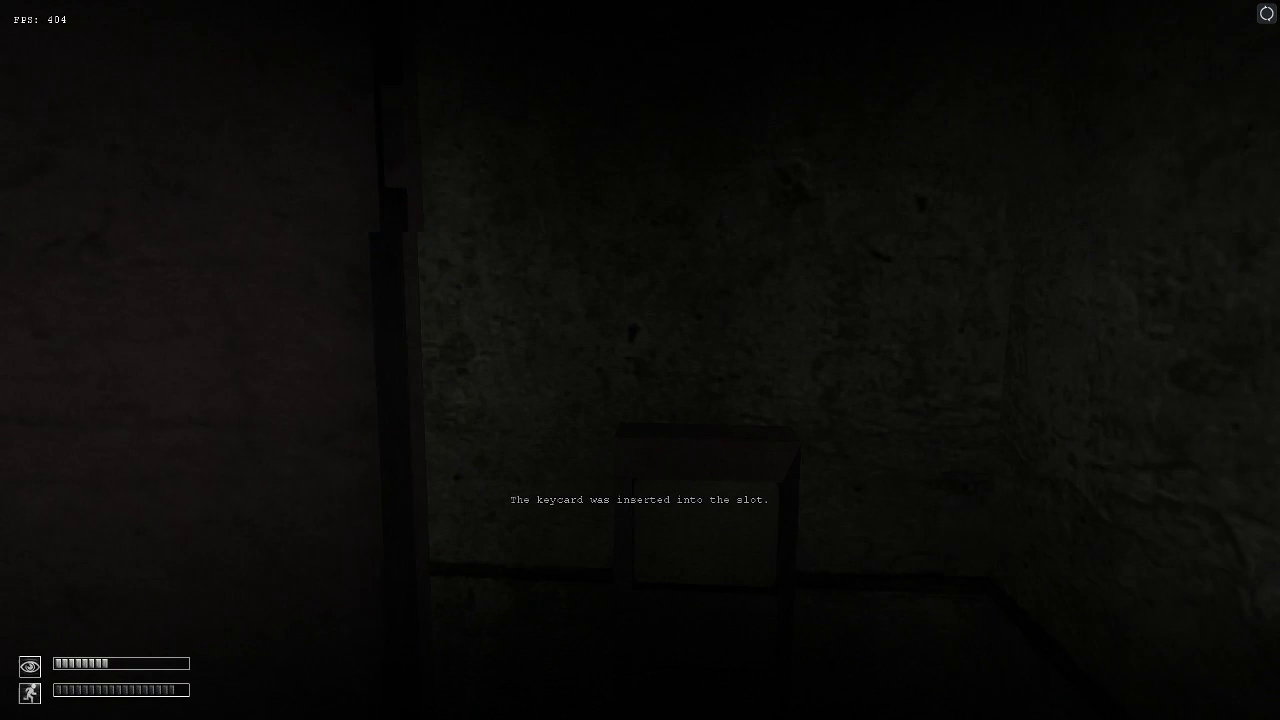
Enter the dark room, read and close Dr L's Note, then exit through the doorway.
key(w)
key(w)
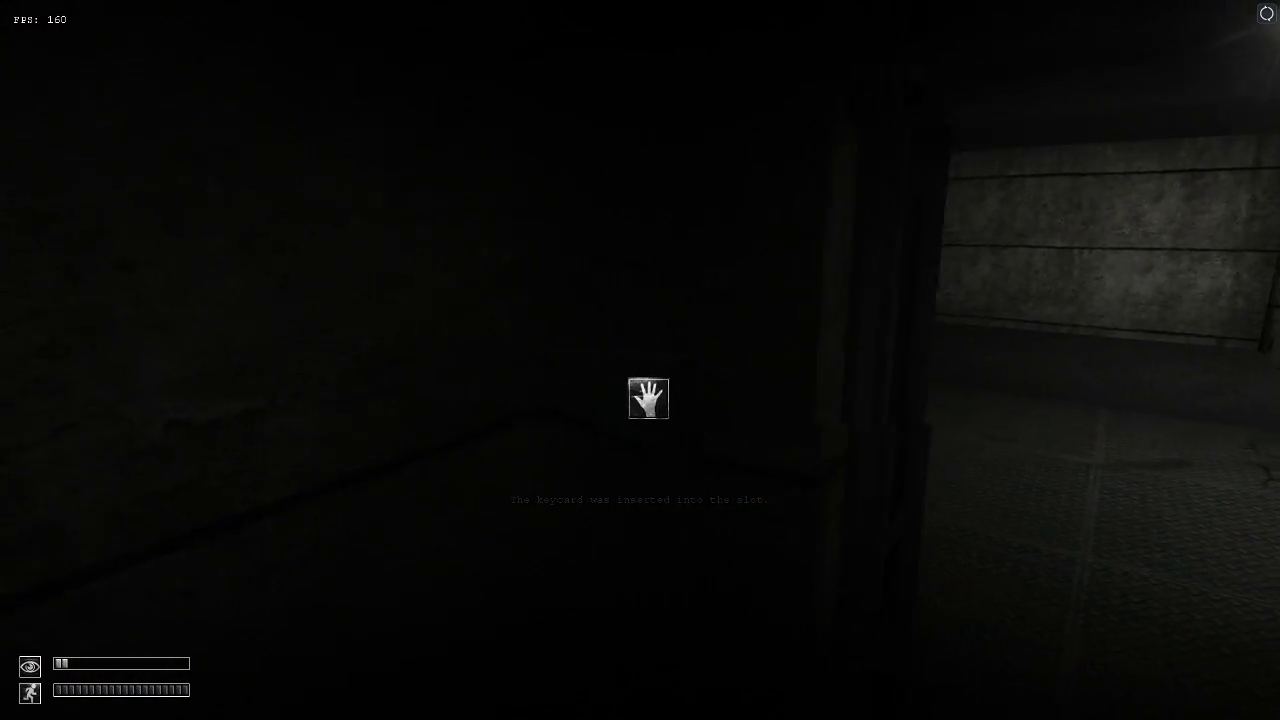
key(Tab)
key(Tab)
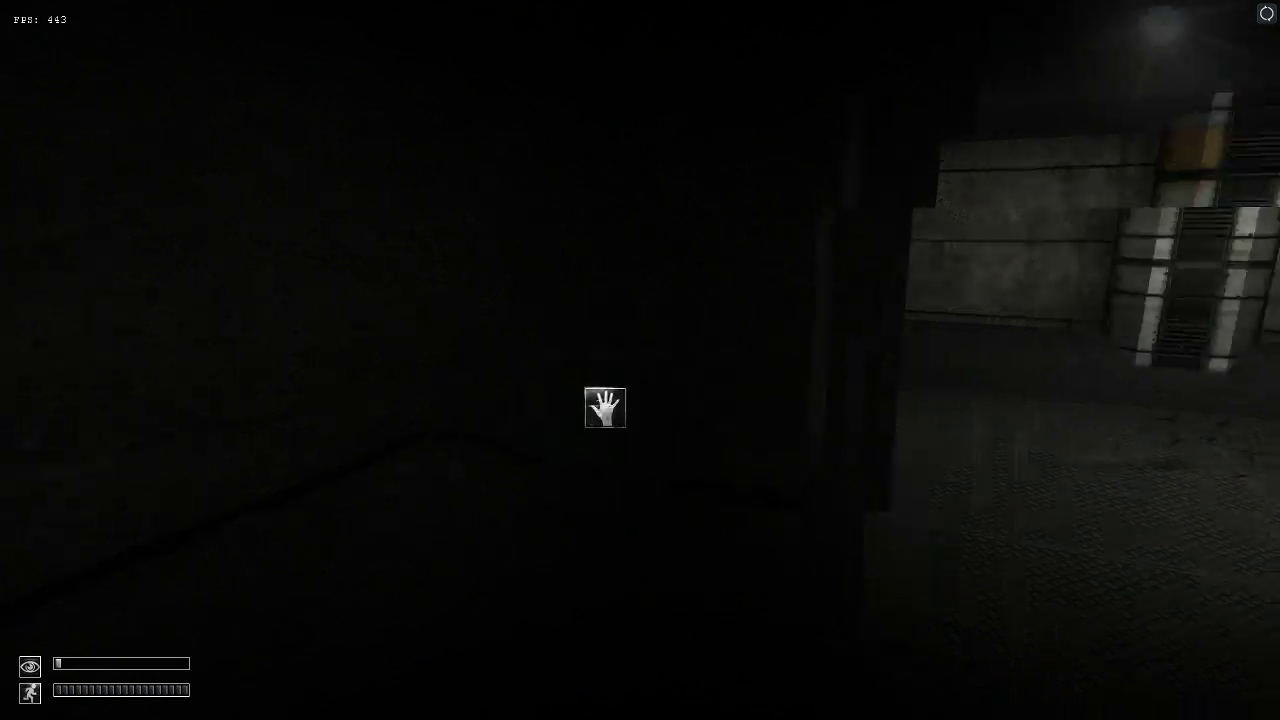
key(w)
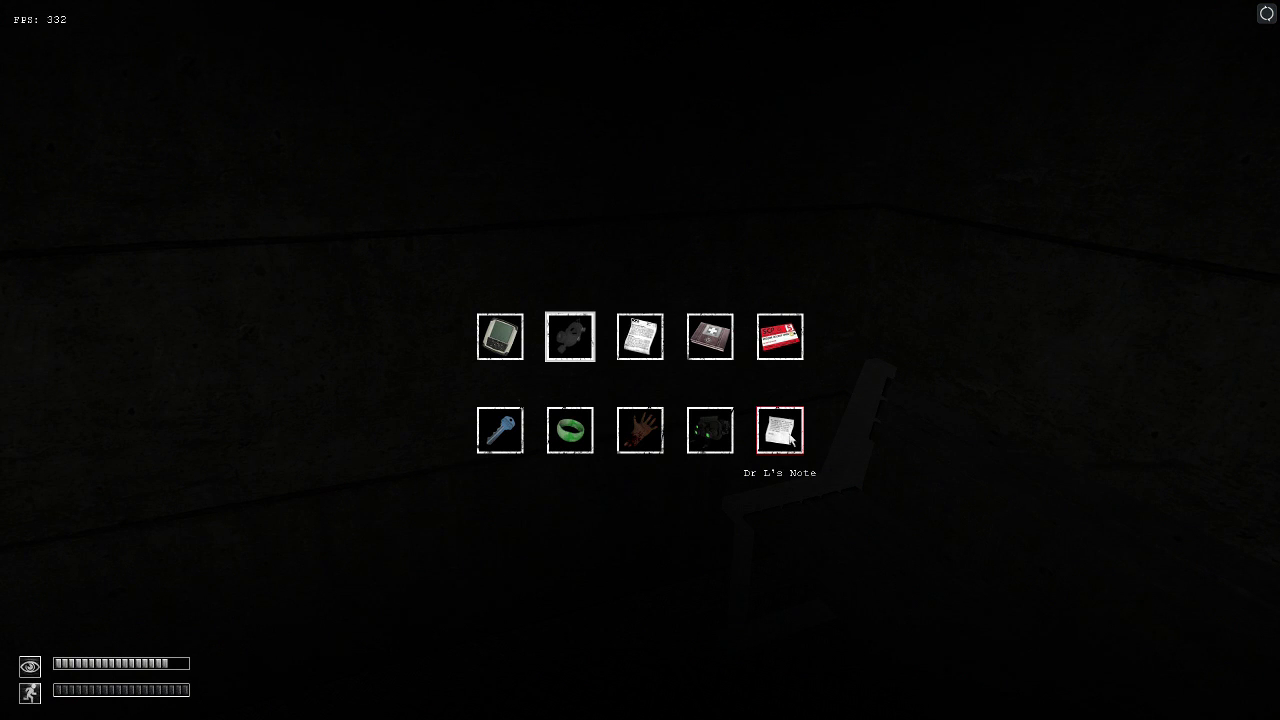
click(780, 430)
click(771, 455)
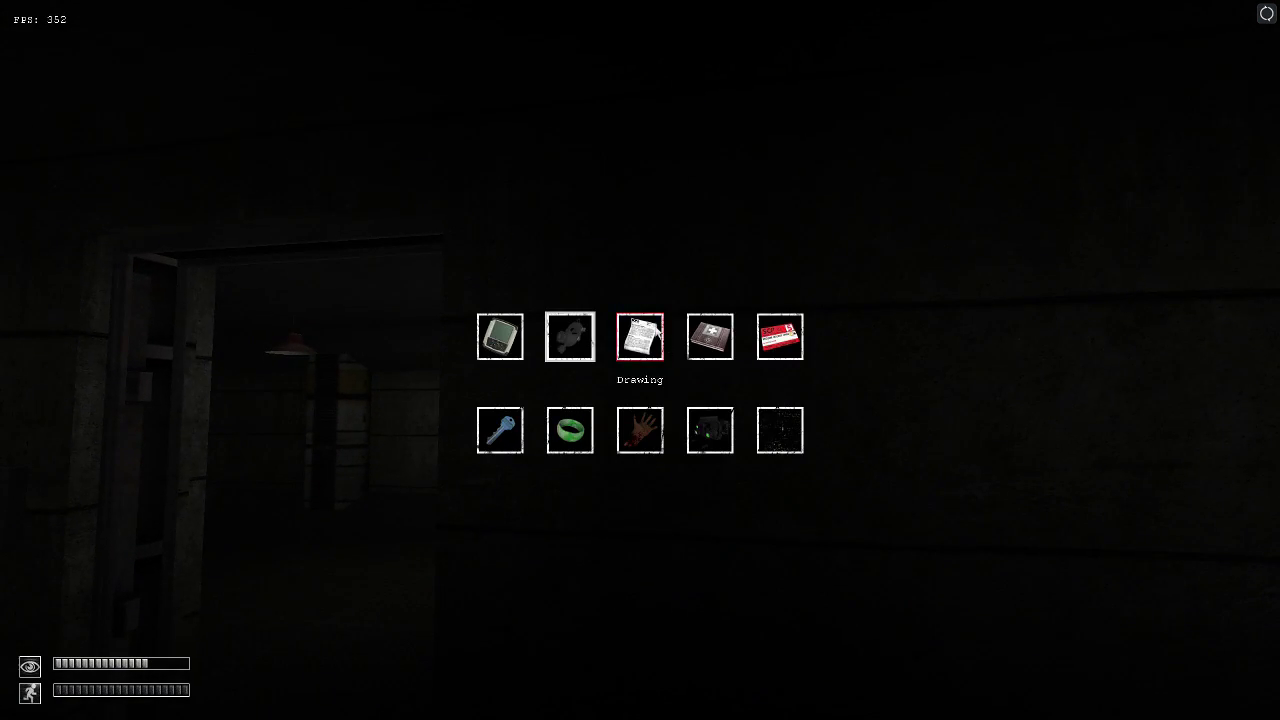
key(Tab)
key(w)
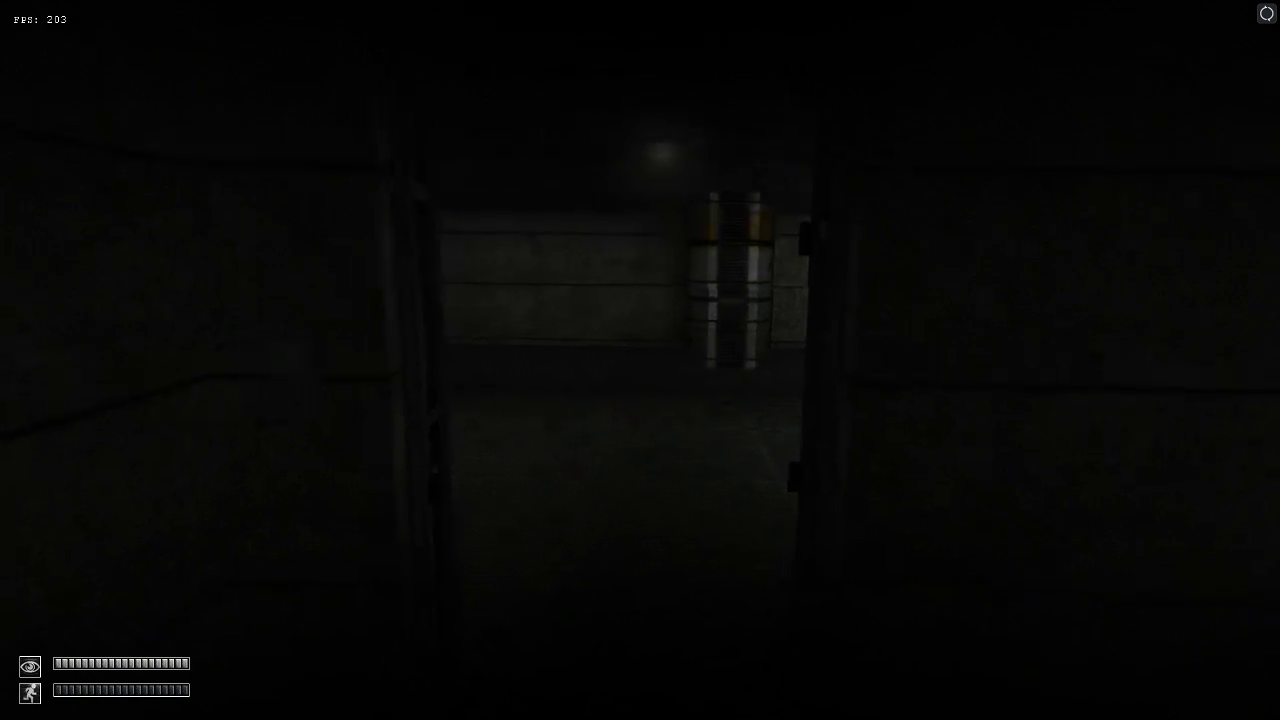